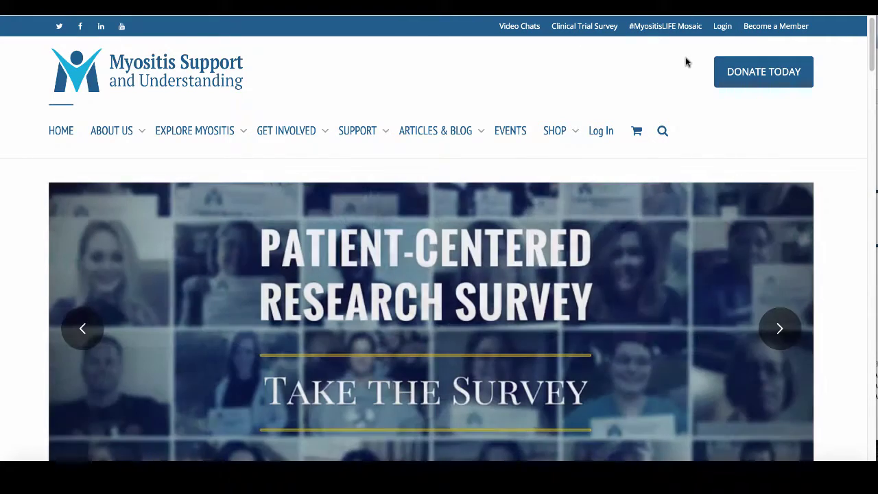
- Sign in through the Login popup by replacing the autofilled password and submitting
left_click(722, 27)
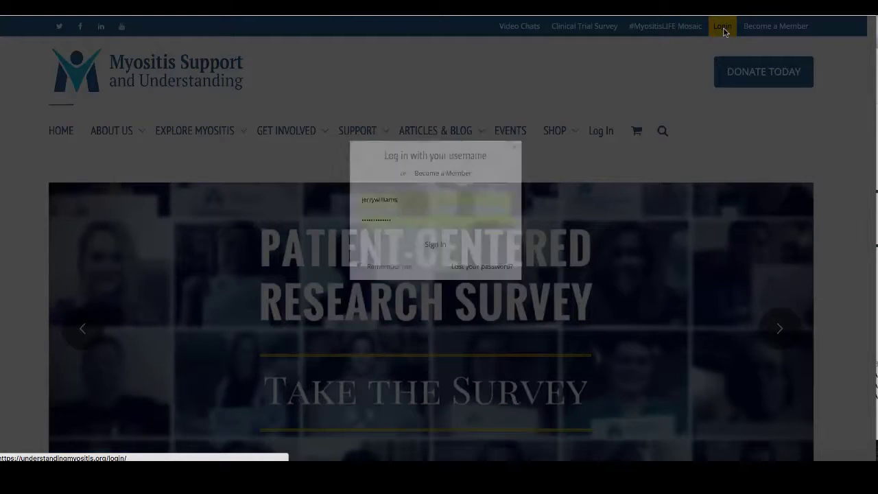
double_click(382, 254)
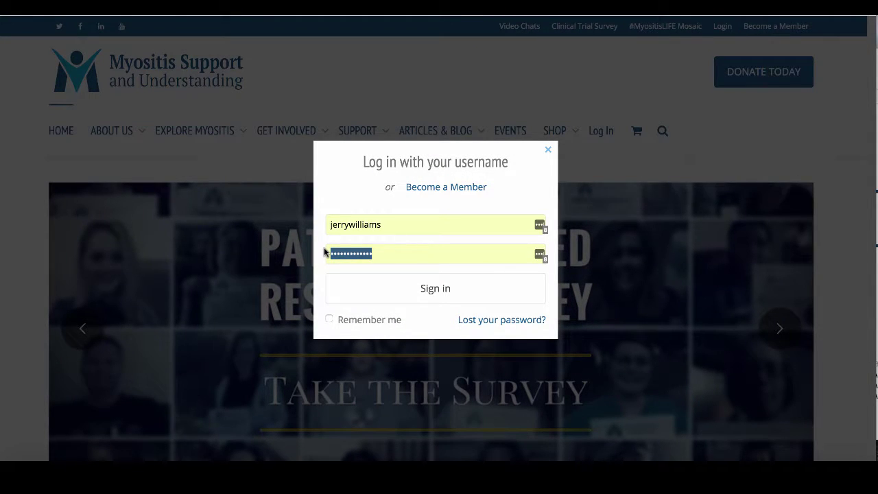
type("•••")
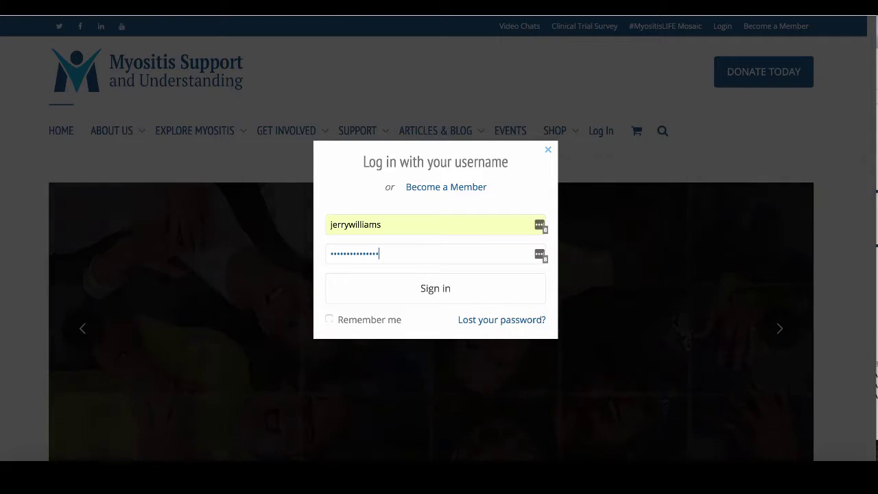
key("Return")
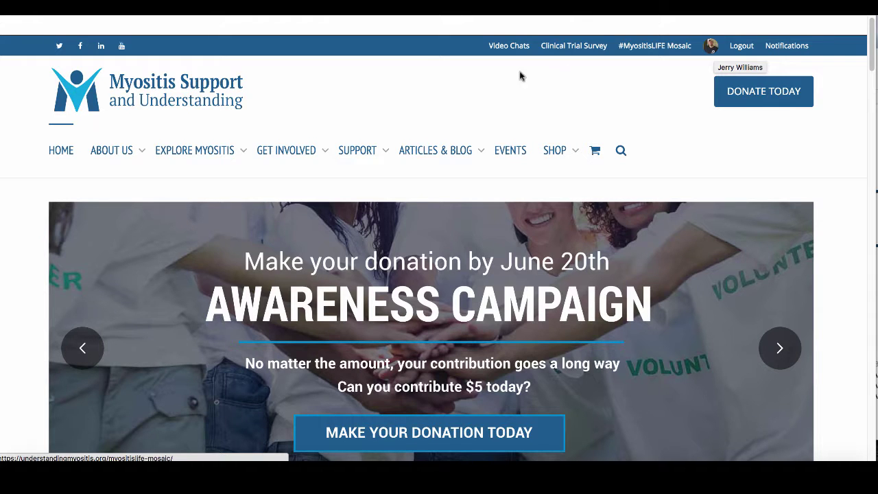
- Open your member profile and expand and collapse the cover's profile details several times
mouse_move(373, 147)
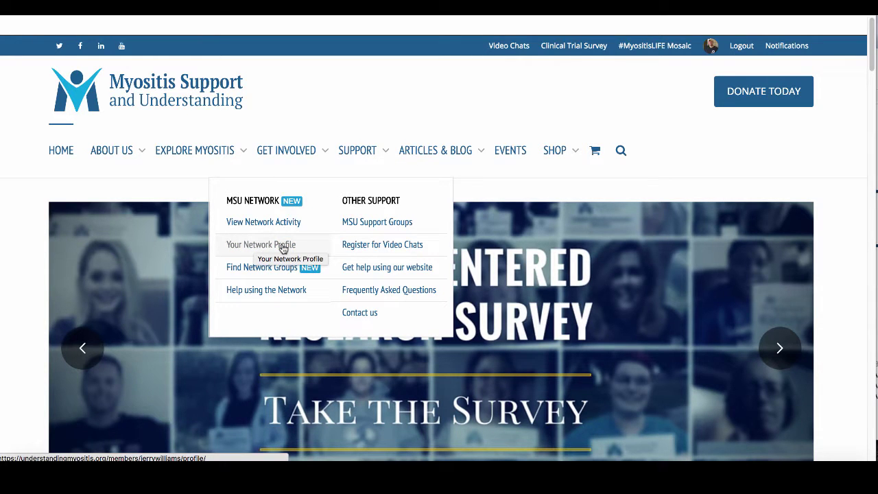
left_click(712, 47)
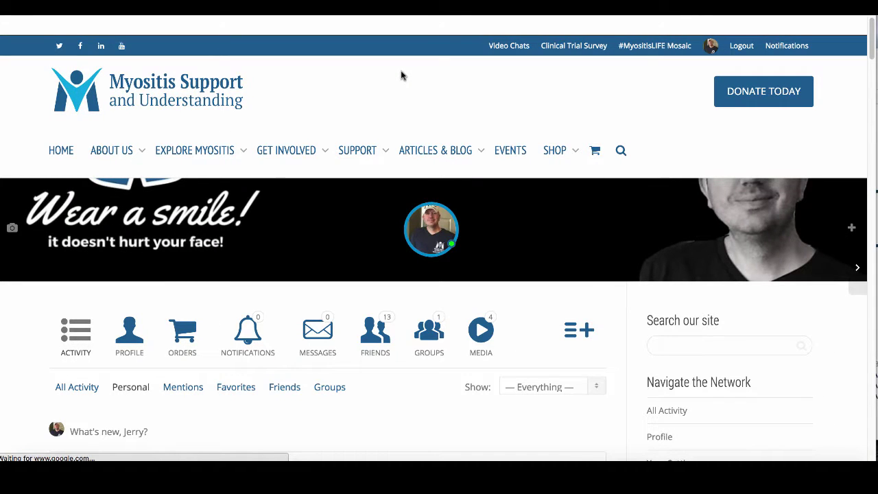
left_click(852, 229)
scroll(753, 228, "down", 1)
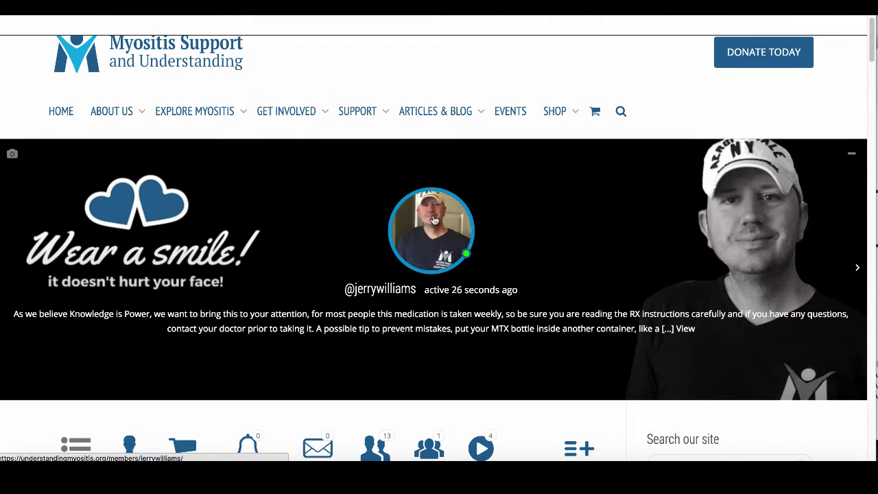
scroll(350, 232, "down", 1)
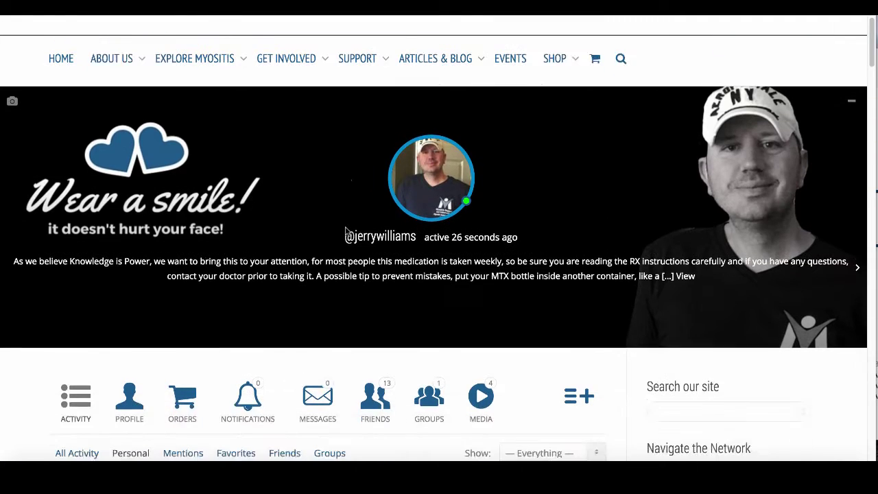
scroll(348, 229, "up", 1)
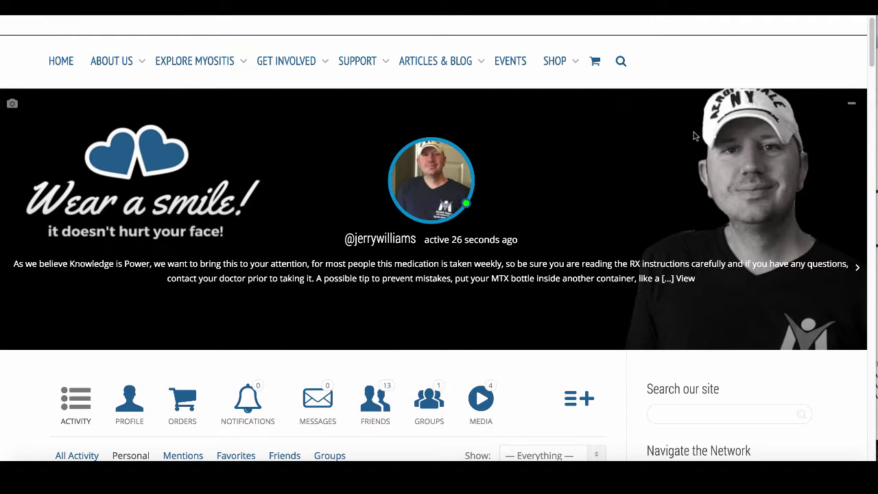
left_click(840, 107)
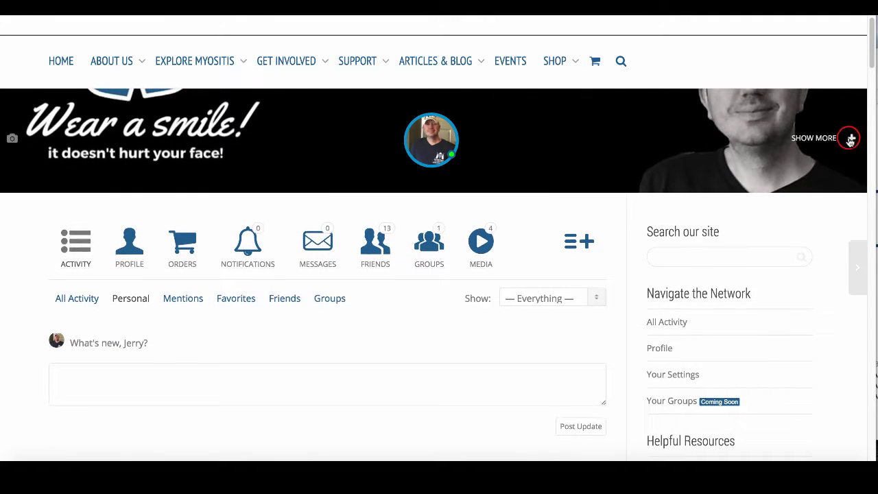
left_click(849, 138)
left_click(849, 104)
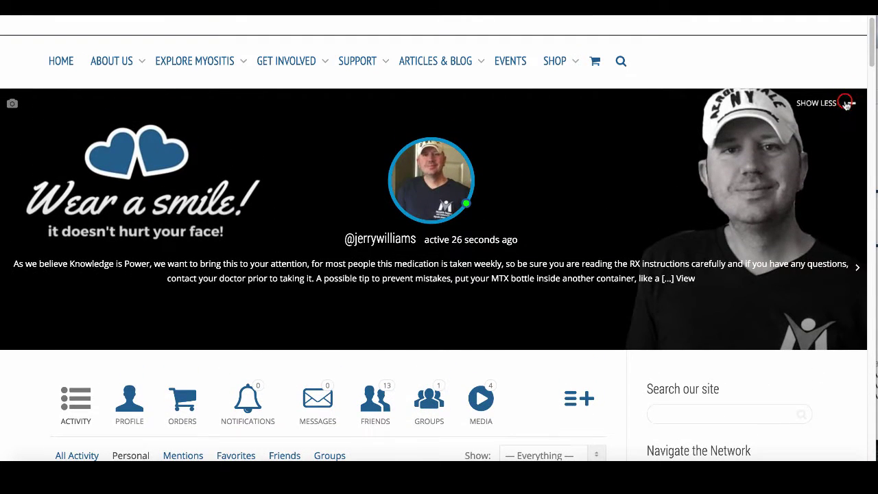
- Filter the profile feed to Personal and scroll through your own activity posts
scroll(575, 138, "down", 3)
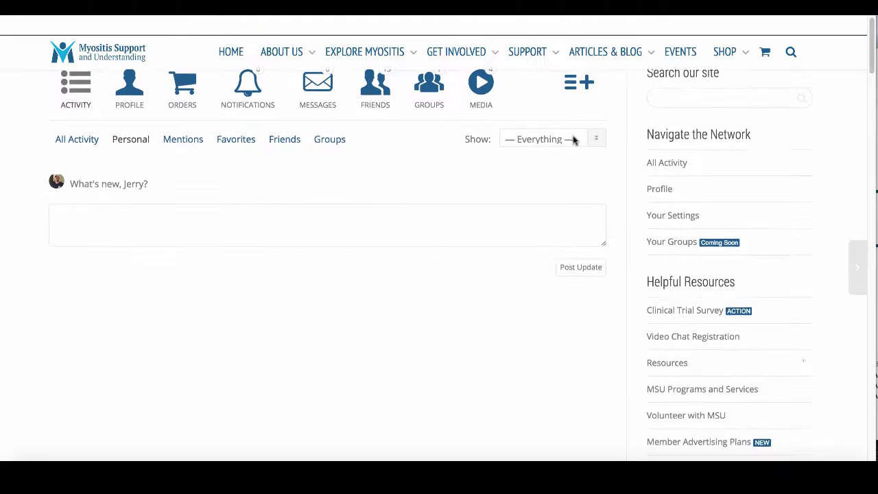
scroll(575, 139, "up", 3)
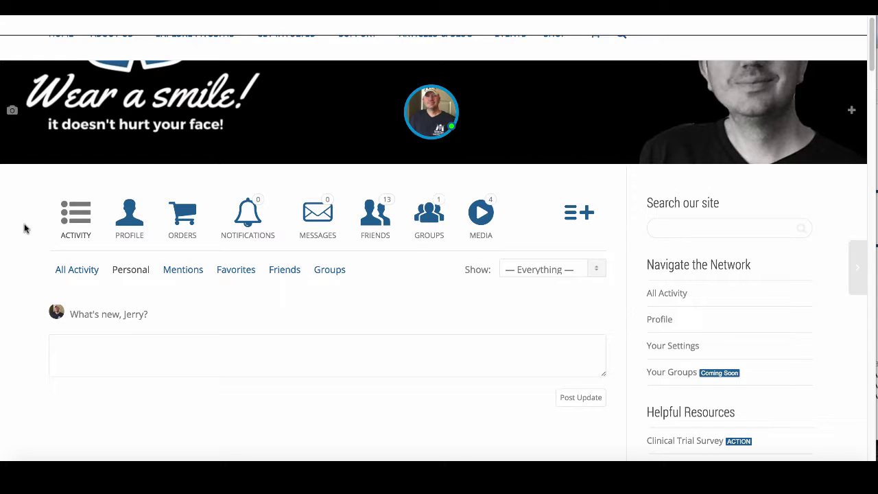
scroll(26, 233, "down", 3)
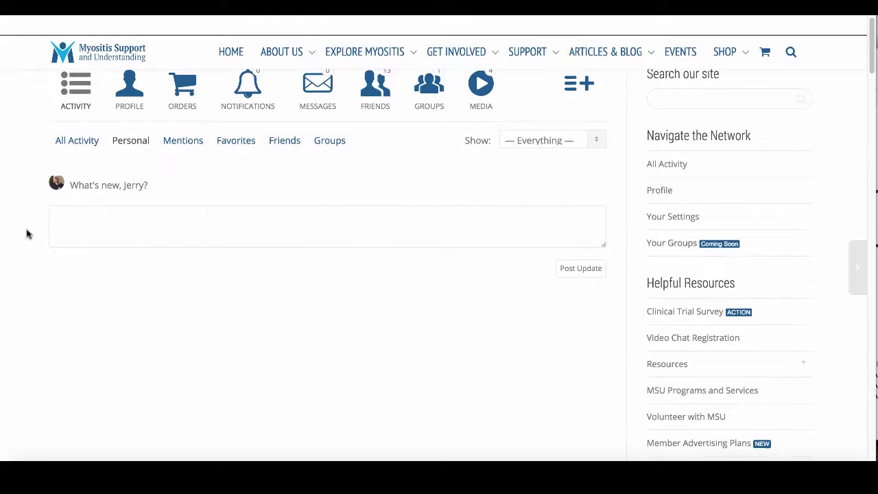
left_click(131, 140)
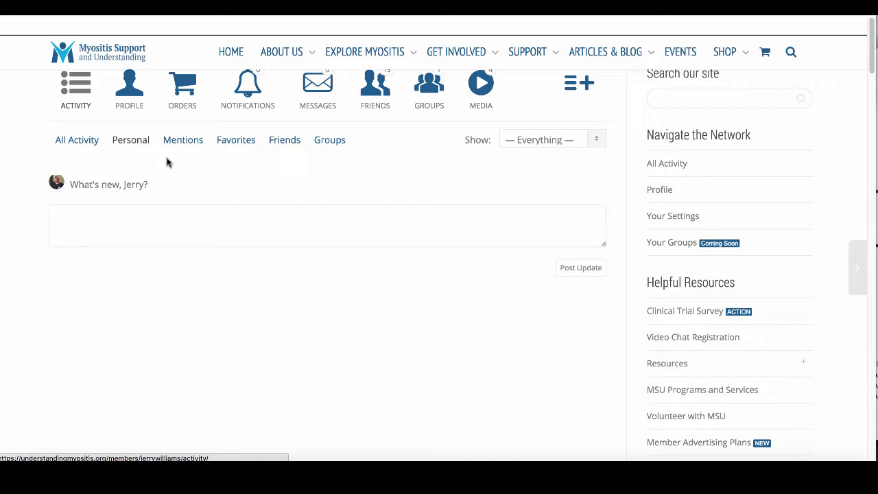
scroll(169, 162, "down", 3)
scroll(206, 175, "down", 9)
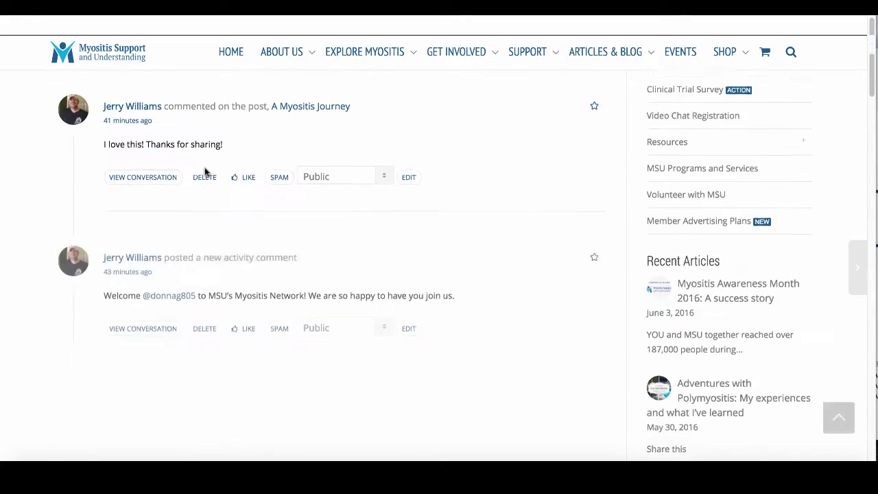
scroll(212, 185, "down", 7)
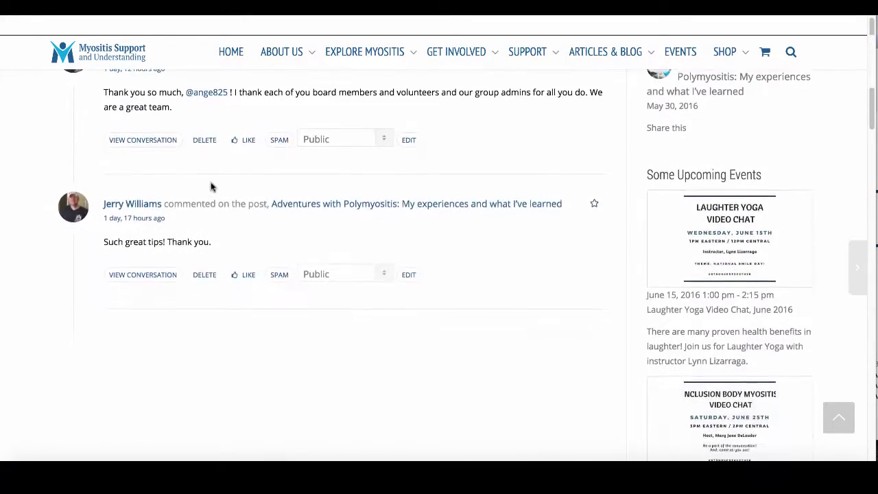
scroll(210, 185, "down", 4)
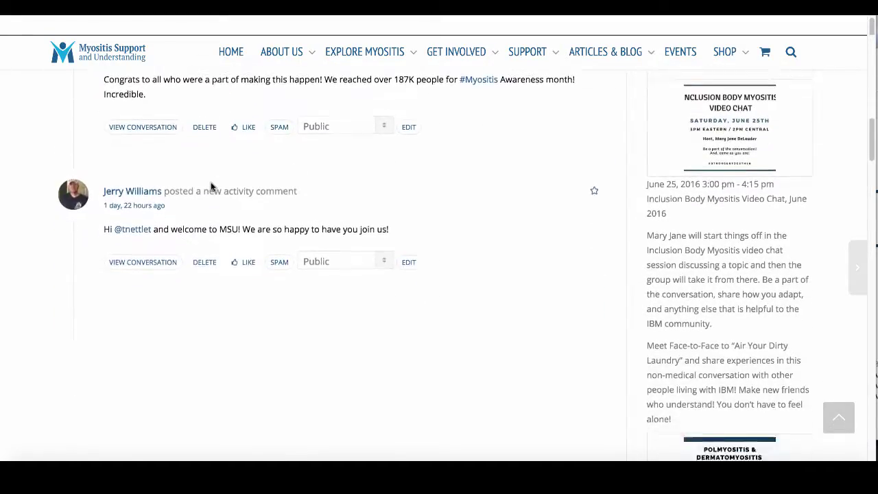
scroll(210, 185, "up", 12)
scroll(210, 185, "up", 15)
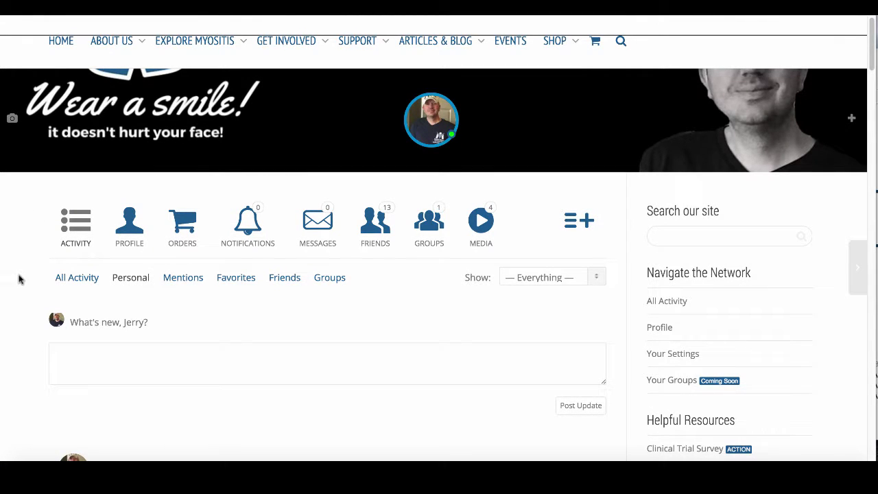
- Switch the feed to All Activity and scroll through the older entries
left_click(66, 283)
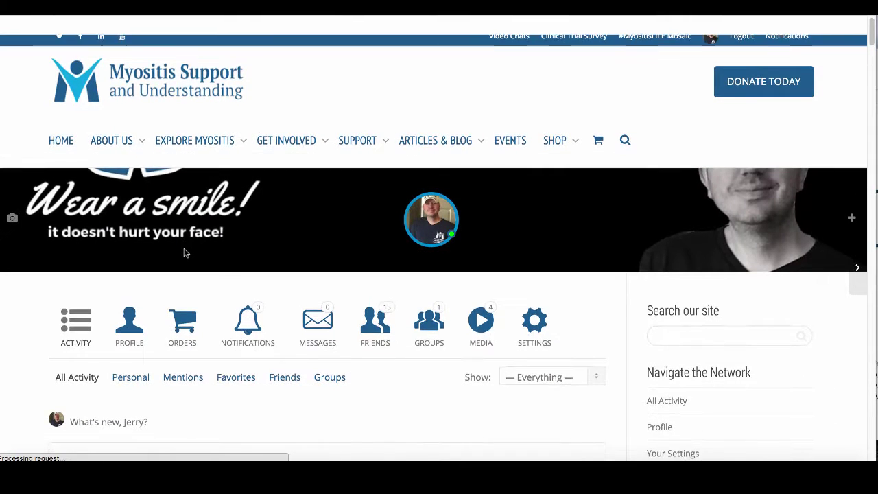
scroll(286, 286, "down", 6)
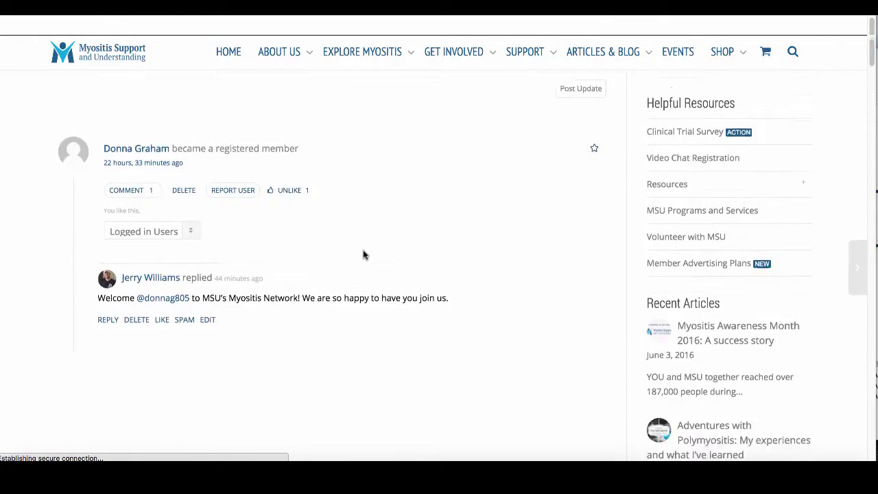
scroll(364, 255, "down", 5)
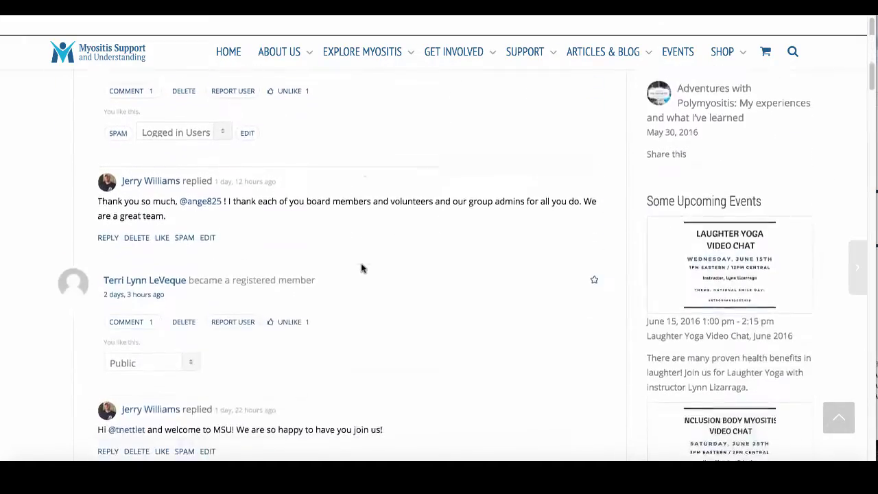
scroll(397, 275, "down", 10)
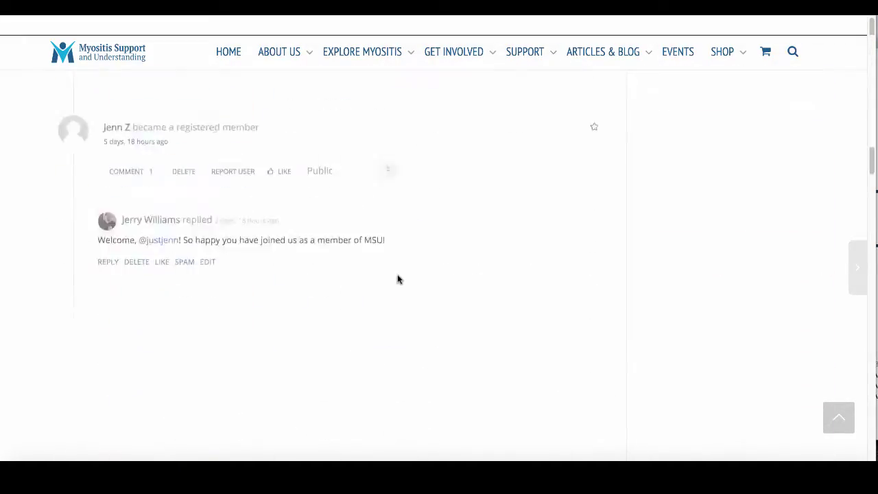
scroll(397, 279, "down", 12)
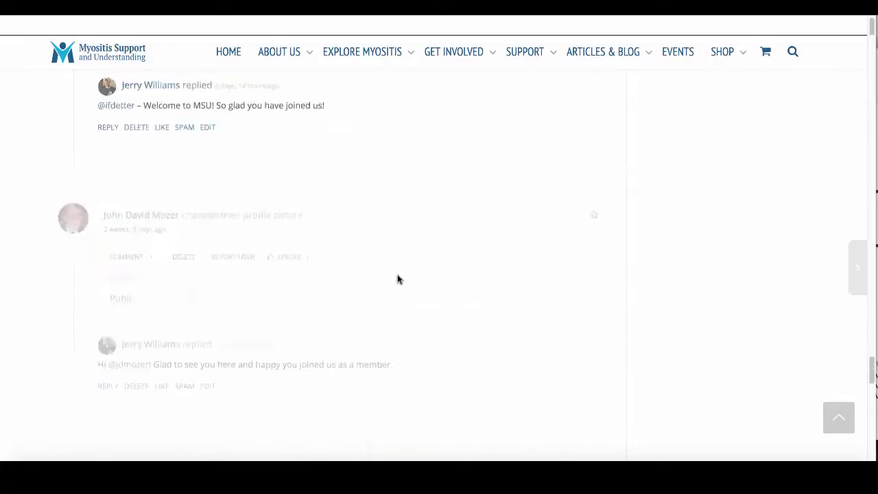
scroll(396, 280, "down", 10)
scroll(371, 205, "up", 3)
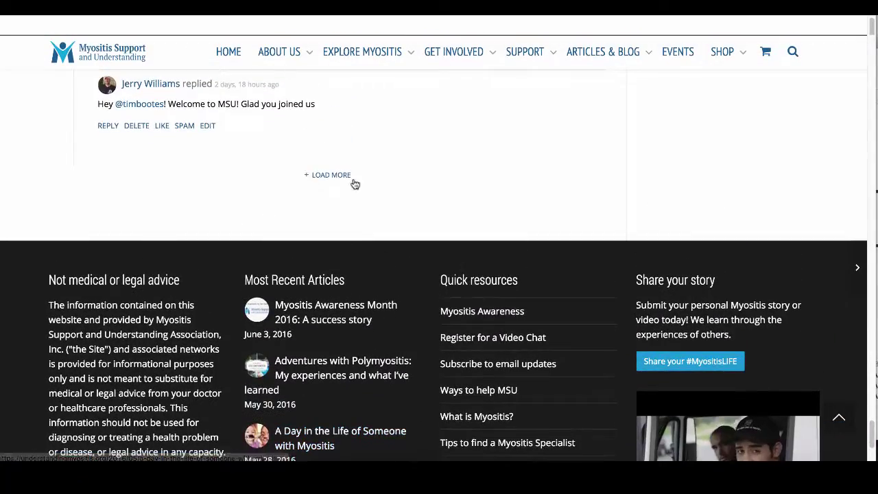
scroll(398, 202, "up", 10)
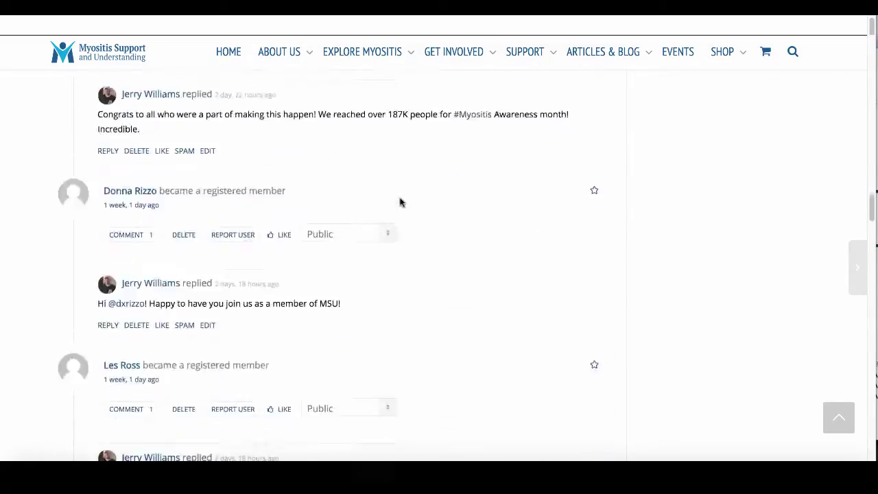
scroll(401, 202, "up", 15)
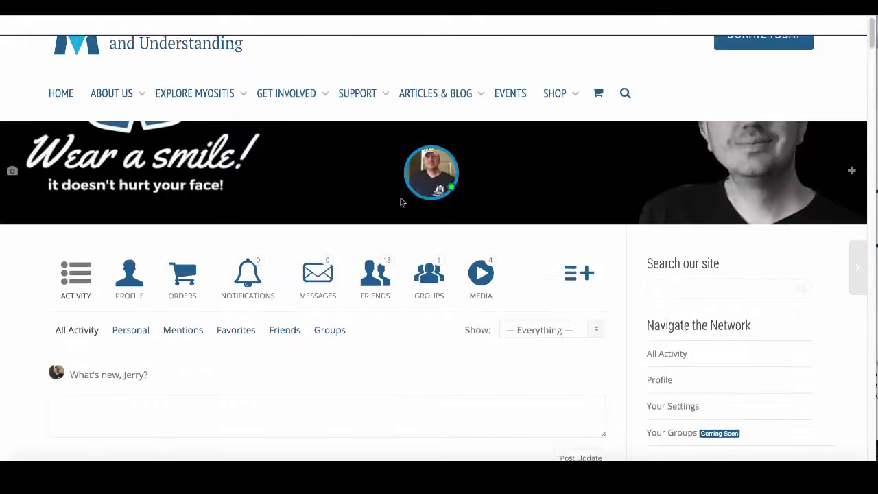
scroll(402, 202, "up", 1)
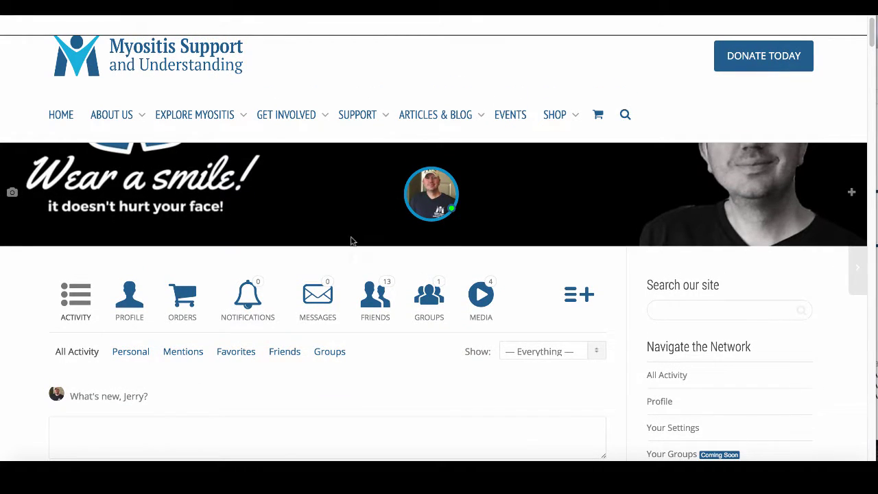
scroll(45, 290, "down", 1)
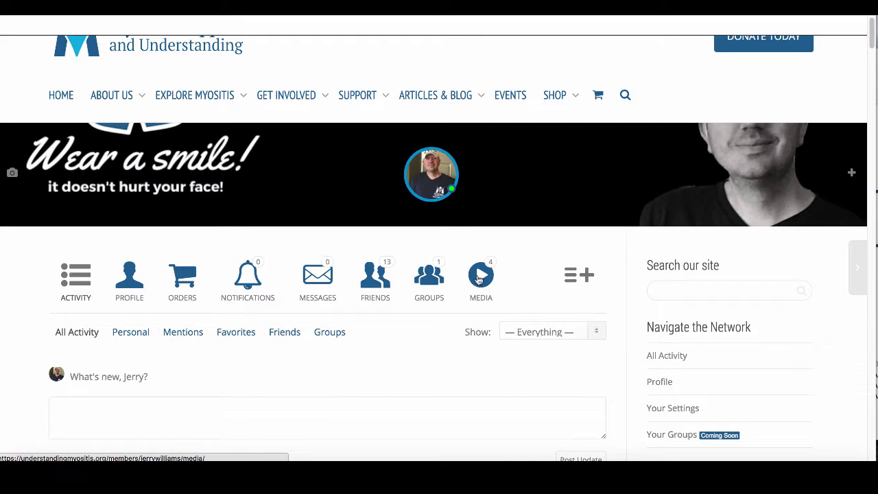
- Open the account settings page from the extra account options
left_click(580, 278)
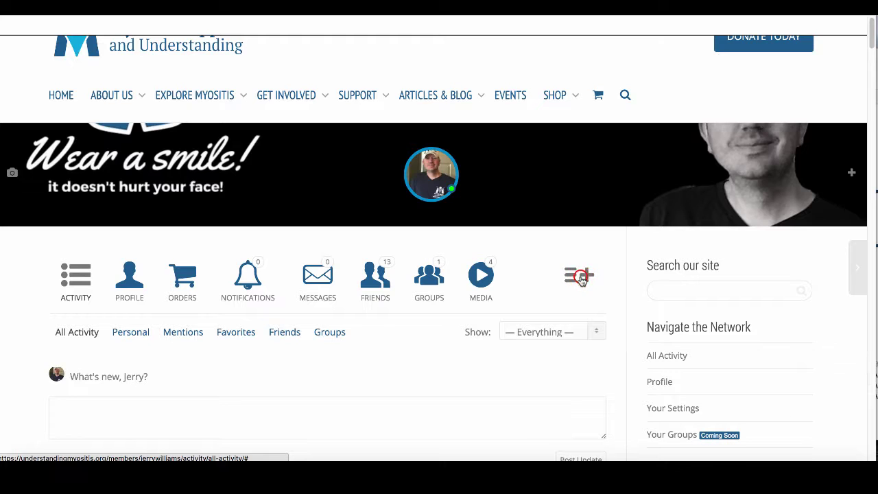
left_click(524, 325)
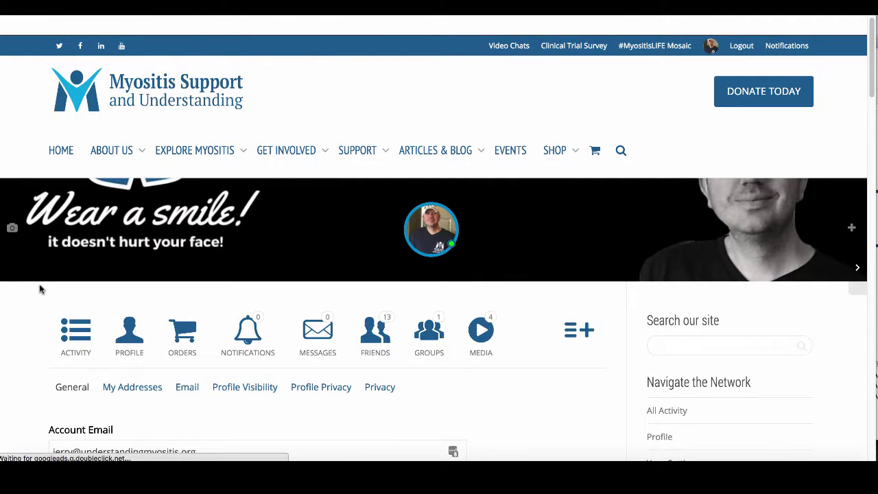
scroll(39, 289, "down", 2)
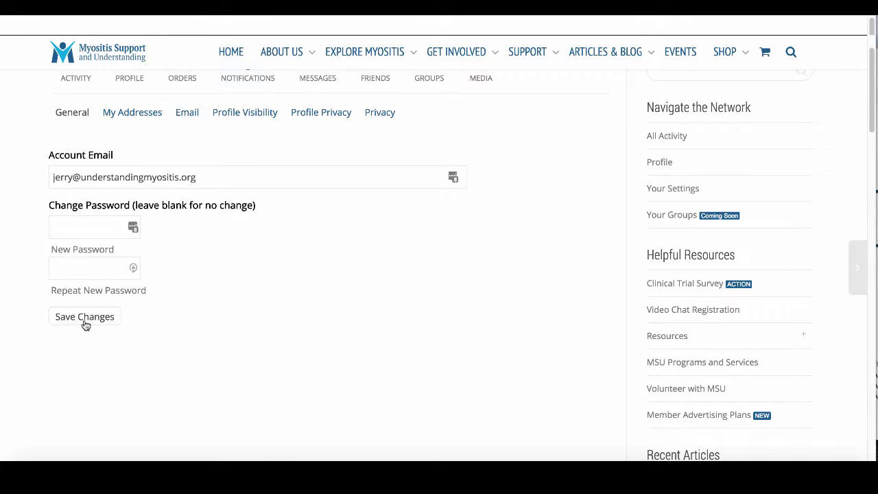
scroll(191, 333, "up", 1)
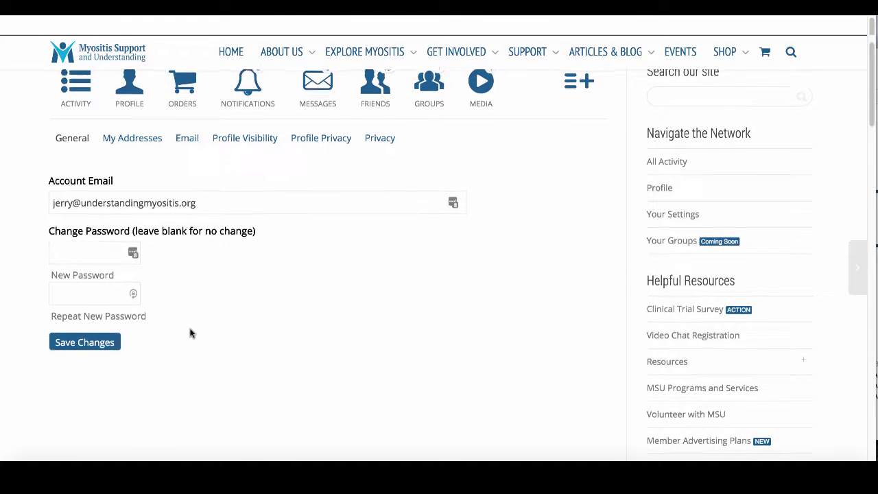
- Review the saved Billing and Shipping Address under My Addresses
left_click(133, 139)
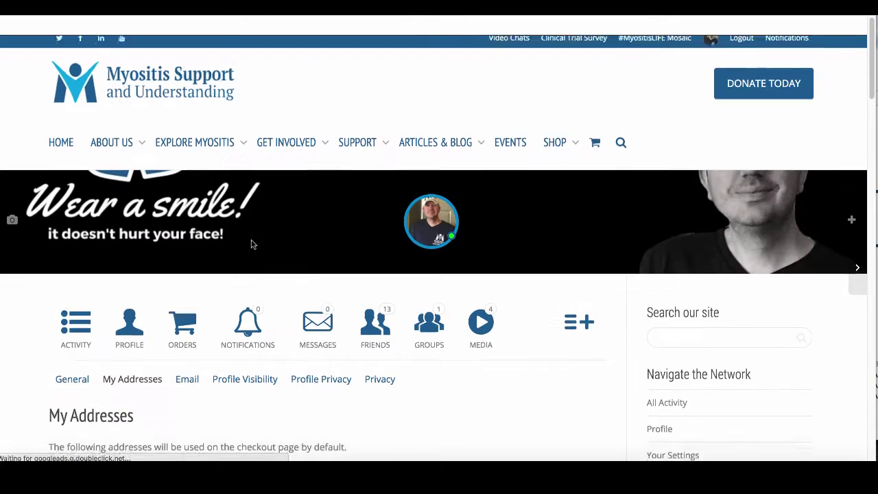
scroll(251, 245, "down", 5)
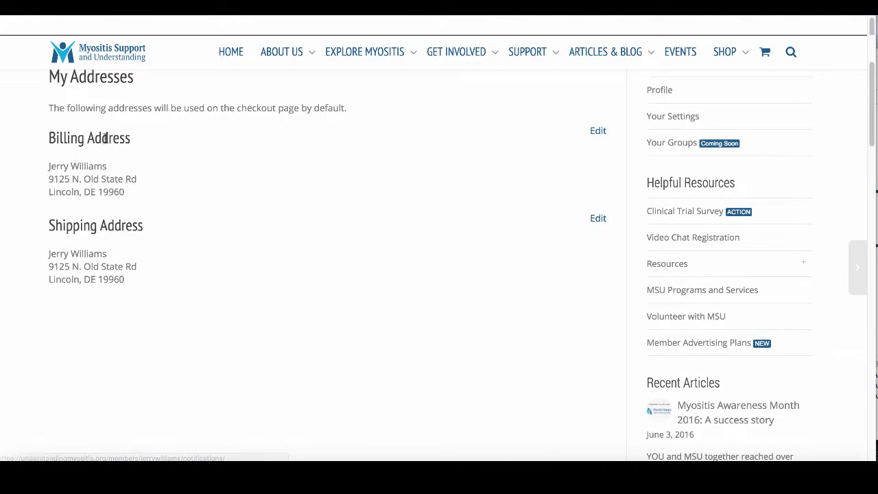
scroll(148, 231, "up", 1)
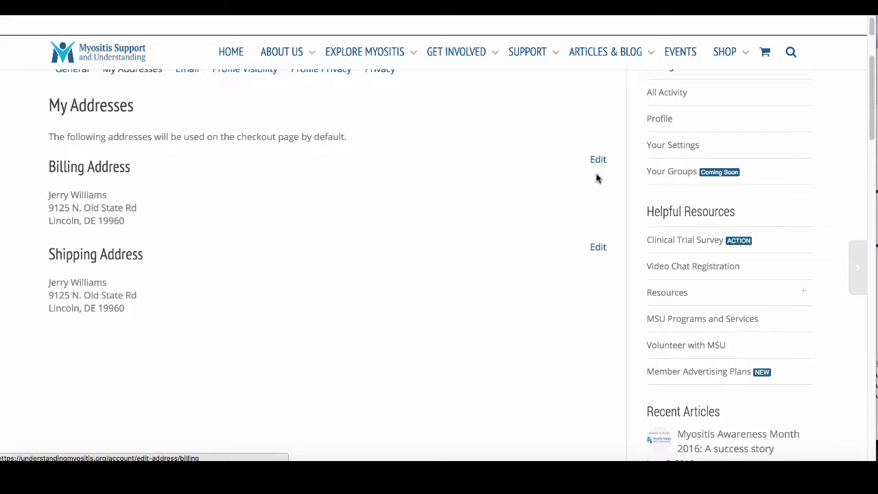
scroll(258, 178, "up", 1)
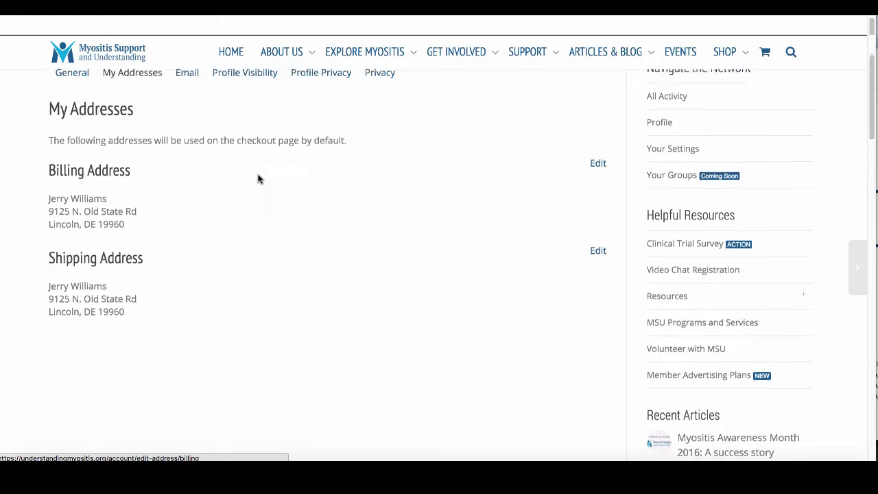
scroll(258, 179, "up", 1)
scroll(257, 179, "down", 1)
left_click(188, 79)
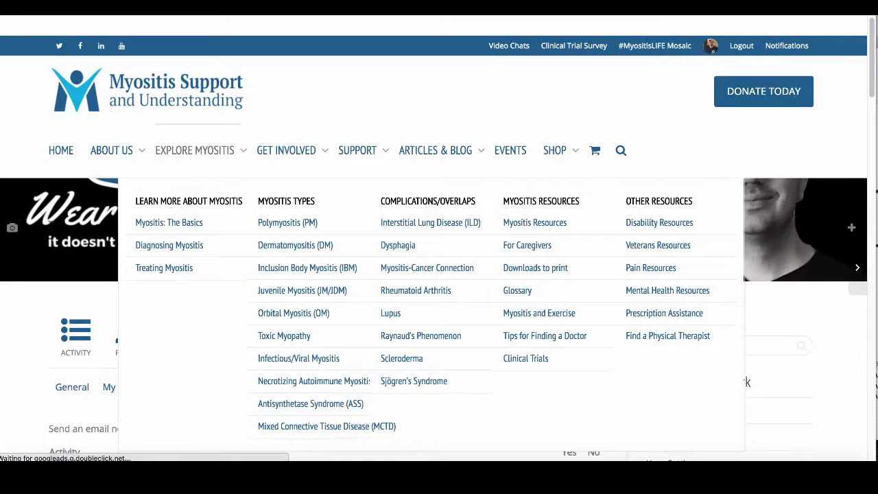
- Set mention email notifications to No and save the email preferences
scroll(35, 281, "down", 5)
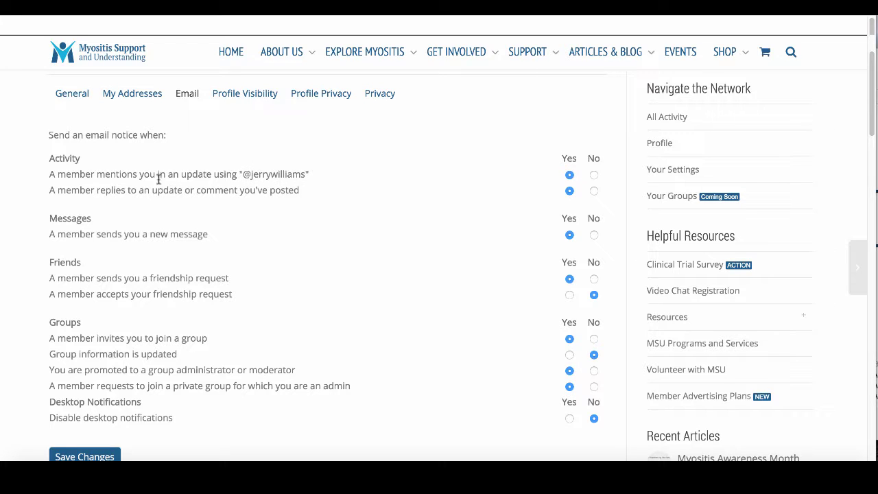
scroll(196, 222, "down", 2)
scroll(195, 215, "up", 1)
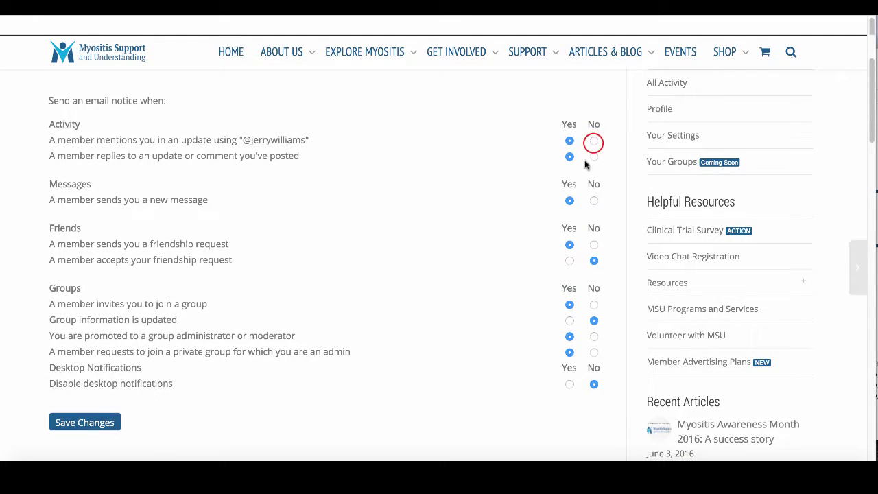
left_click(594, 142)
scroll(459, 200, "down", 1)
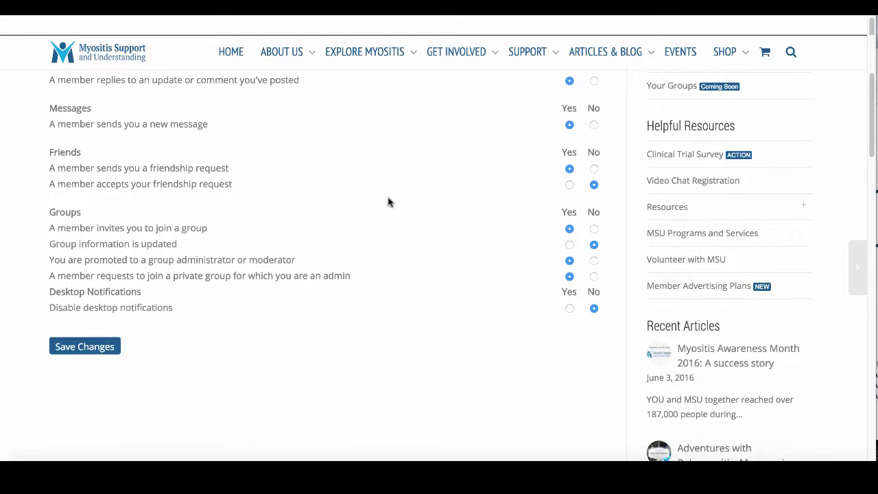
left_click(77, 351)
- Bring up the Profile Visibility settings listing each field's visibility level
scroll(78, 351, "up", 2)
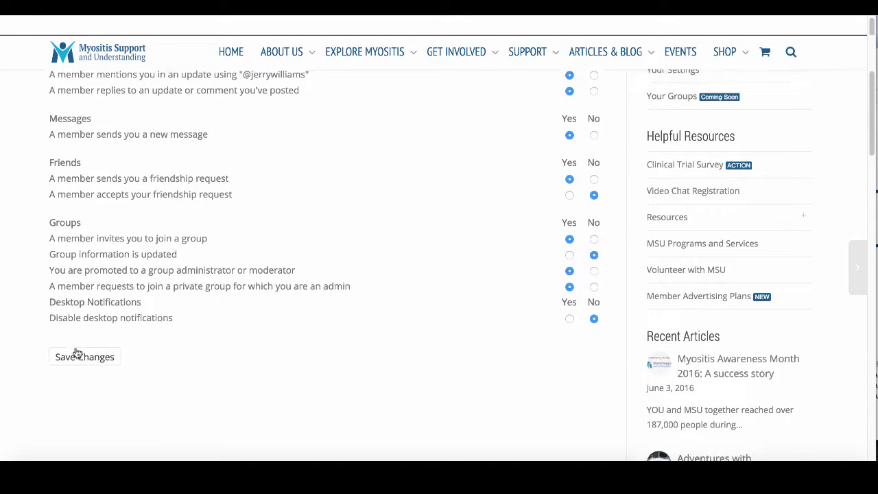
left_click(230, 106)
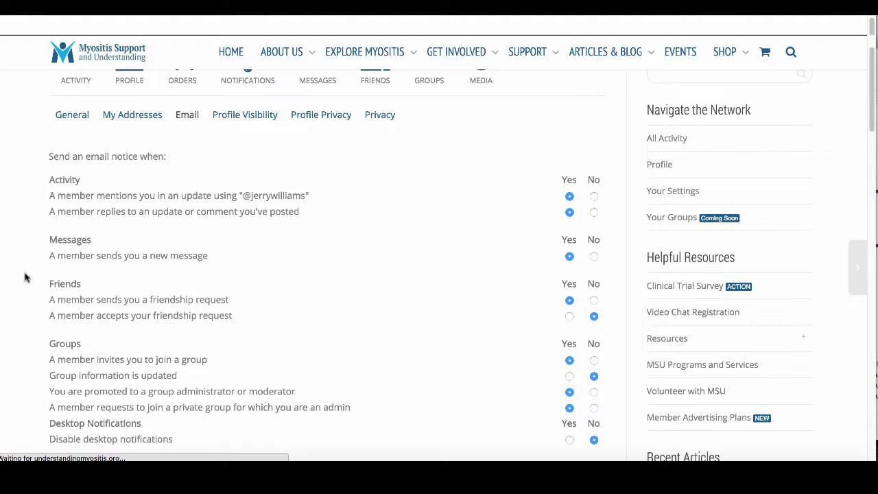
scroll(25, 278, "down", 4)
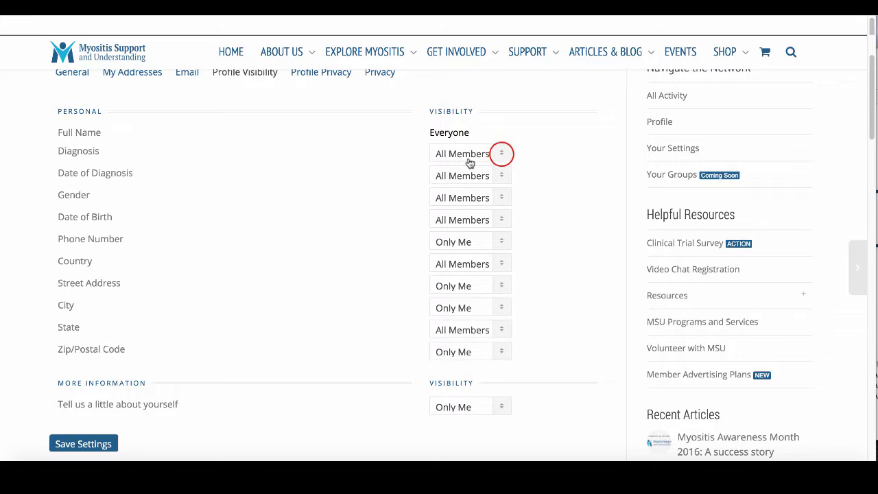
left_click(501, 155)
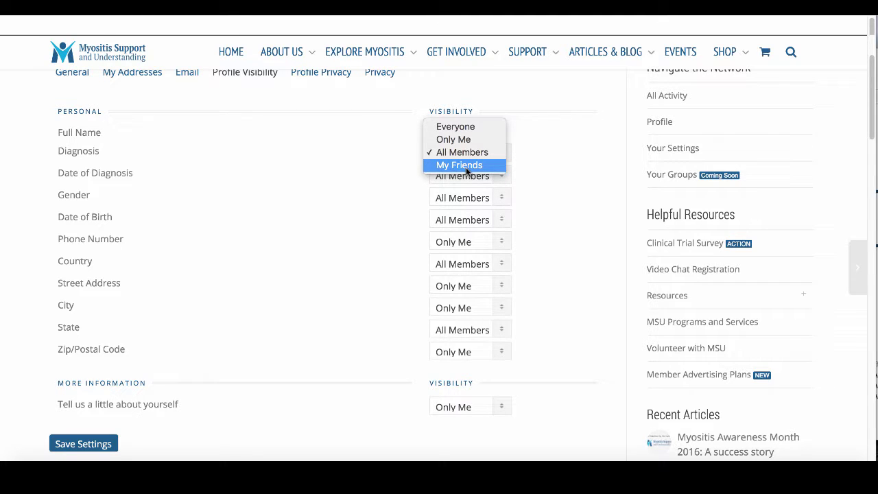
left_click(360, 177)
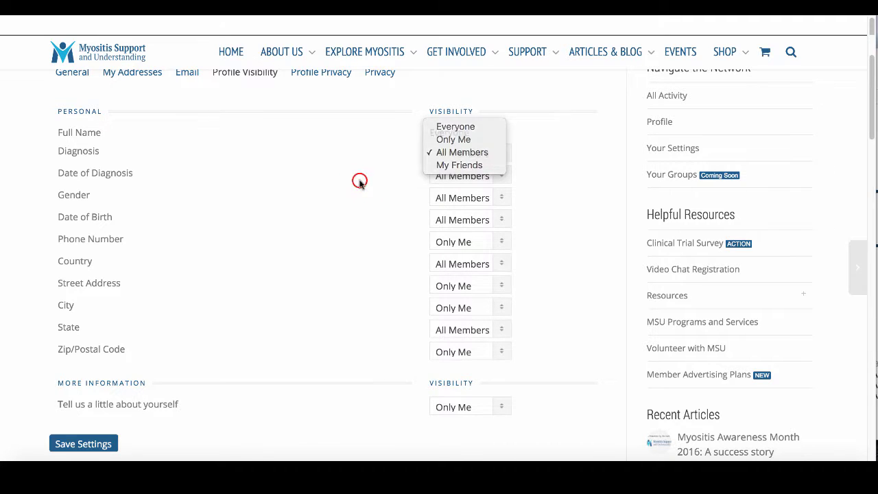
scroll(423, 239, "down", 1)
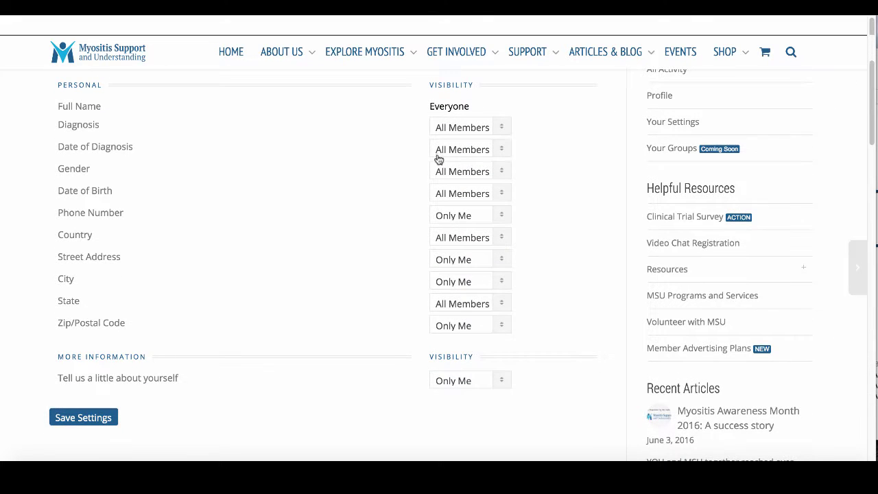
scroll(367, 253, "down", 3)
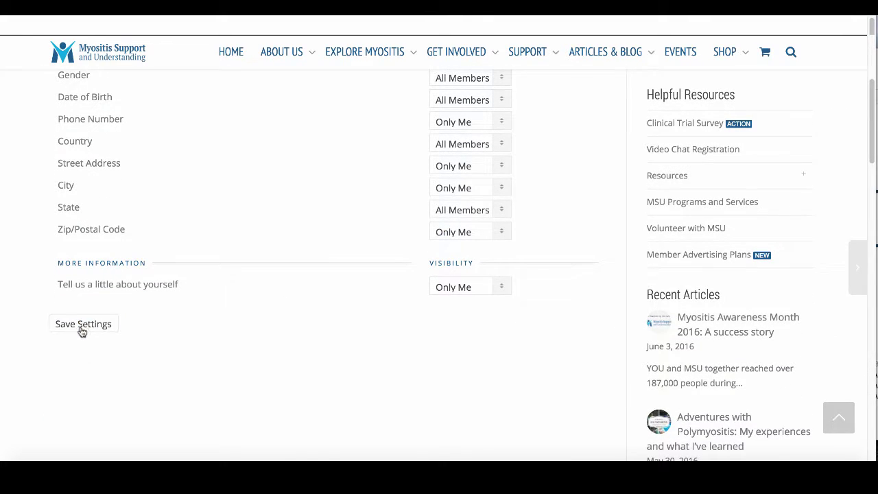
scroll(270, 346, "up", 5)
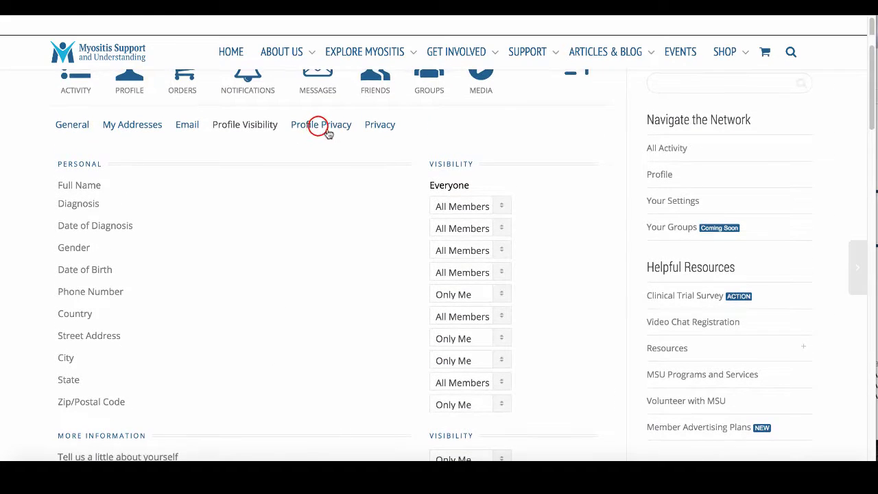
- Keep 'Who Can See your profile?' set to Logged in Users Only under Profile Privacy
left_click(328, 133)
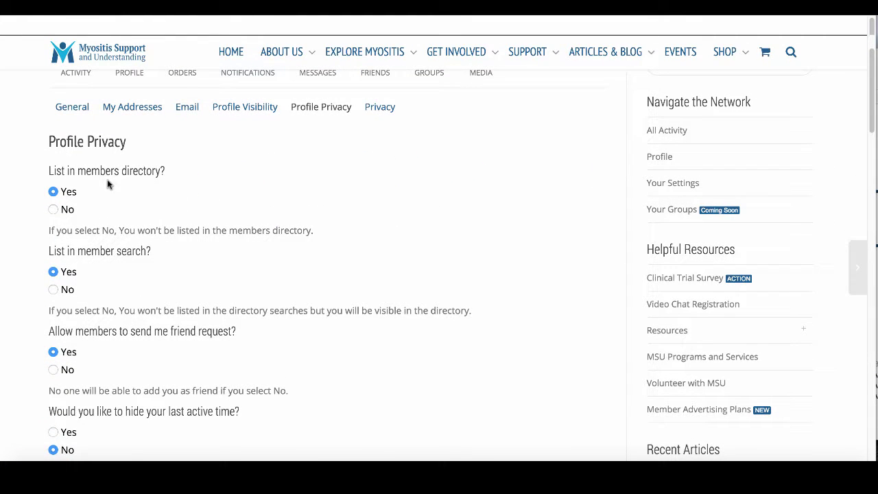
scroll(235, 206, "down", 2)
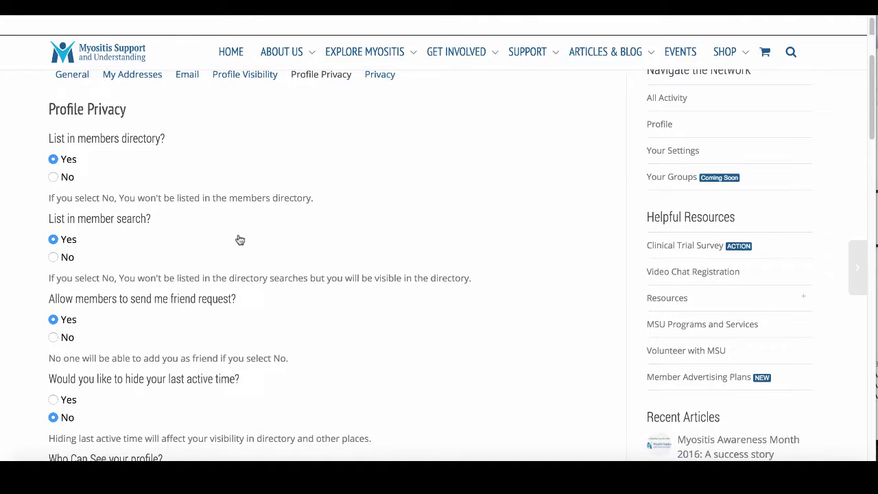
scroll(250, 237, "down", 1)
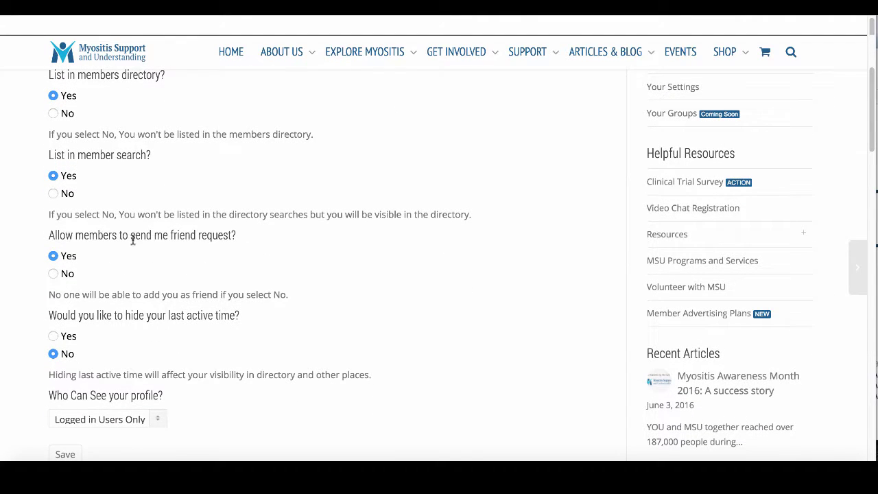
scroll(273, 249, "down", 2)
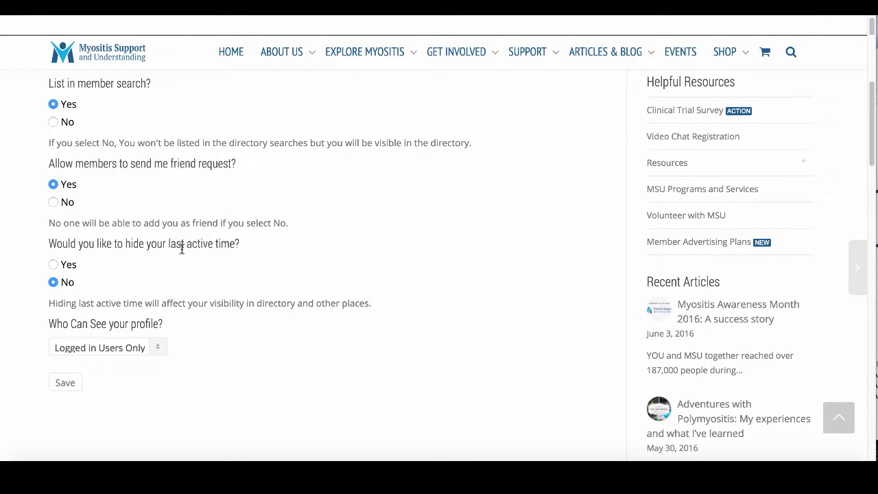
scroll(206, 275, "down", 1)
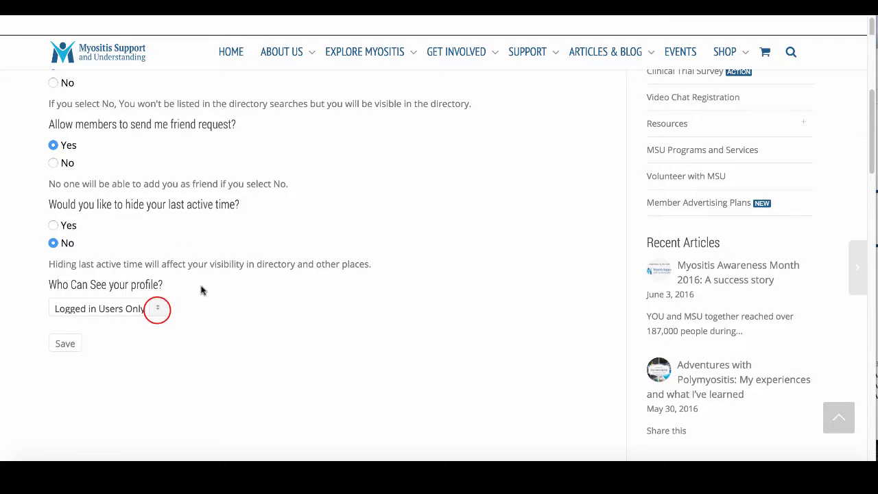
left_click(157, 308)
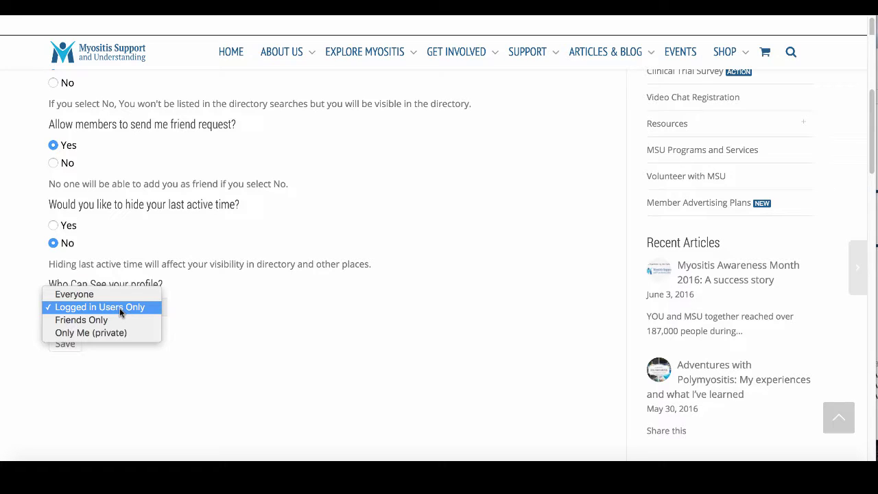
left_click(120, 308)
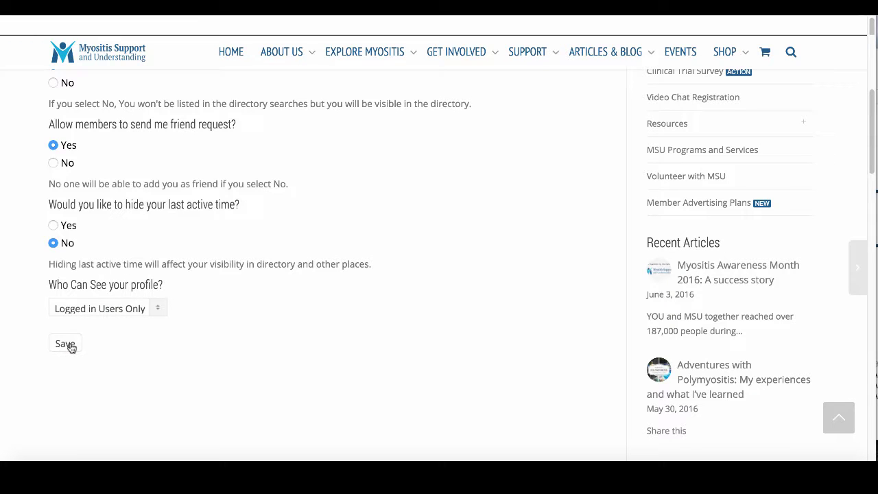
scroll(247, 302, "up", 6)
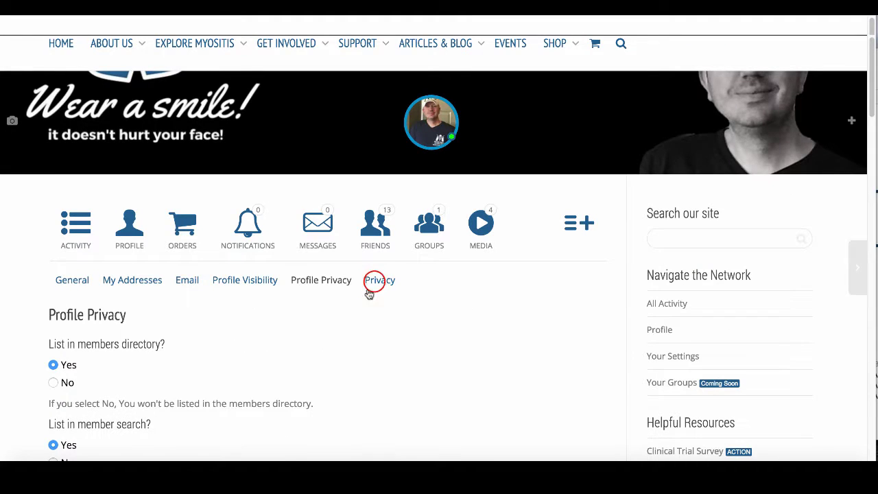
- Save Default Privacy as Logged in Users, then go to your personal Activity stream
left_click(374, 283)
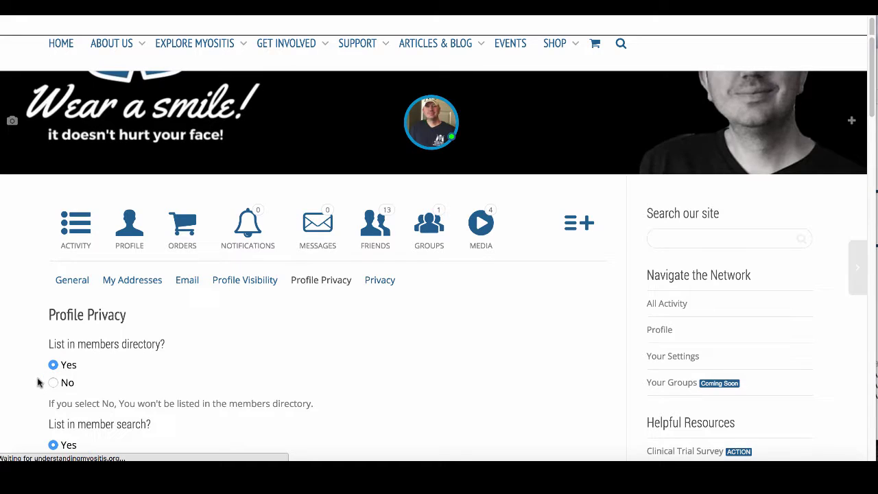
scroll(36, 381, "down", 5)
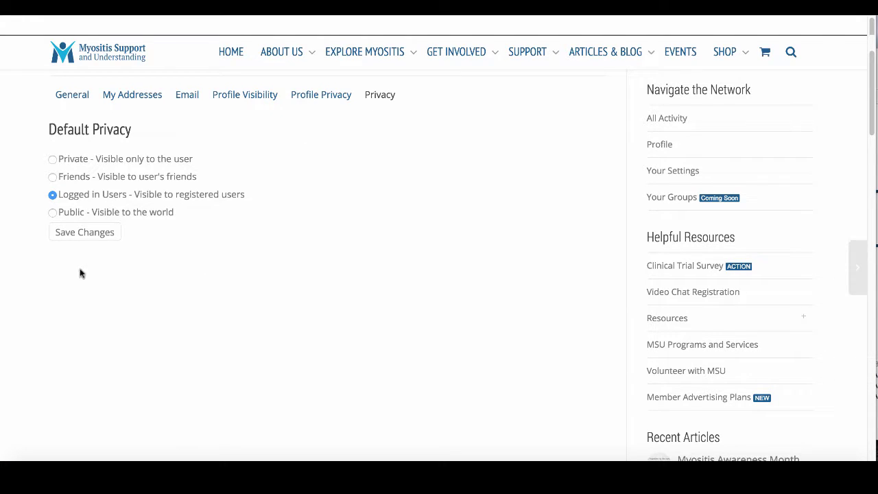
left_click(81, 234)
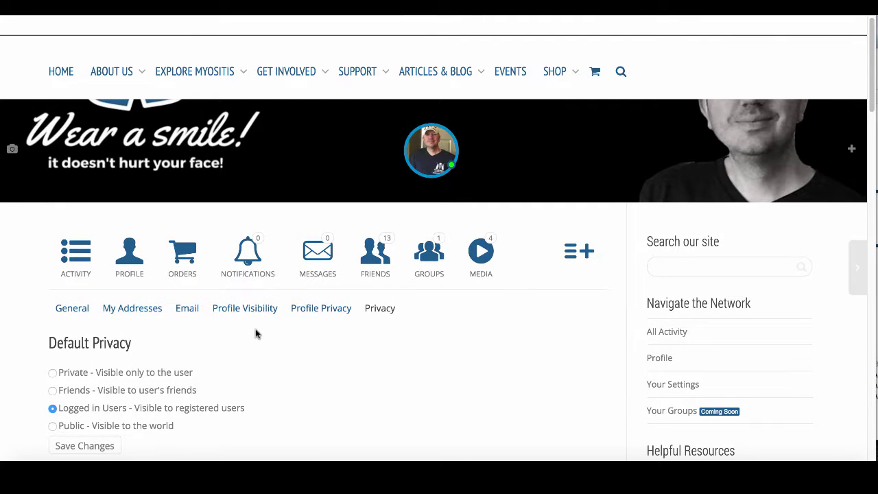
left_click(71, 254)
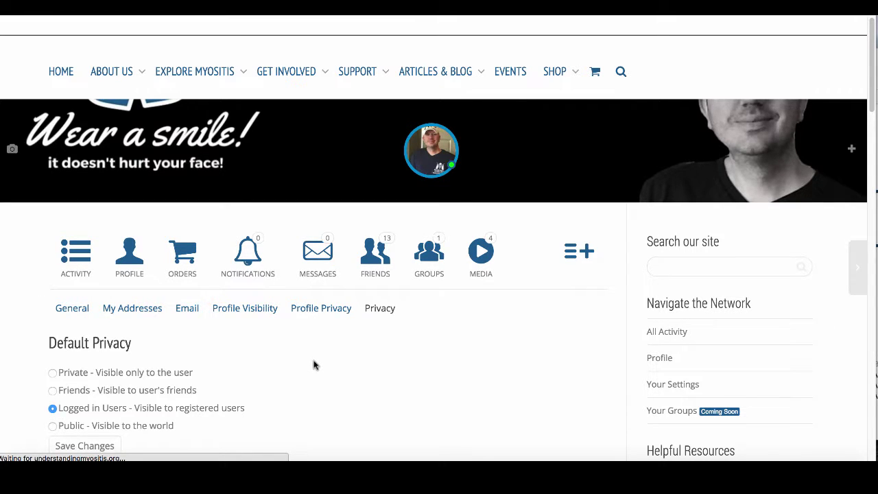
scroll(22, 334, "down", 2)
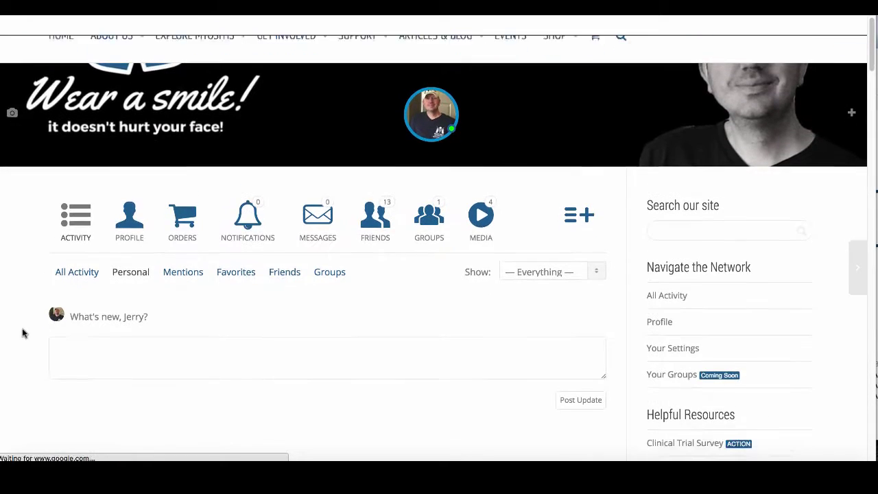
- Write an update with an @-mention of a fellow member and '#Myosits is a rare disease'
scroll(22, 334, "down", 4)
scroll(22, 333, "up", 1)
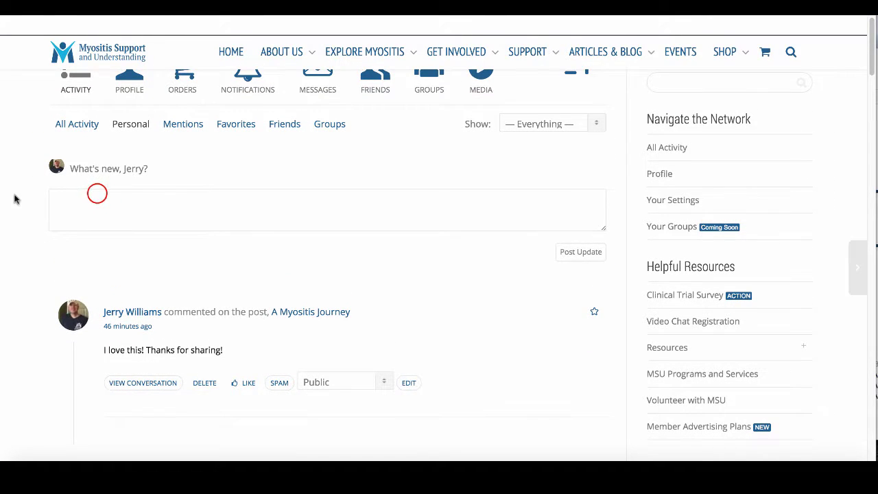
left_click(97, 195)
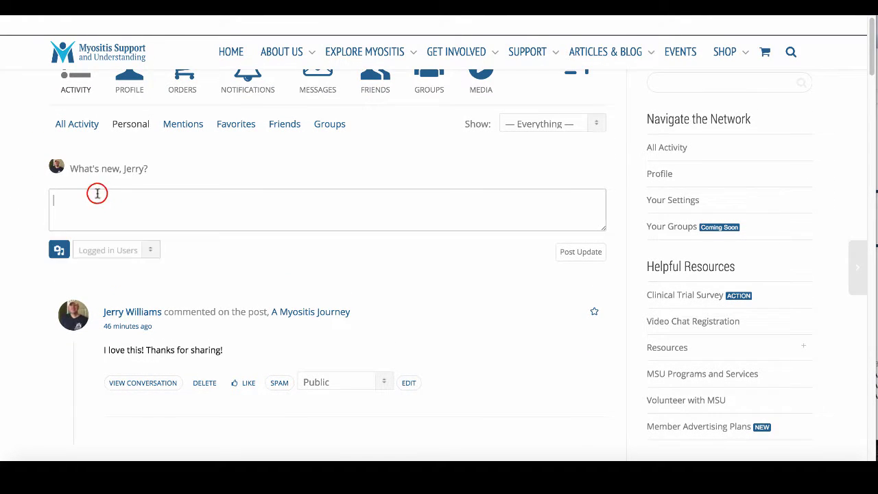
left_click(148, 203)
type("@A")
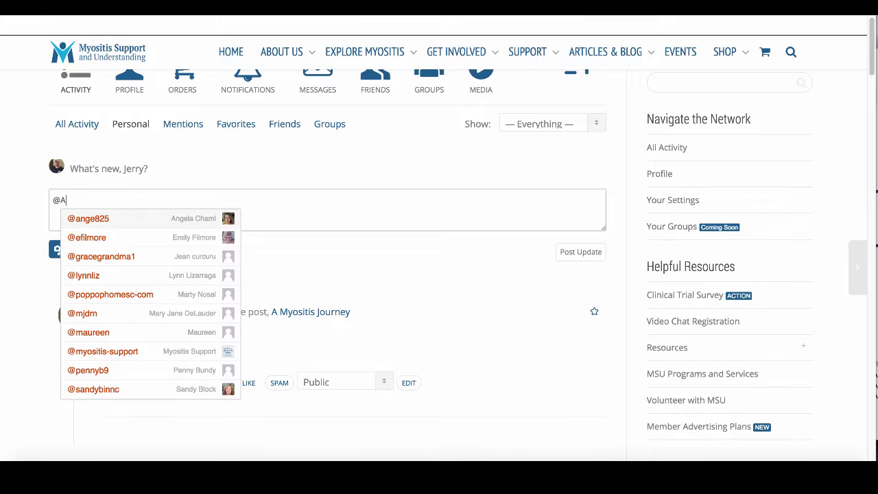
type("nge")
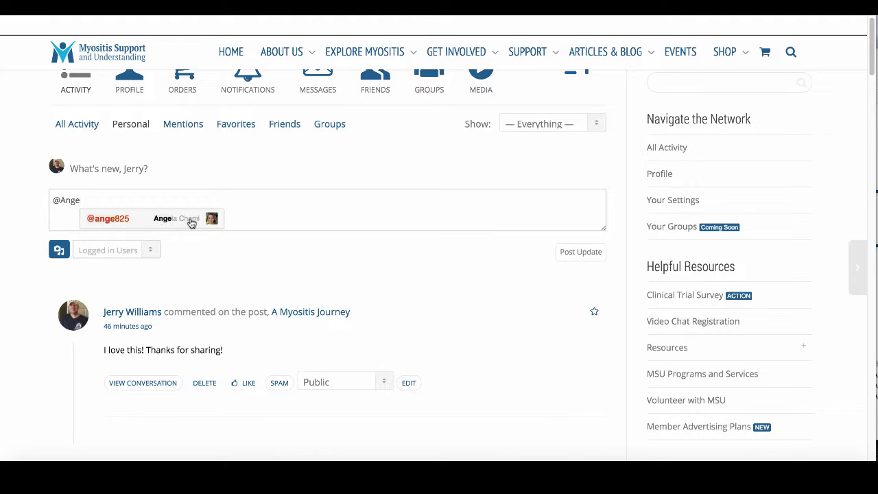
left_click(130, 219)
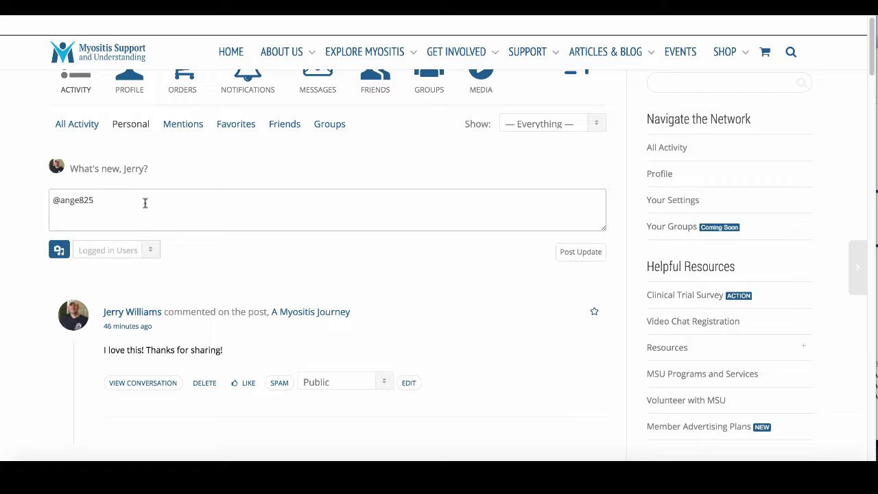
type("#Myosits is a rare")
type("disease.")
left_click_drag(95, 200, 132, 200)
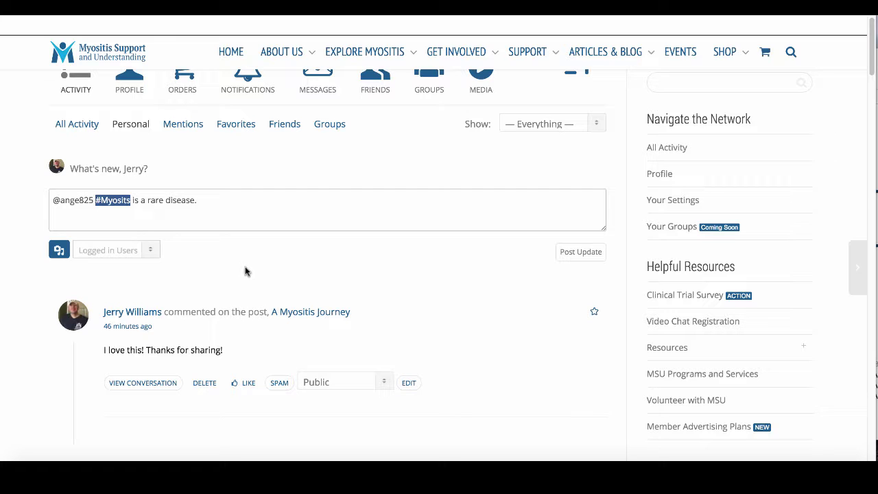
- Change the drafted update's visibility from logged-in users to Public
left_click(124, 252)
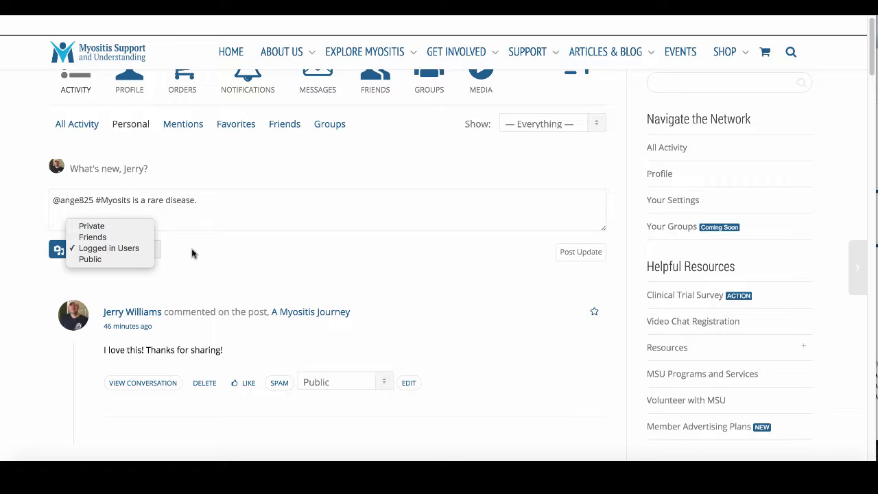
left_click(97, 258)
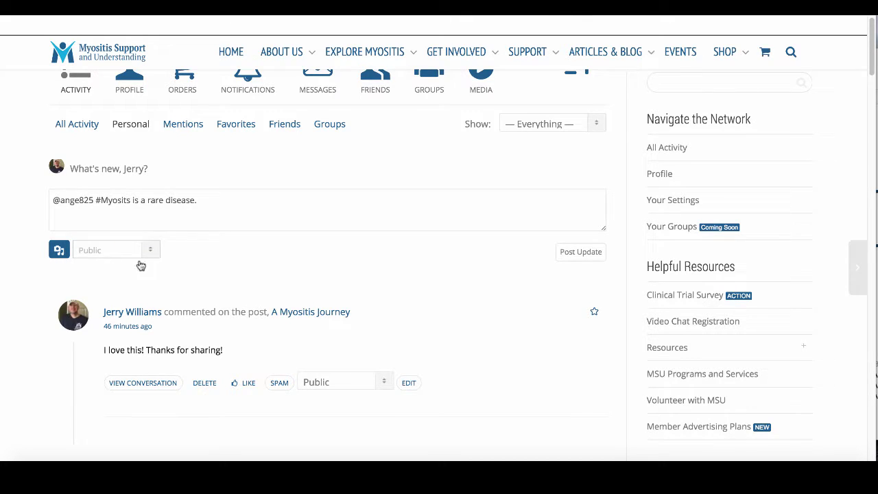
left_click(94, 251)
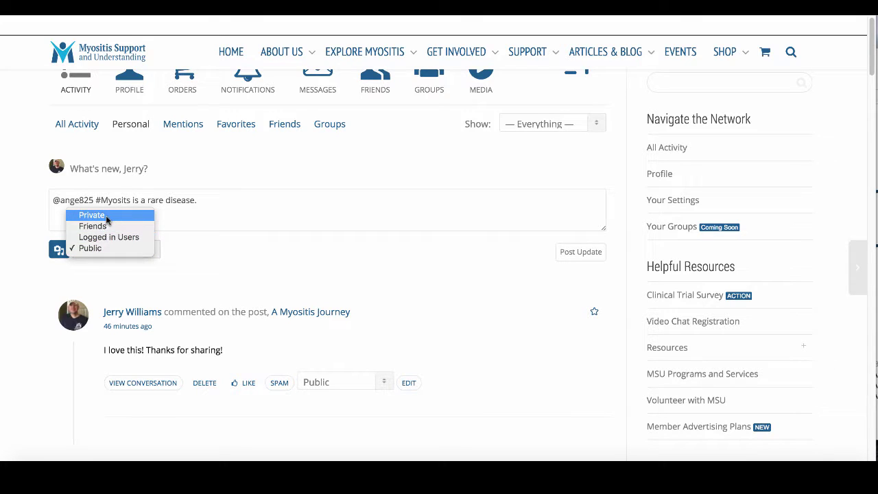
left_click(192, 251)
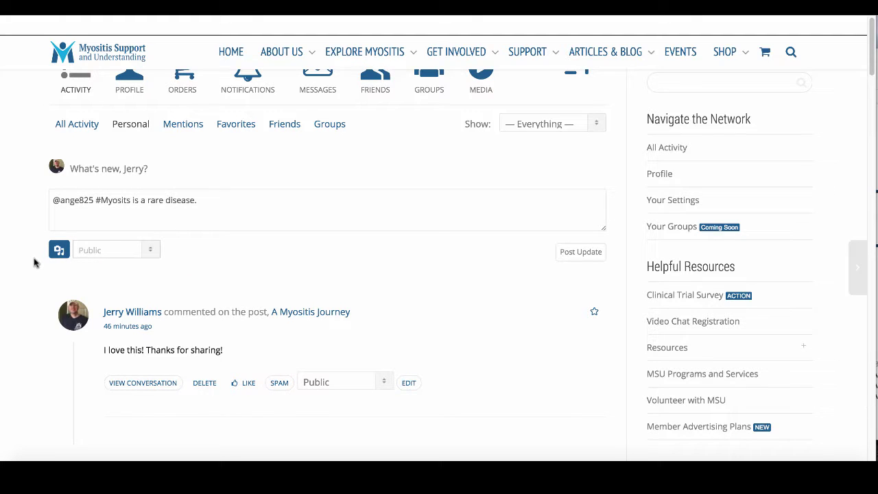
left_click(58, 250)
- Attach muscle-biopsy-strips.jpg from the Downloads folder to the update
left_click(264, 125)
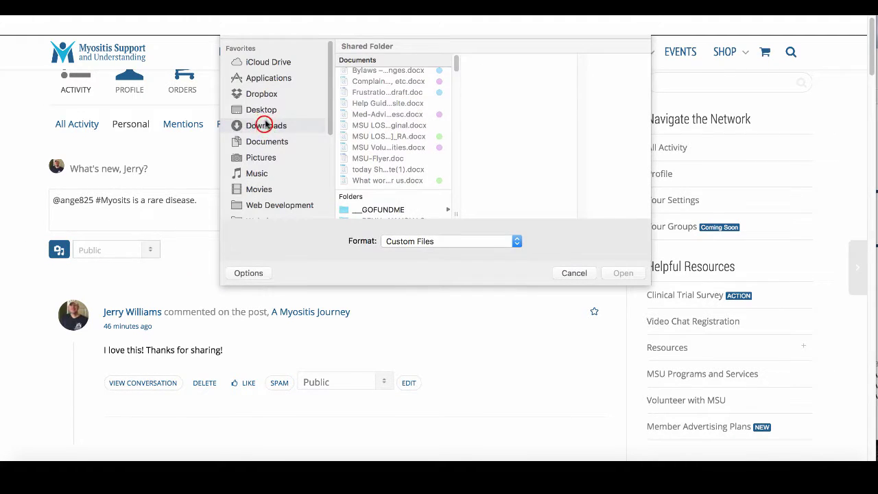
scroll(377, 135, "down", 5)
scroll(377, 135, "down", 5)
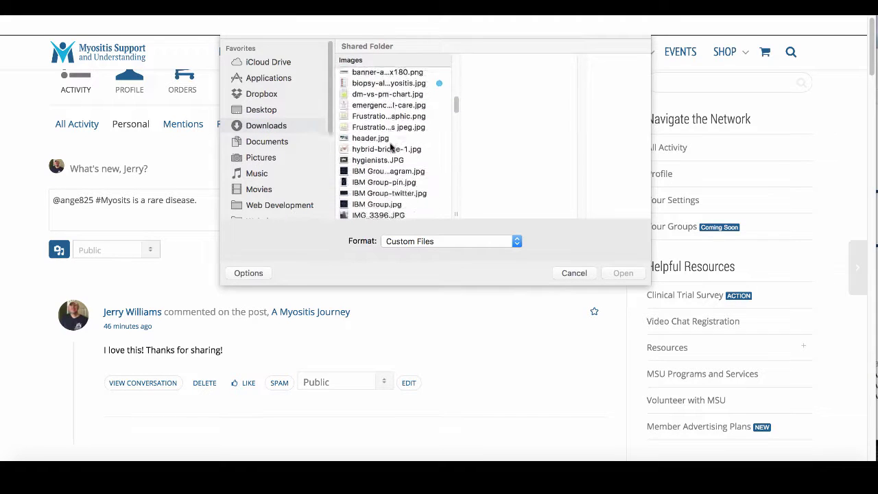
scroll(387, 142, "up", 3)
scroll(390, 146, "down", 3)
scroll(406, 184, "down", 3)
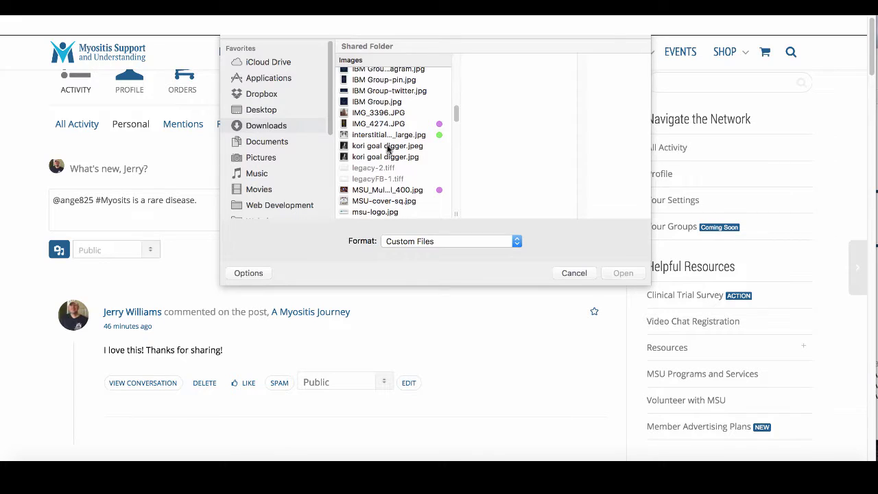
scroll(391, 140, "down", 3)
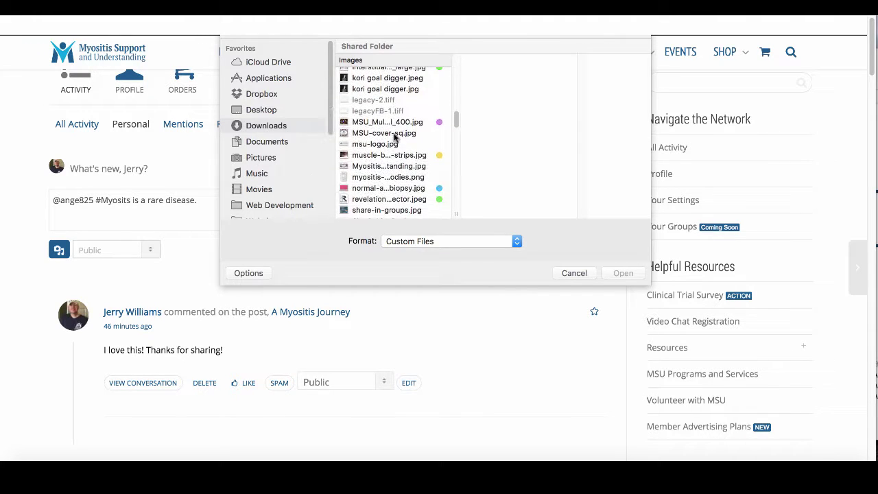
scroll(395, 161, "down", 3)
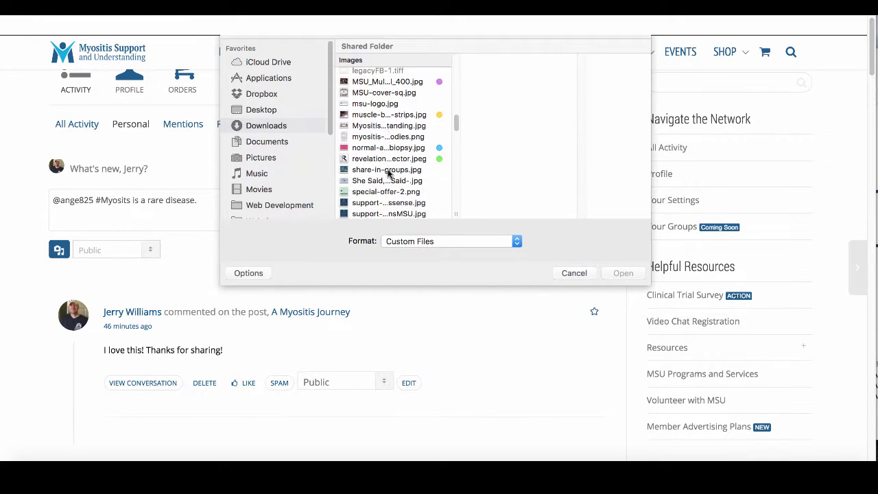
left_click(380, 115)
left_click(623, 273)
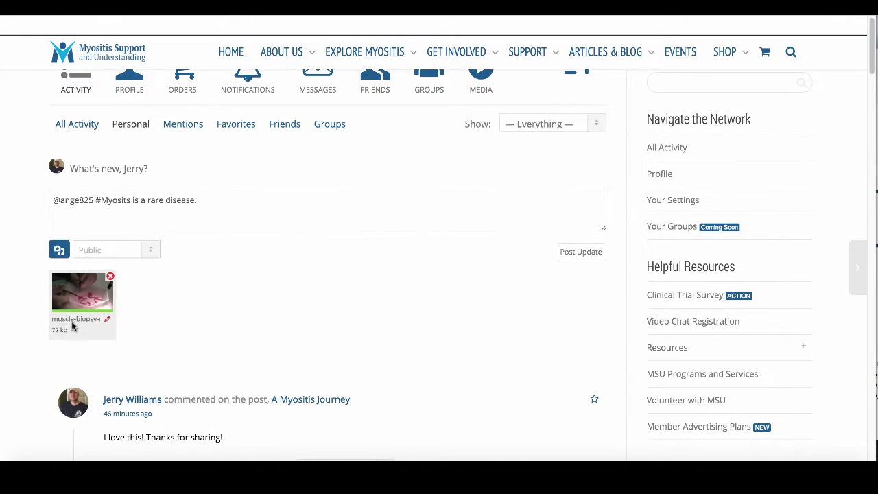
- Open the attached image's title details, then collapse the attached-image area
left_click(108, 320)
left_click(85, 333)
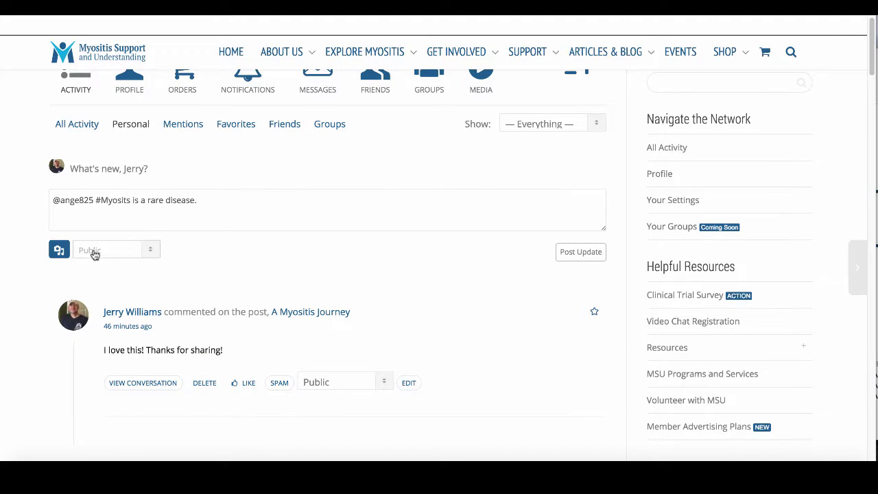
left_click(60, 250)
- Scroll the Activity feed and place the caret in the empty update box
scroll(86, 281, "down", 3)
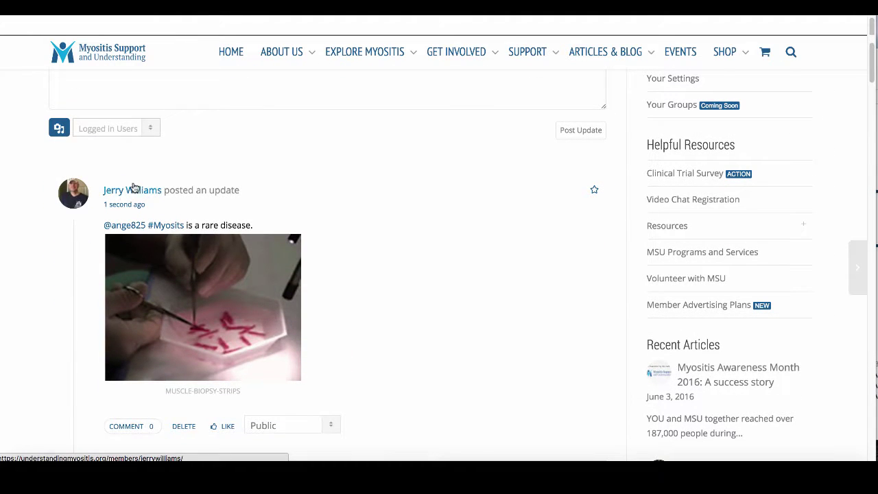
scroll(333, 256, "down", 3)
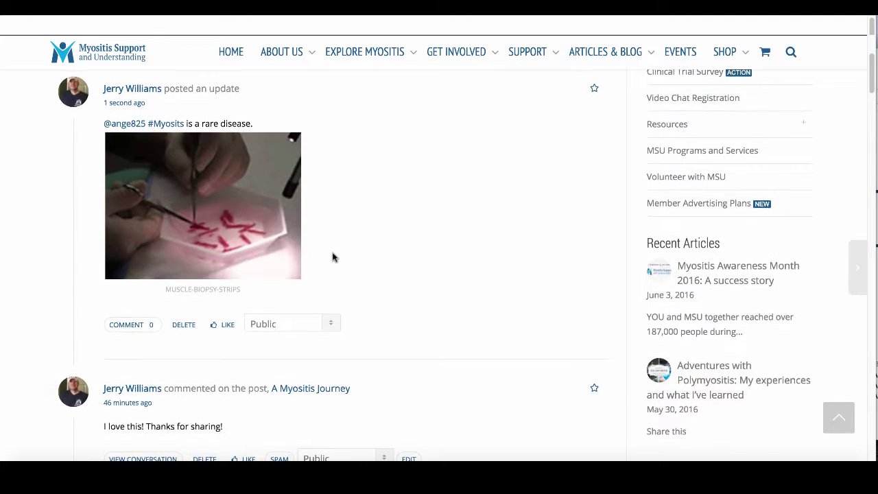
scroll(332, 256, "up", 2)
scroll(182, 365, "down", 1)
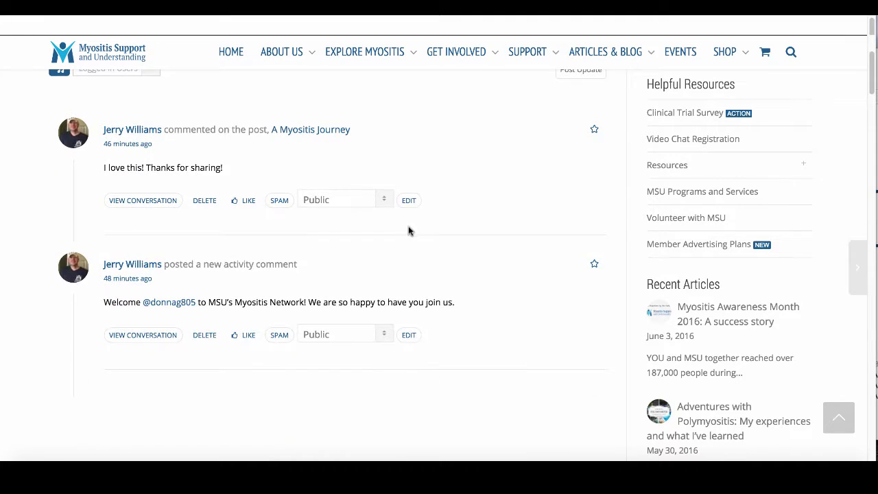
scroll(408, 231, "up", 3)
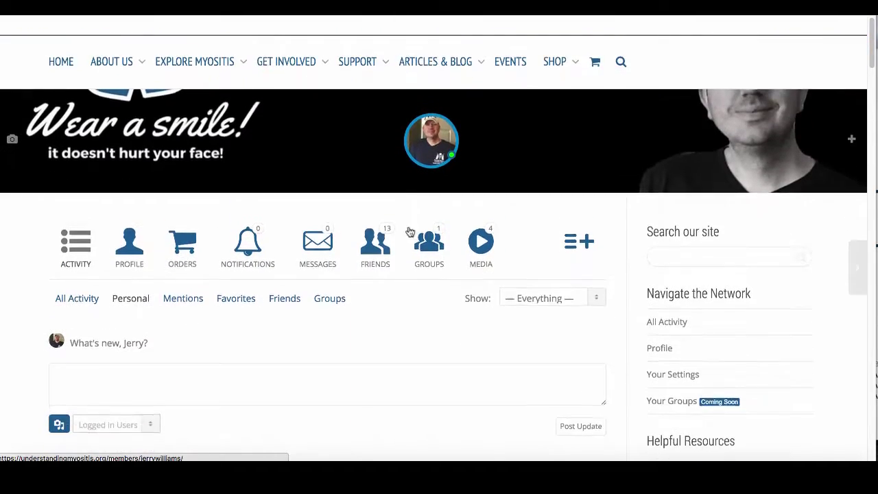
left_click(235, 224)
left_click(234, 223)
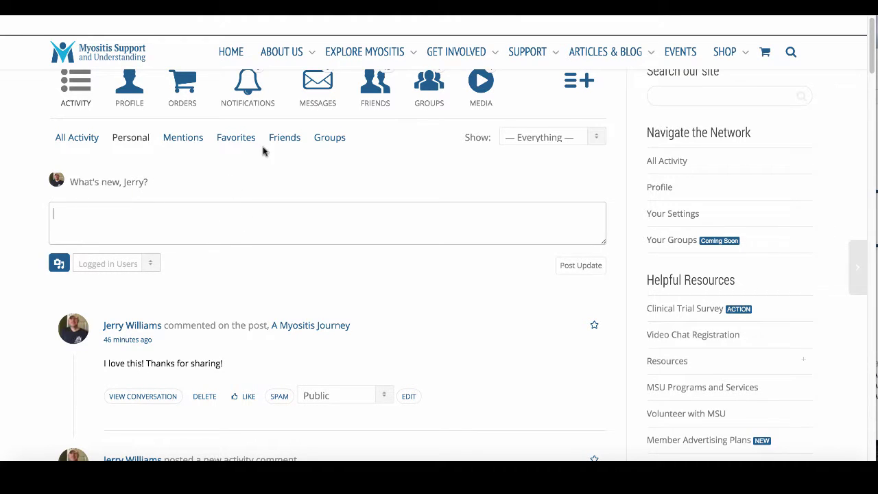
- Show the Mentions list of posts mentioning this member and scroll through it
left_click(181, 140)
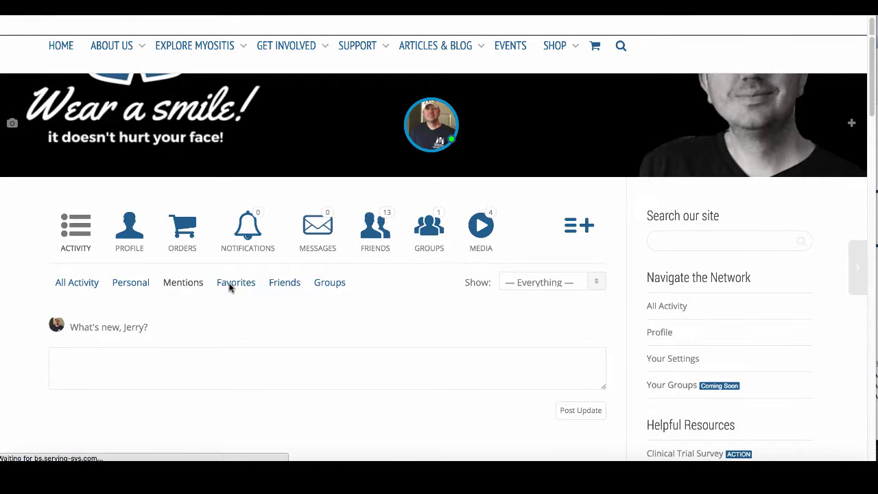
scroll(227, 302, "down", 5)
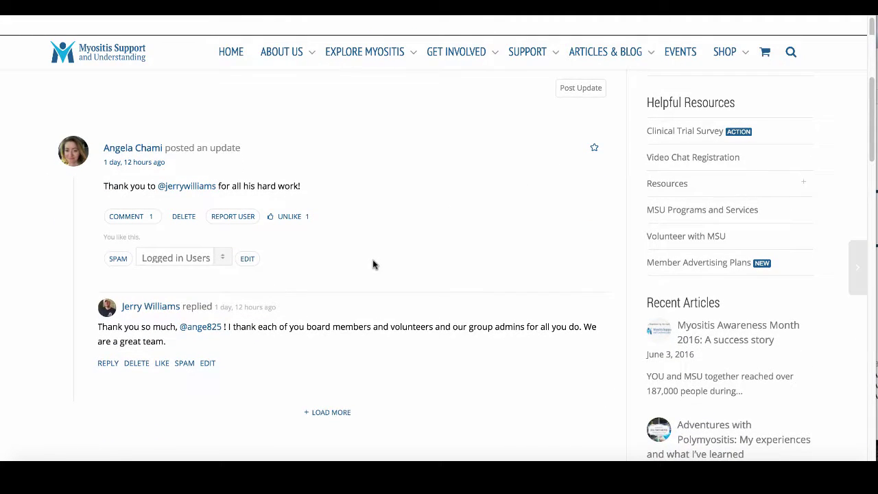
scroll(374, 264, "down", 1)
scroll(375, 264, "up", 1)
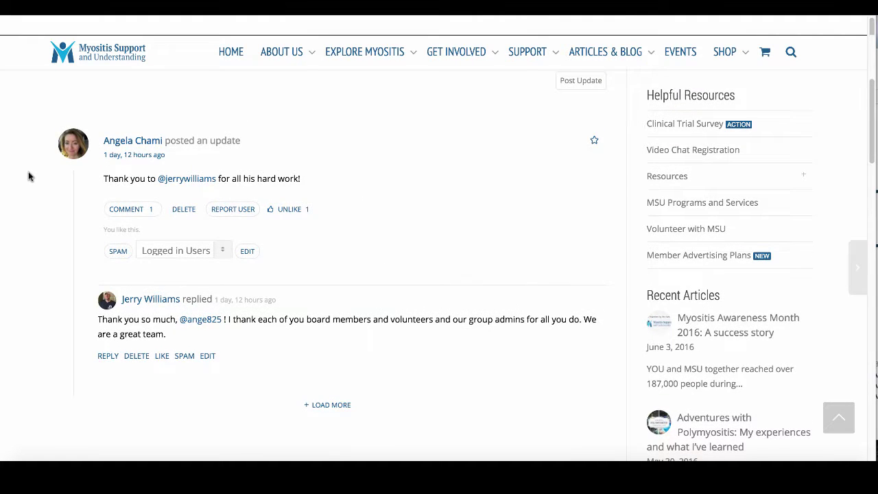
scroll(28, 174, "up", 3)
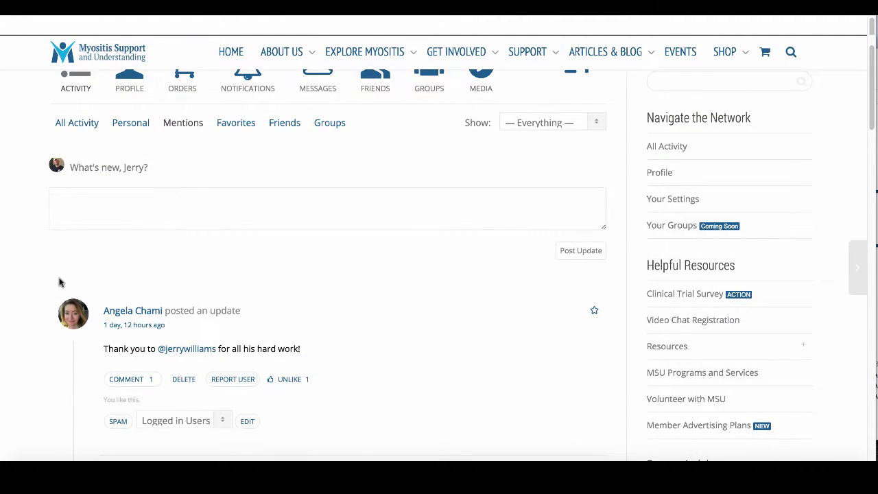
scroll(59, 283, "down", 2)
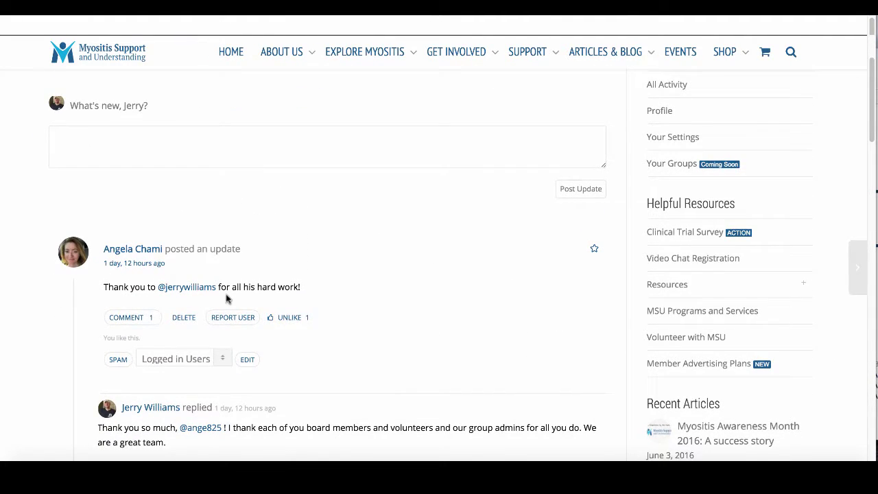
scroll(61, 294, "down", 3)
scroll(59, 295, "up", 7)
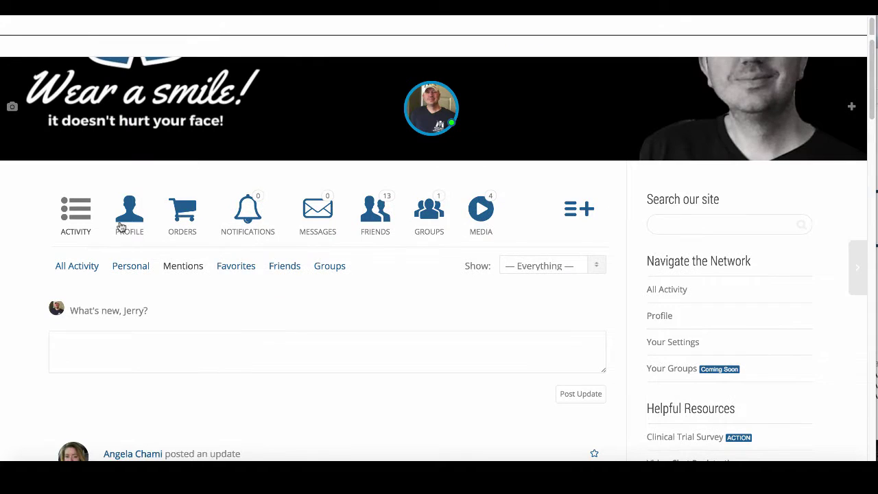
scroll(405, 355, "down", 3)
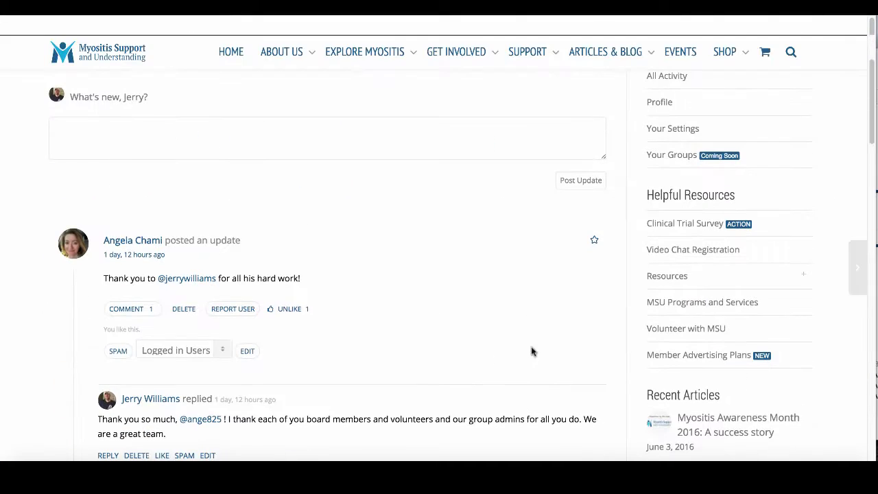
- Favourite the thank-you update, then load the Favorites feed and scroll to it
left_click(594, 243)
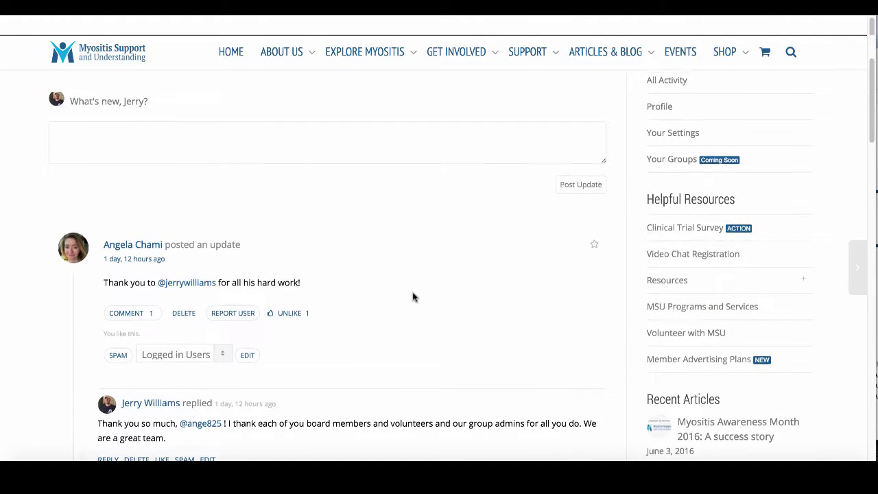
scroll(479, 250, "up", 1)
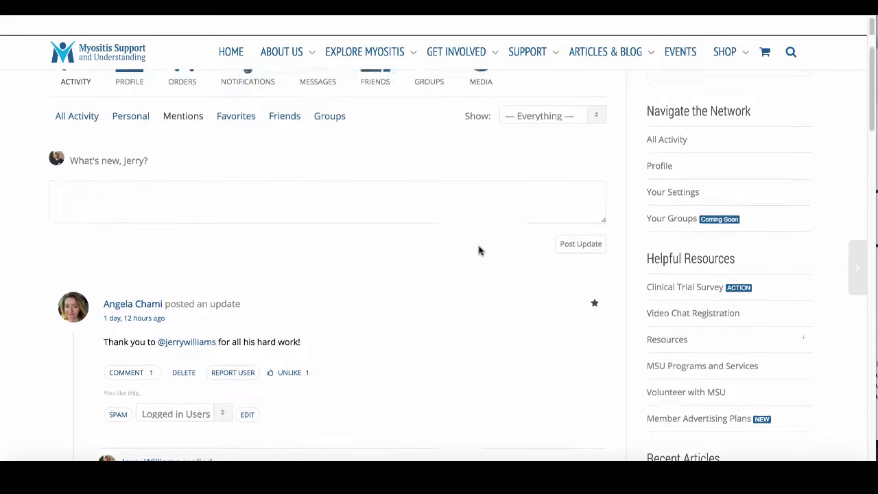
left_click(237, 119)
left_click(237, 120)
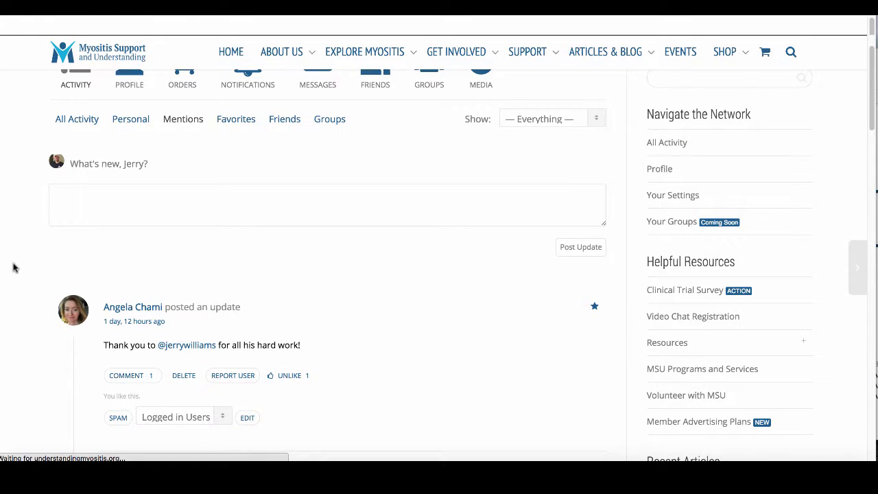
scroll(17, 310, "down", 5)
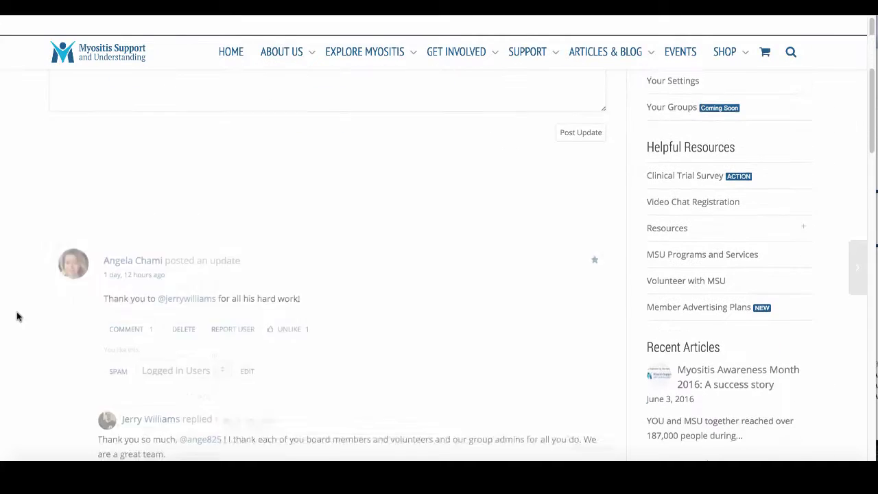
scroll(17, 317, "down", 3)
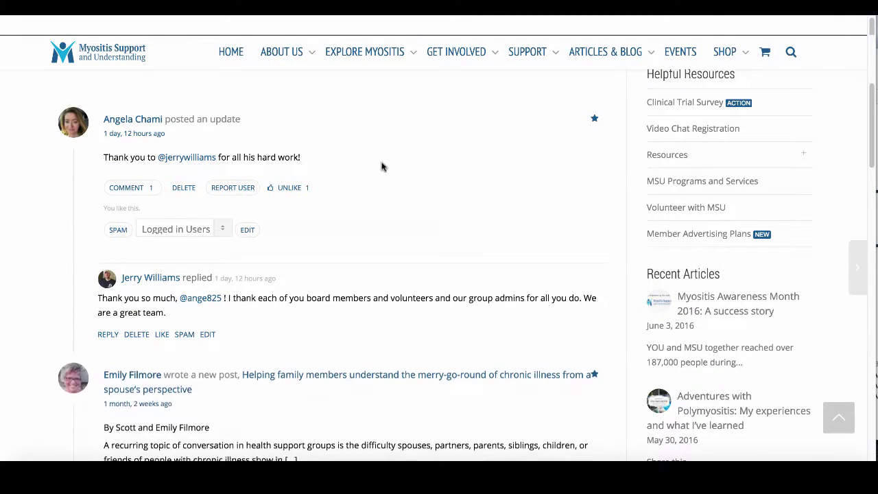
scroll(370, 185, "down", 1)
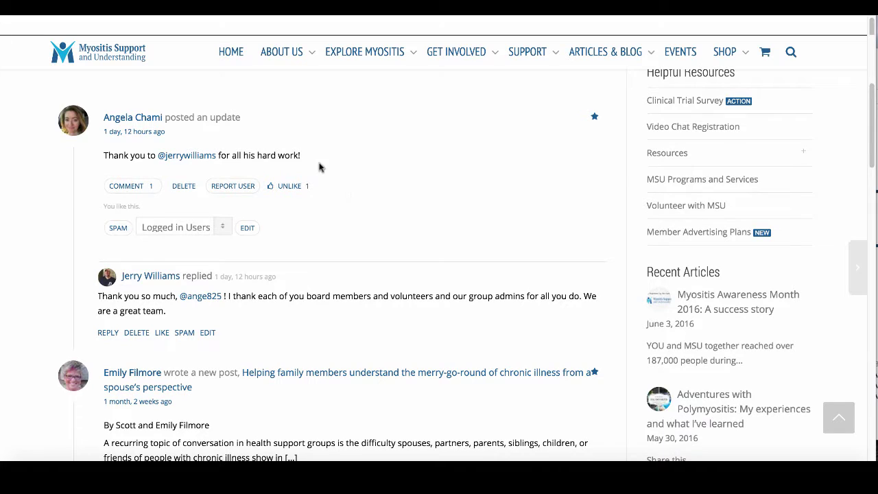
scroll(372, 195, "up", 2)
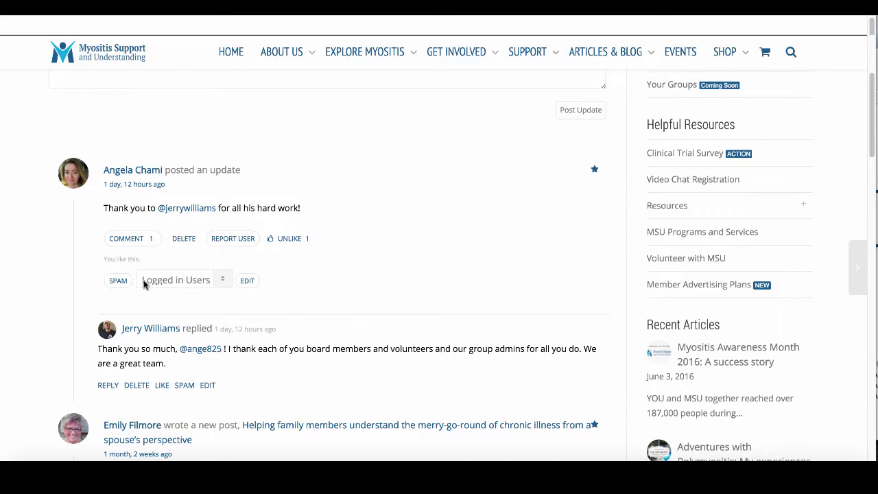
- Open a reply box under the thank-you update and click into the empty comment field
left_click(116, 238)
left_click(172, 112)
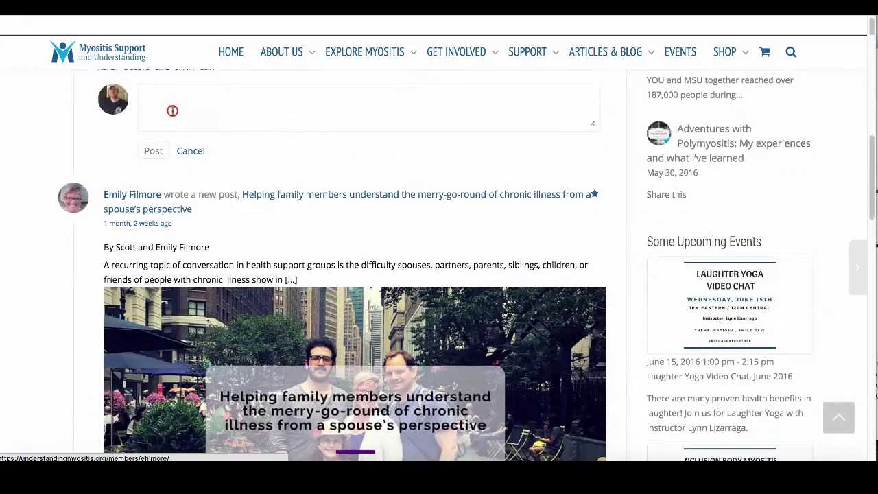
scroll(190, 144, "up", 1)
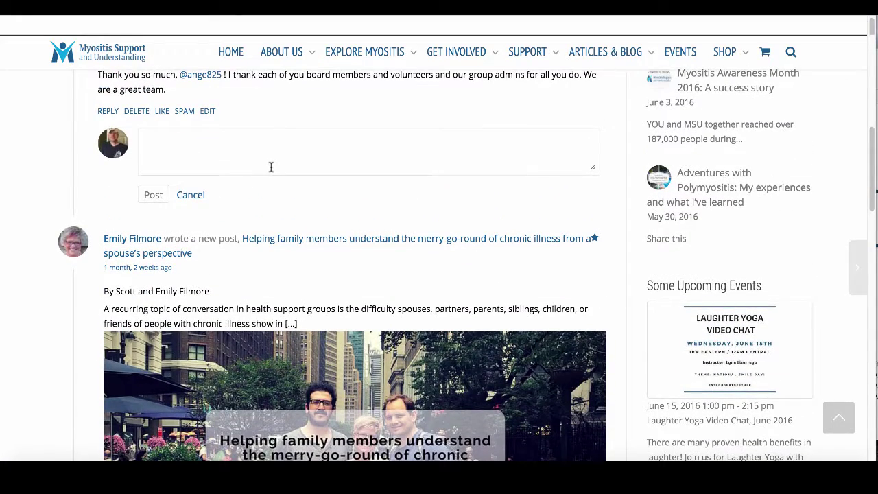
scroll(271, 167, "up", 1)
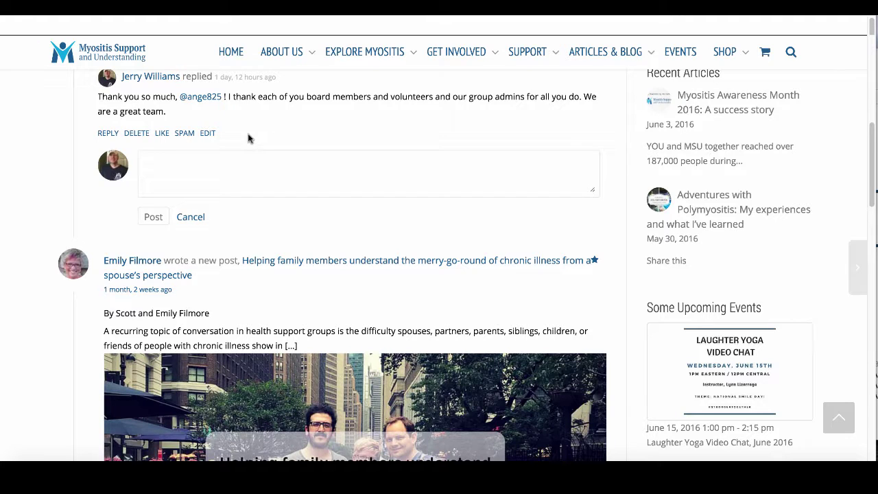
left_click(190, 160)
scroll(279, 187, "up", 3)
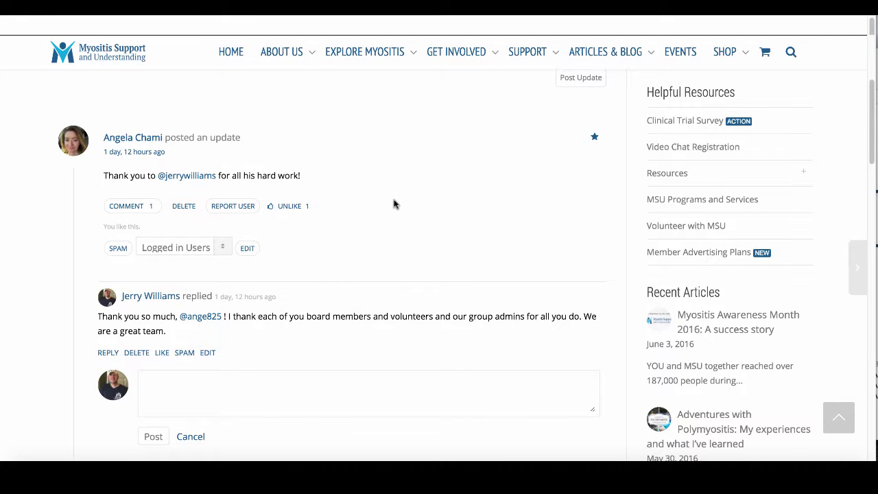
- Filter the activity feed to Friends and scroll through the friends' posts
scroll(394, 203, "up", 5)
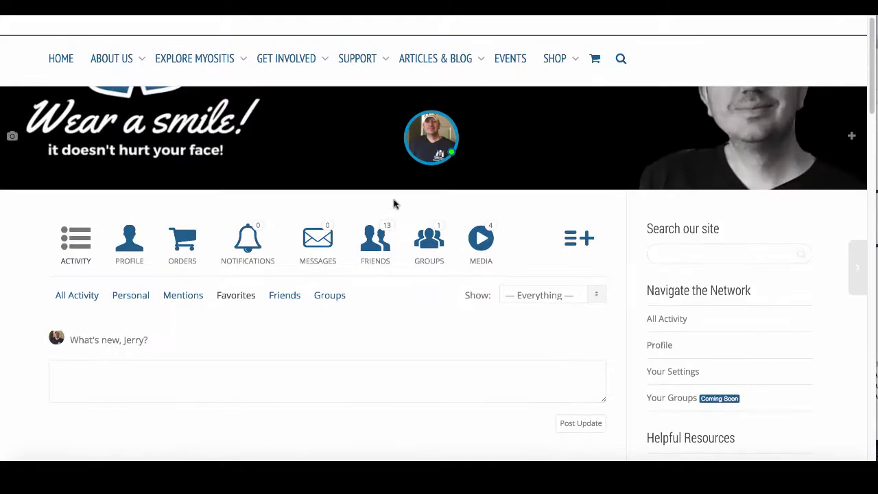
scroll(394, 204, "down", 3)
left_click(285, 124)
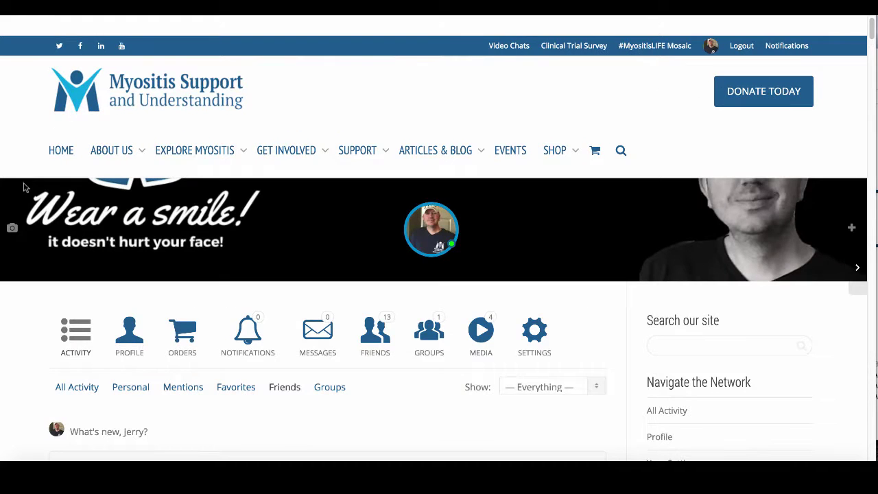
scroll(21, 264, "down", 5)
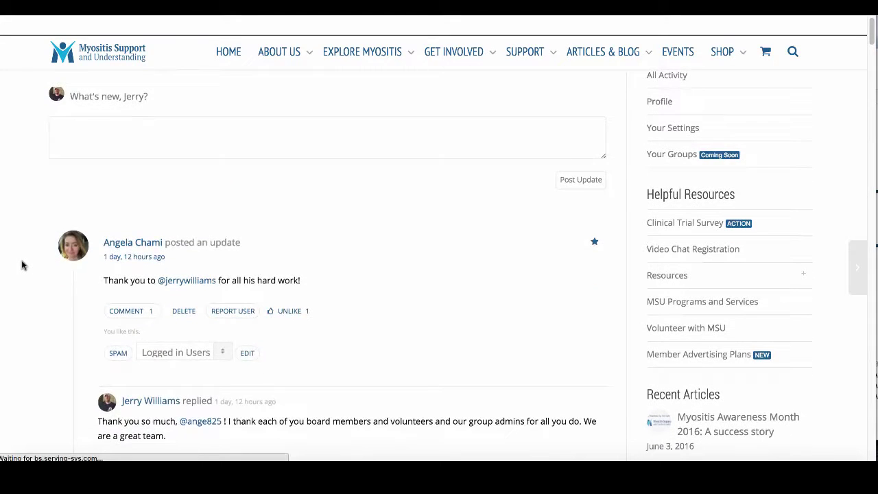
scroll(21, 265, "down", 3)
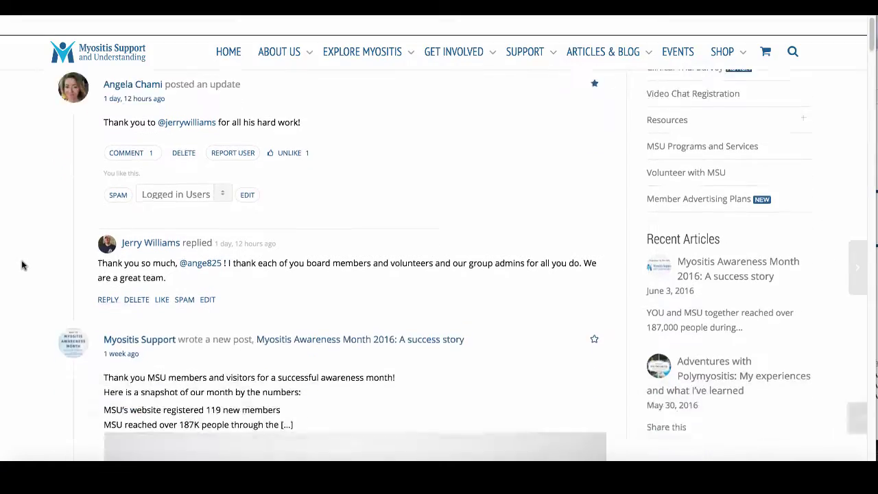
scroll(21, 265, "down", 10)
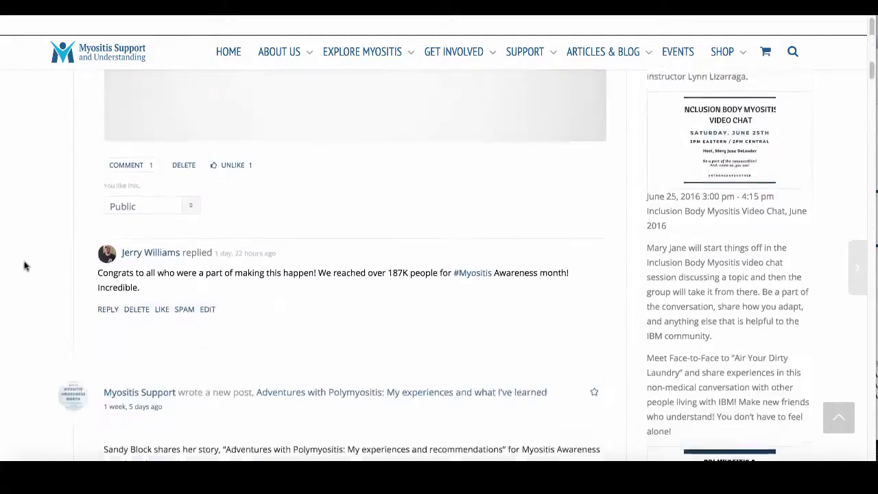
scroll(25, 266, "down", 10)
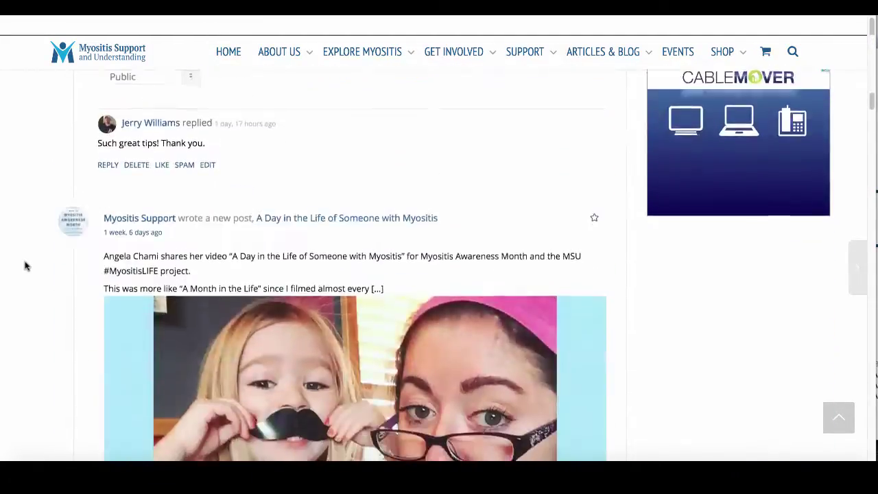
scroll(24, 267, "up", 20)
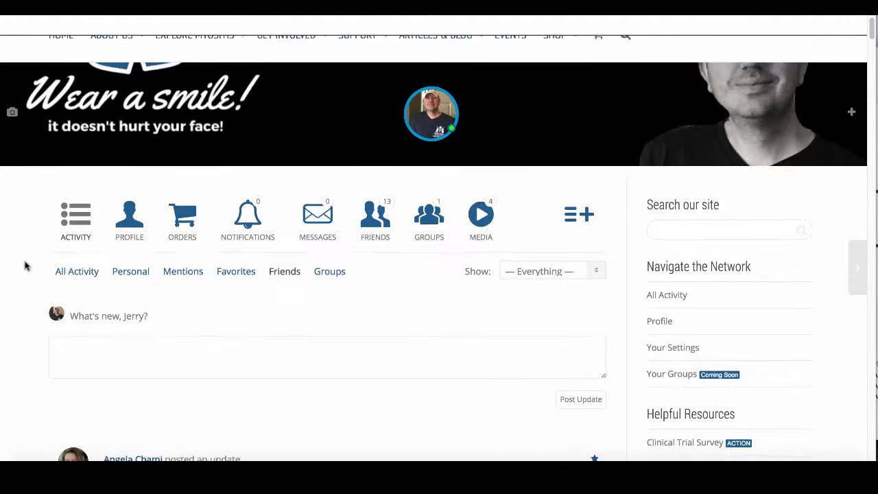
scroll(24, 266, "down", 3)
- Filter the feed to Groups and scroll through the Myositis Awareness Month and #MyositisLIFE posts
left_click(326, 112)
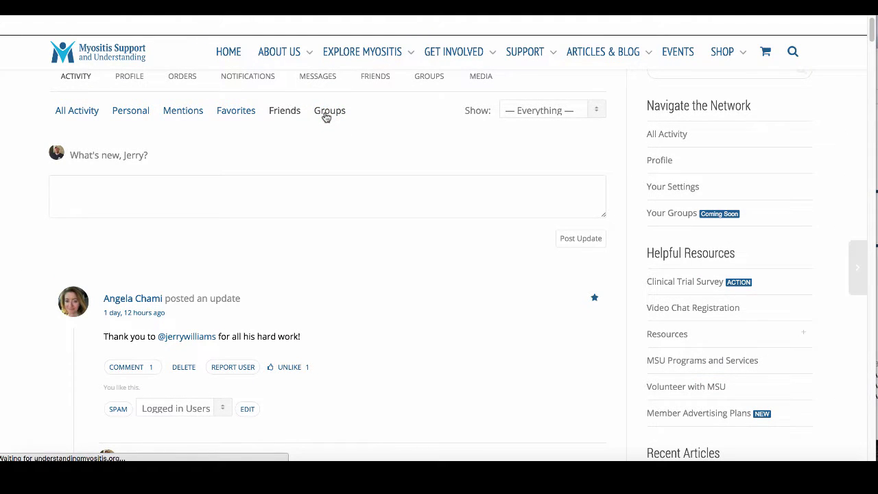
scroll(334, 192, "down", 3)
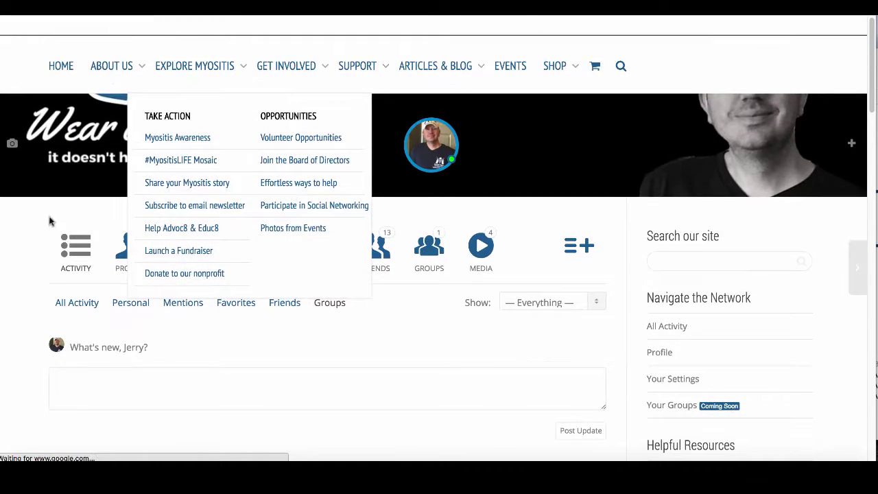
scroll(21, 247, "down", 10)
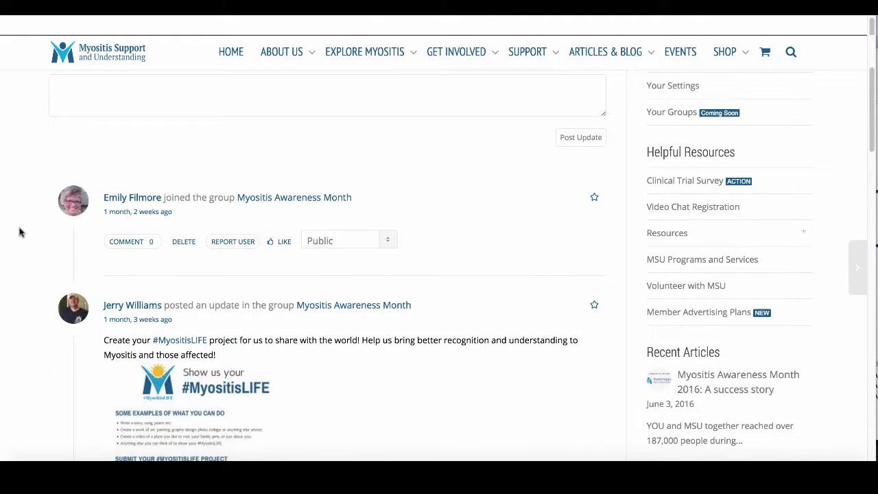
scroll(21, 232, "down", 3)
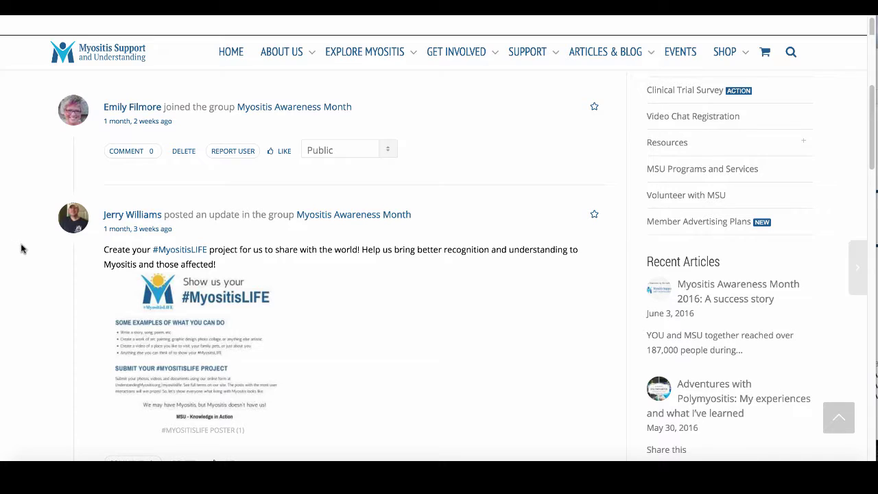
scroll(39, 276, "down", 9)
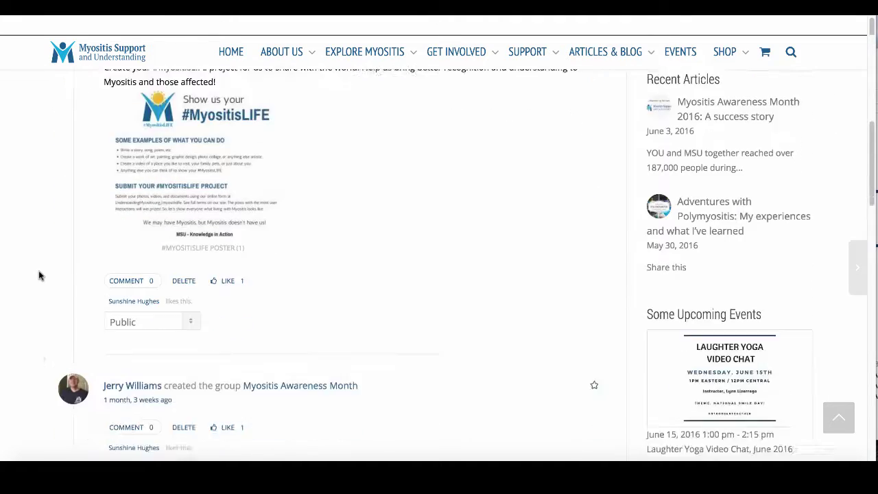
scroll(39, 276, "up", 13)
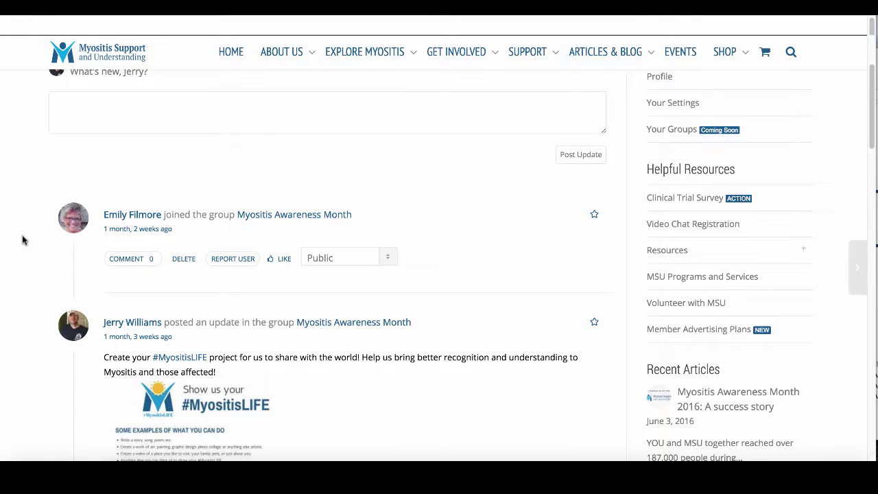
scroll(22, 240, "down", 4)
scroll(27, 260, "down", 8)
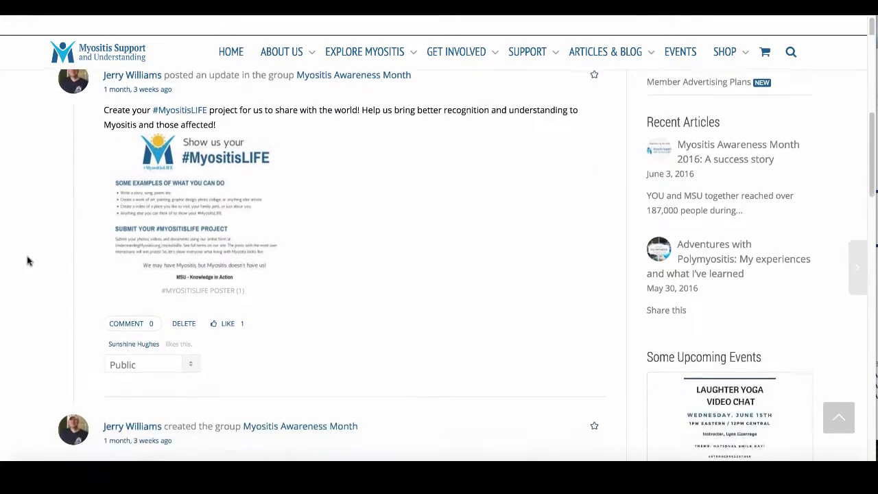
scroll(28, 259, "down", 5)
scroll(28, 259, "up", 20)
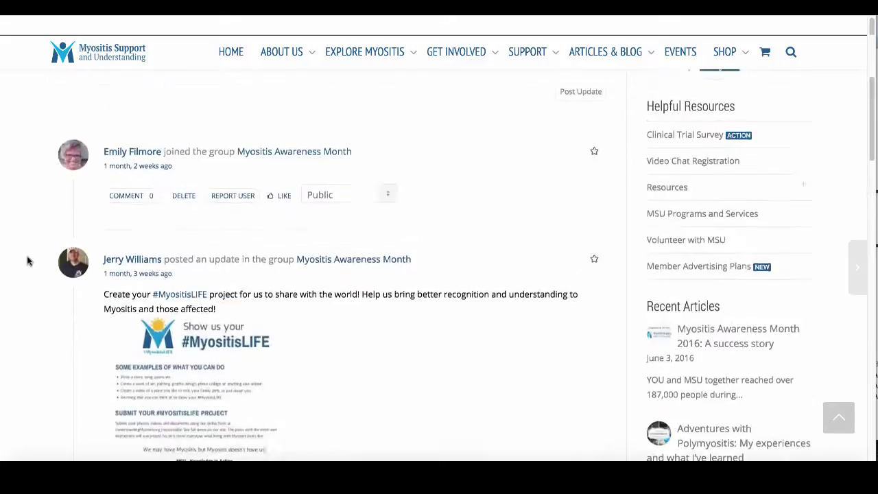
scroll(27, 259, "up", 6)
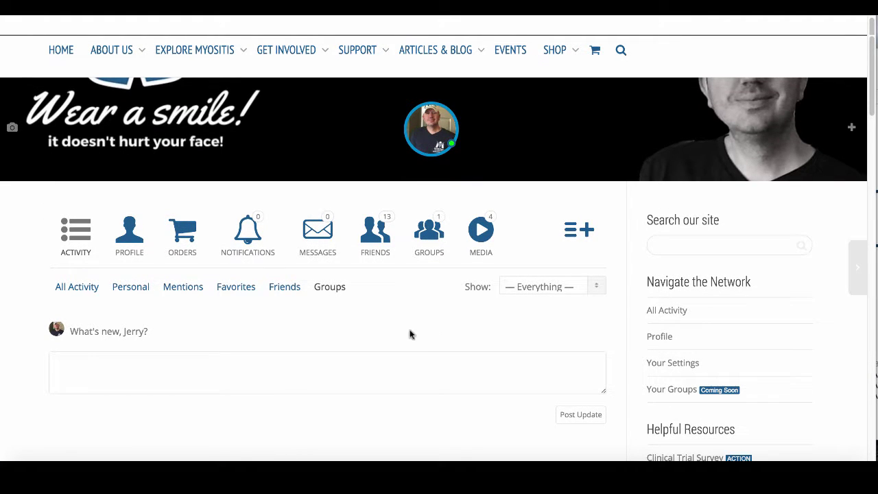
scroll(35, 280, "down", 6)
scroll(24, 274, "up", 2)
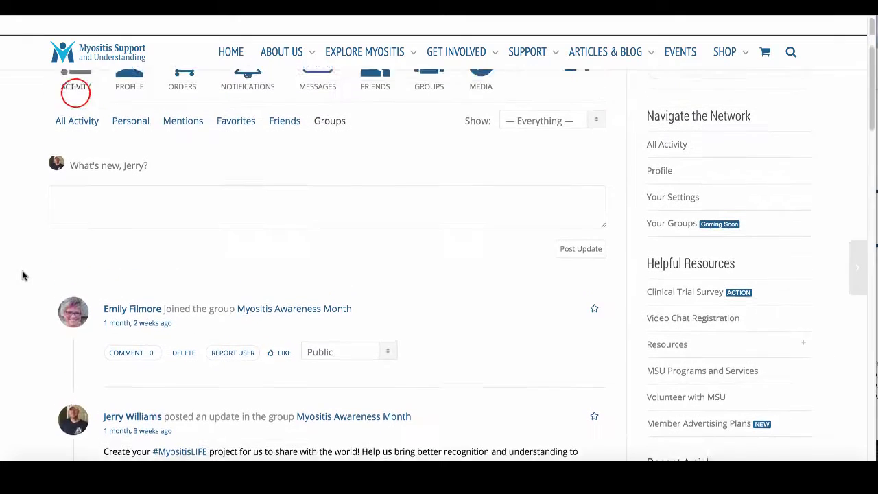
left_click(74, 93)
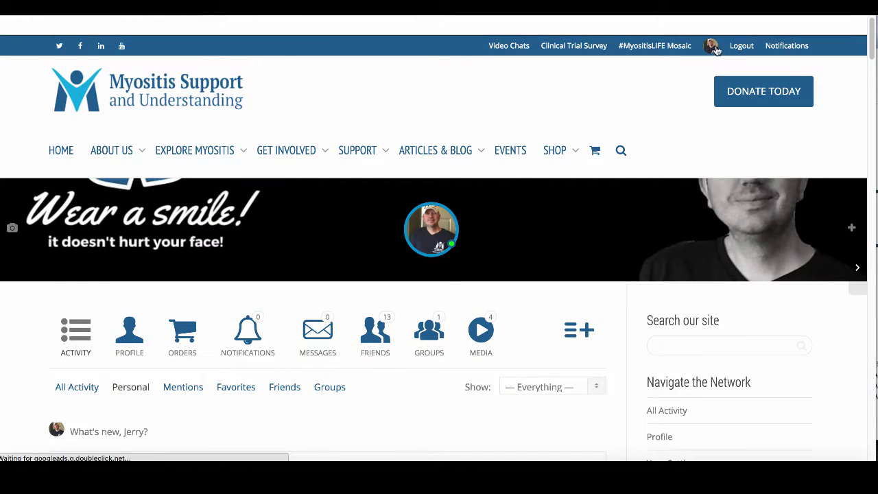
mouse_move(232, 127)
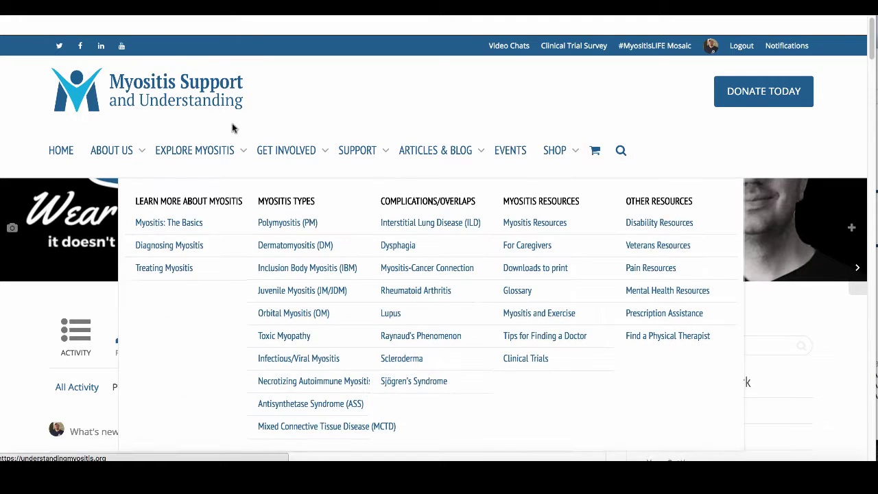
scroll(39, 227, "down", 5)
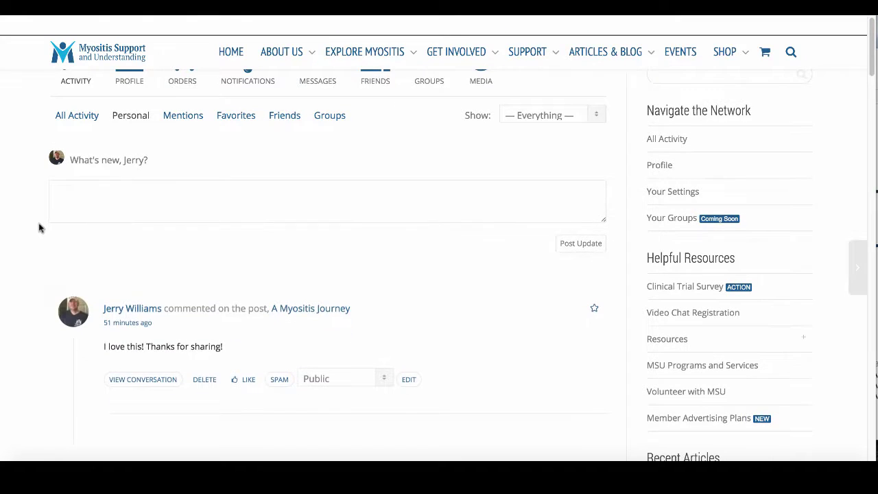
left_click(77, 116)
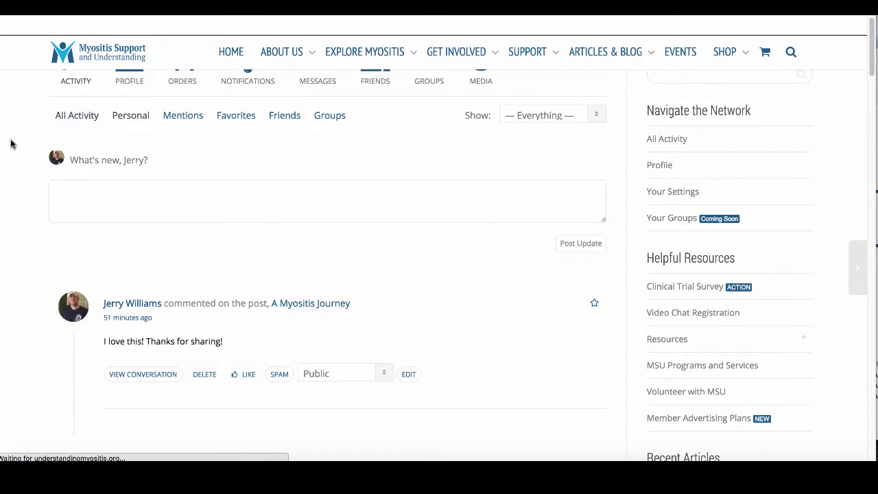
scroll(23, 167, "down", 4)
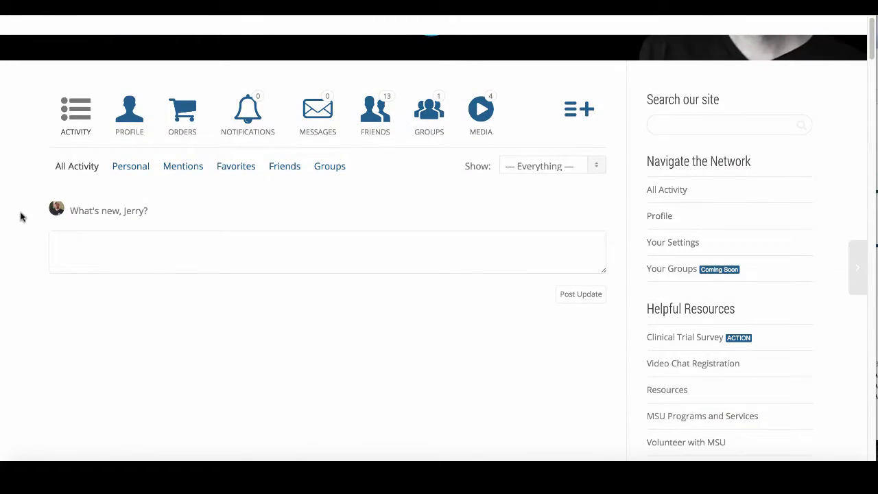
scroll(20, 217, "down", 3)
scroll(20, 217, "up", 6)
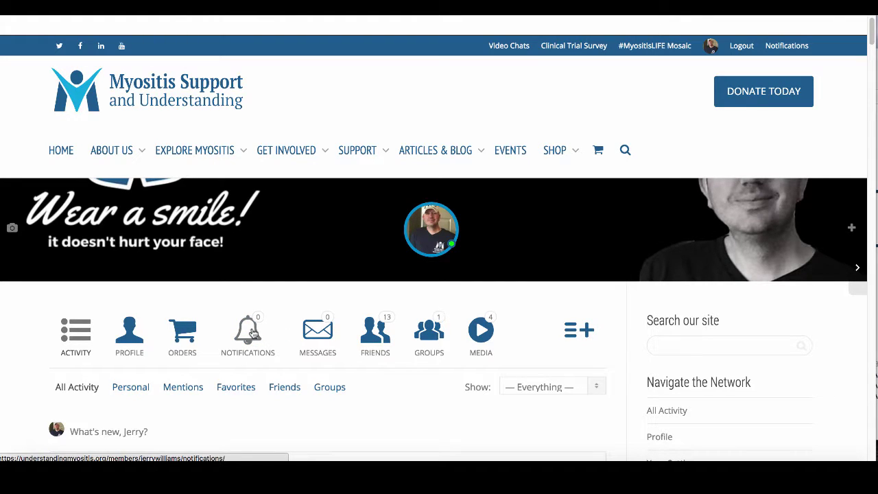
mouse_move(788, 50)
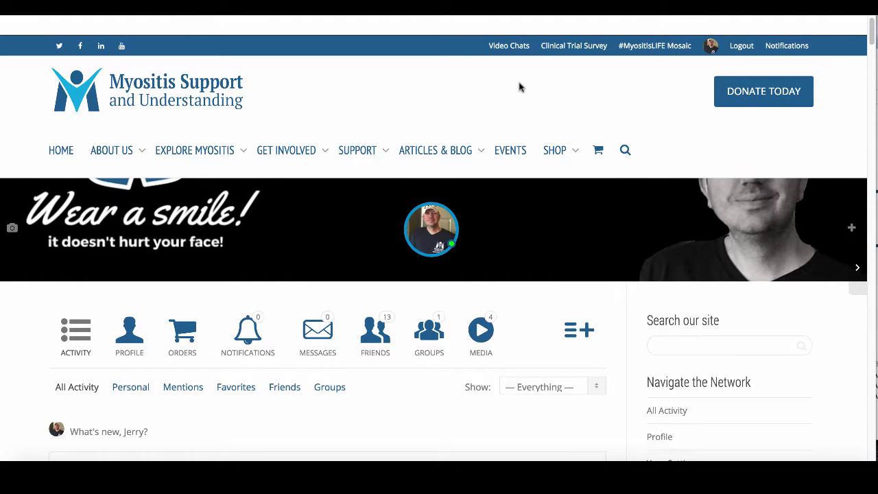
- Open the Messages inbox and scroll through its five received messages
left_click(308, 341)
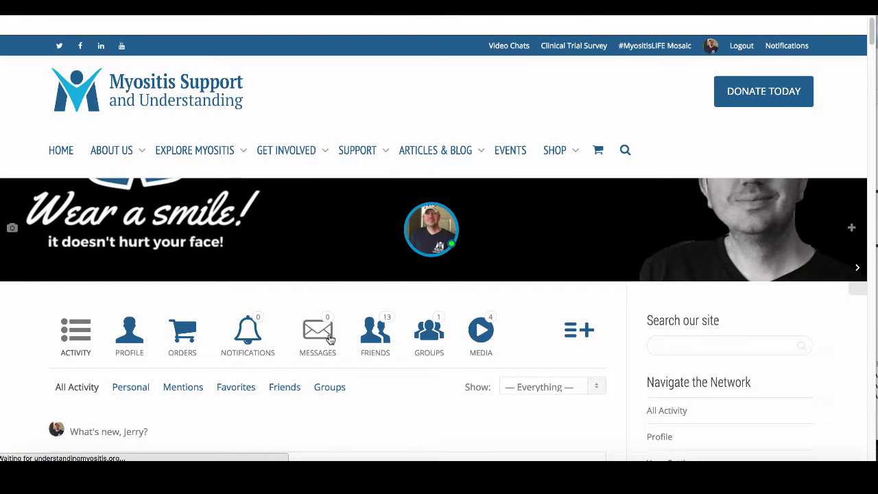
scroll(20, 334, "down", 2)
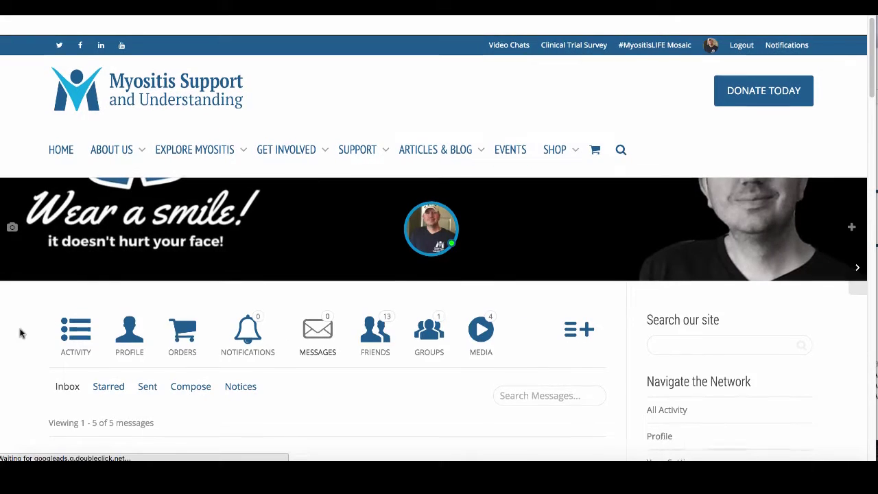
scroll(20, 333, "down", 4)
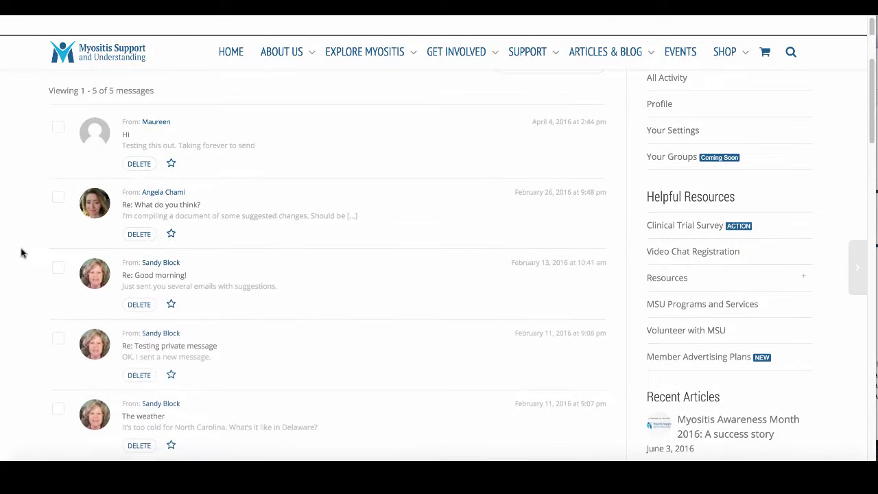
scroll(22, 253, "down", 2)
scroll(22, 252, "up", 7)
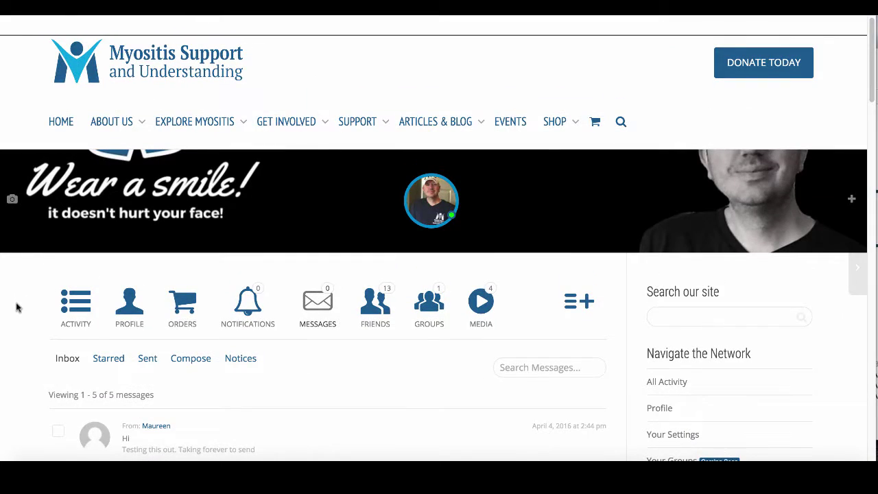
scroll(12, 343, "down", 1)
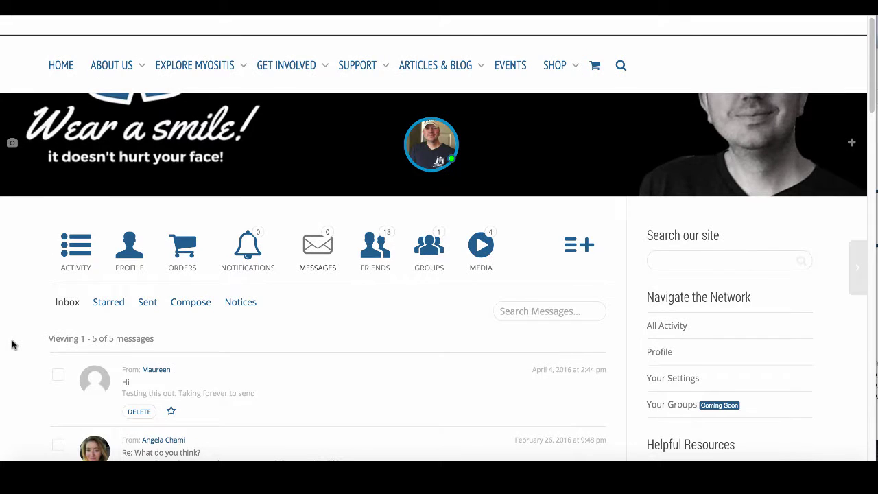
scroll(12, 344, "down", 1)
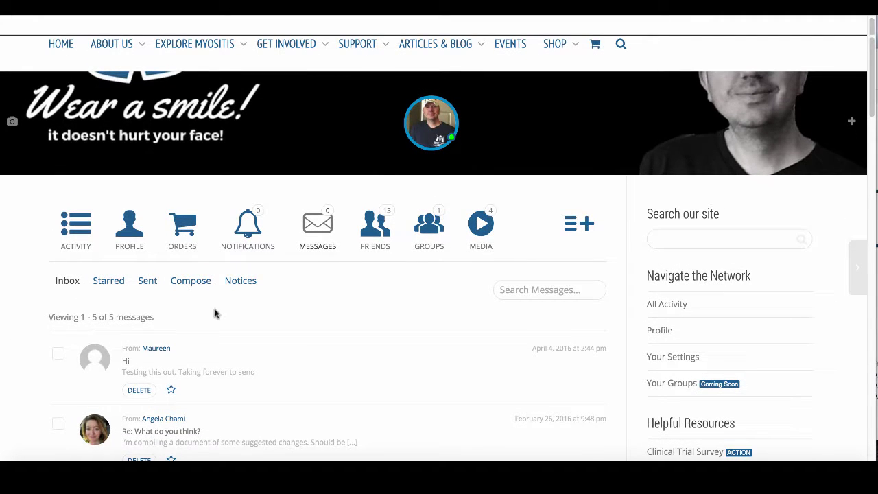
scroll(30, 326, "down", 8)
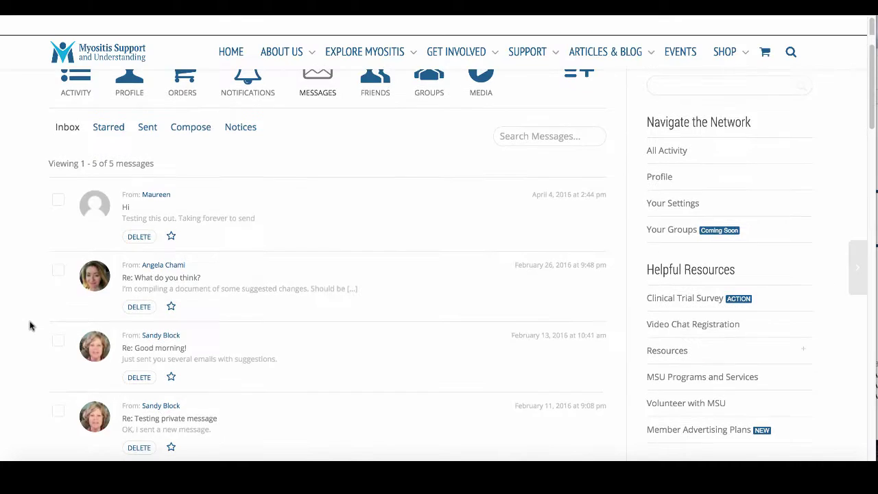
scroll(30, 326, "up", 8)
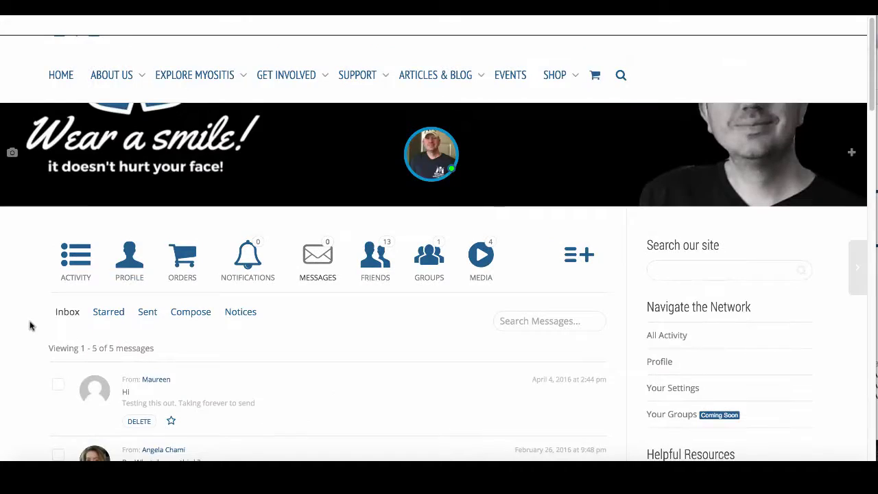
scroll(29, 324, "down", 1)
scroll(30, 326, "down", 3)
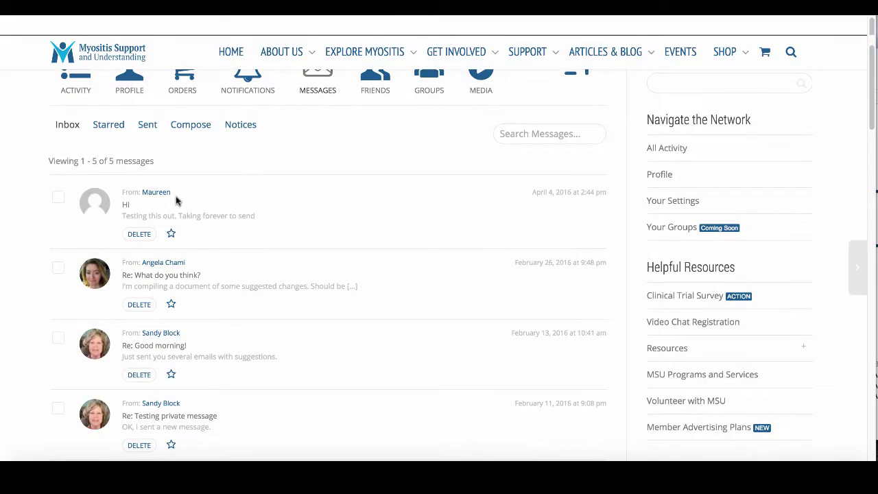
scroll(176, 200, "up", 3)
left_click(191, 283)
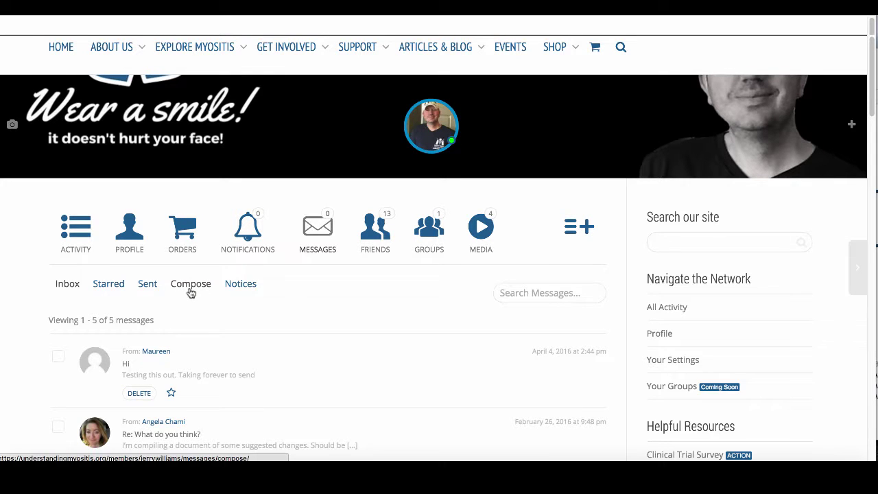
- Type the friend's name in Send To and pick them from the suggestions
scroll(32, 321, "down", 1)
scroll(32, 322, "down", 1)
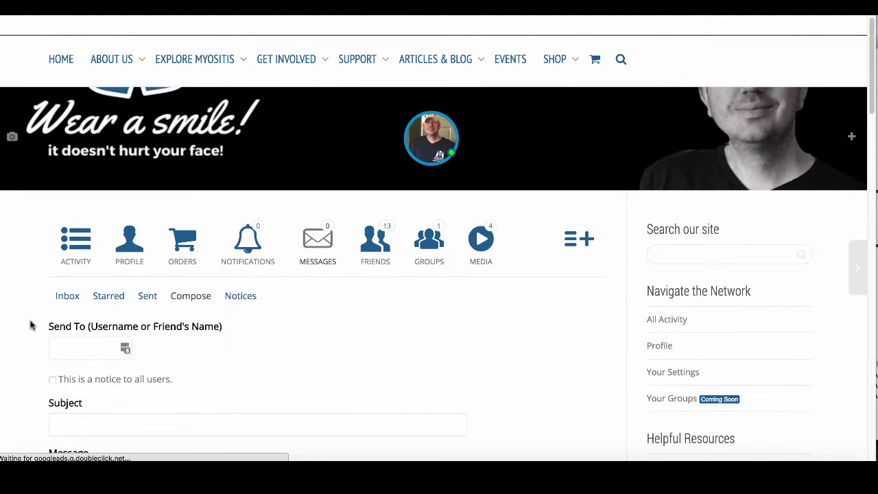
scroll(57, 334, "down", 2)
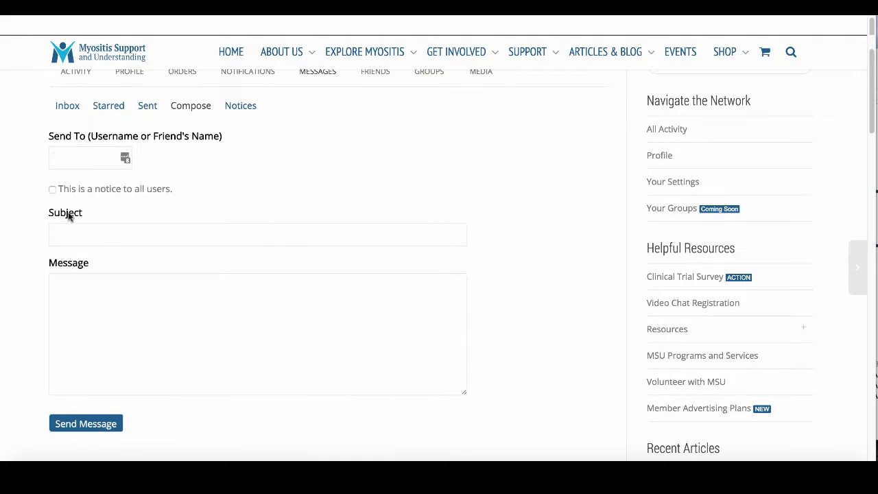
type("ang")
type("ela")
key("BackSpace")
key("BackSpace")
key("BackSpace")
key("BackSpace")
key("BackSpace")
key("BackSpace")
type("angle")
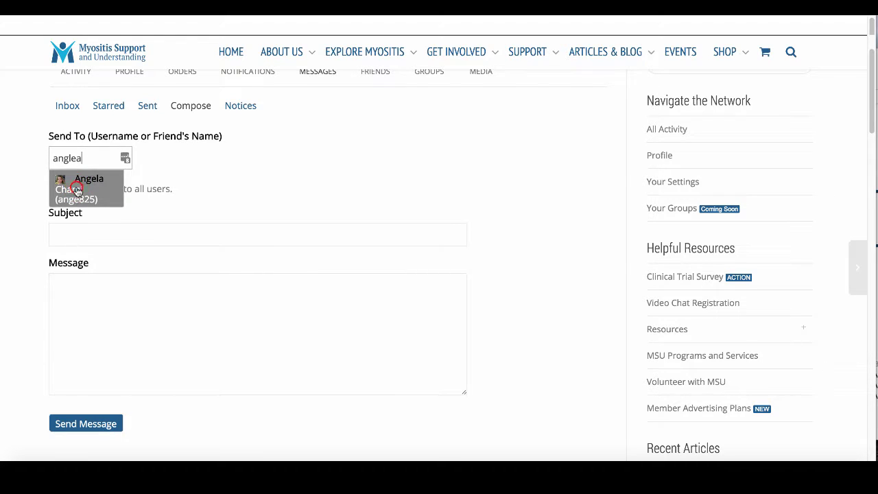
left_click(76, 186)
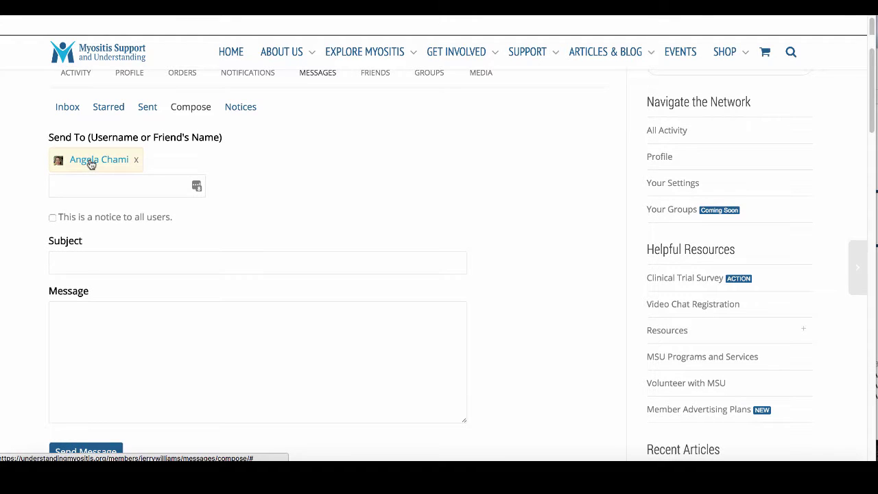
- Remove the recipient and toggle the notice-to-all-users option on and back off
scroll(94, 165, "down", 1)
left_click(285, 174)
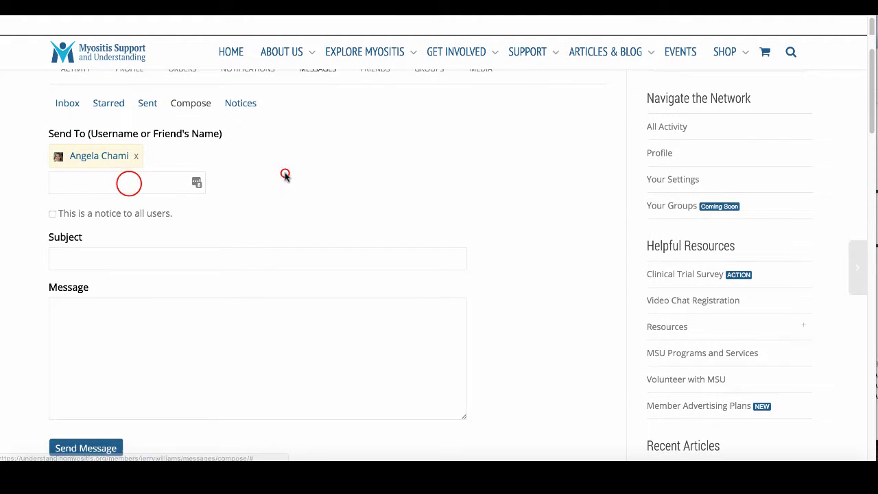
left_click(129, 183)
left_click(136, 156)
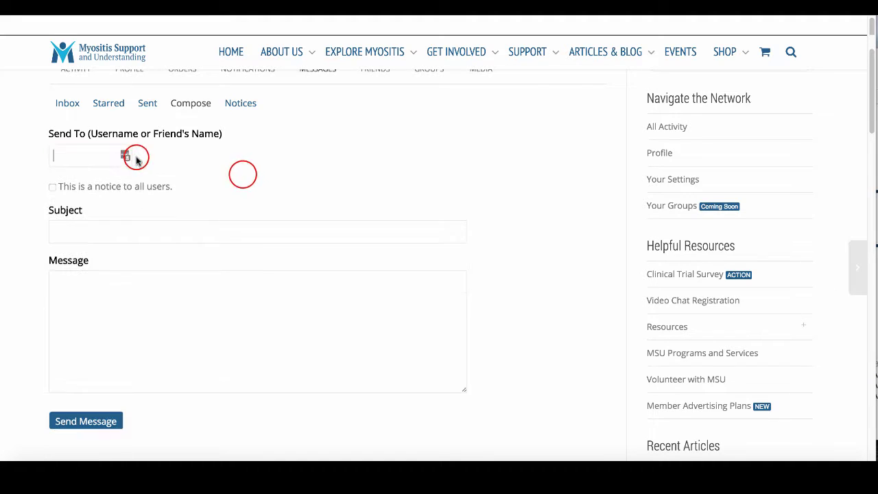
left_click(243, 175)
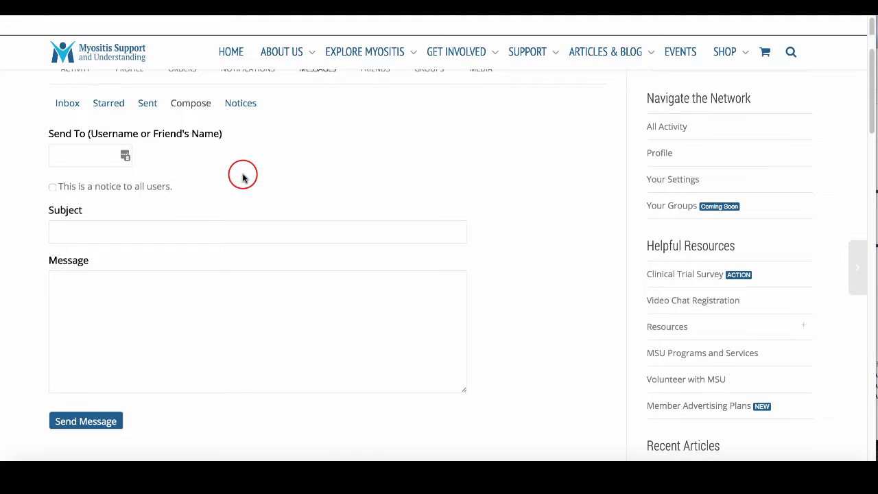
left_click(52, 187)
left_click(52, 187)
- Re-add the friend as recipient and move on to the Subject field
left_click(55, 159)
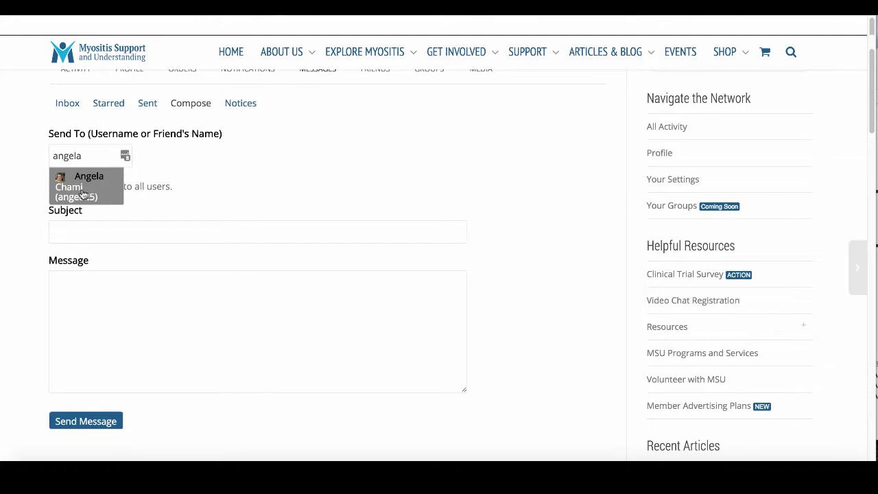
left_click(82, 193)
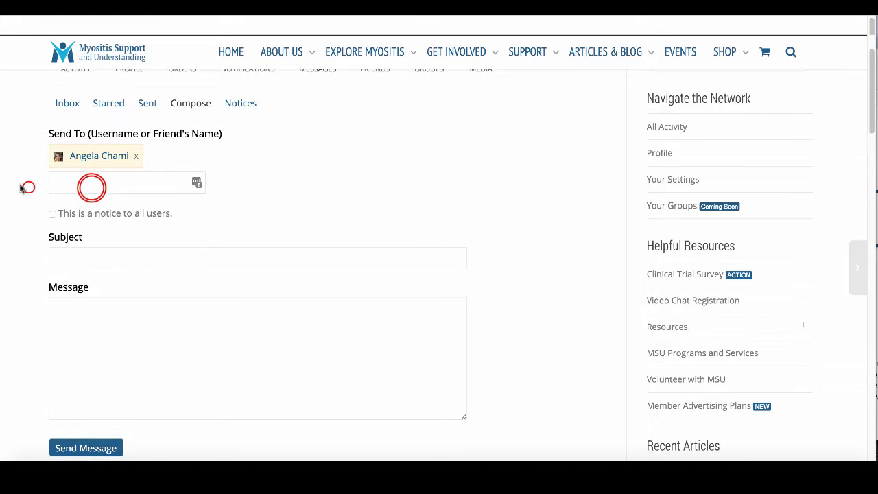
left_click(291, 232)
left_click(94, 262)
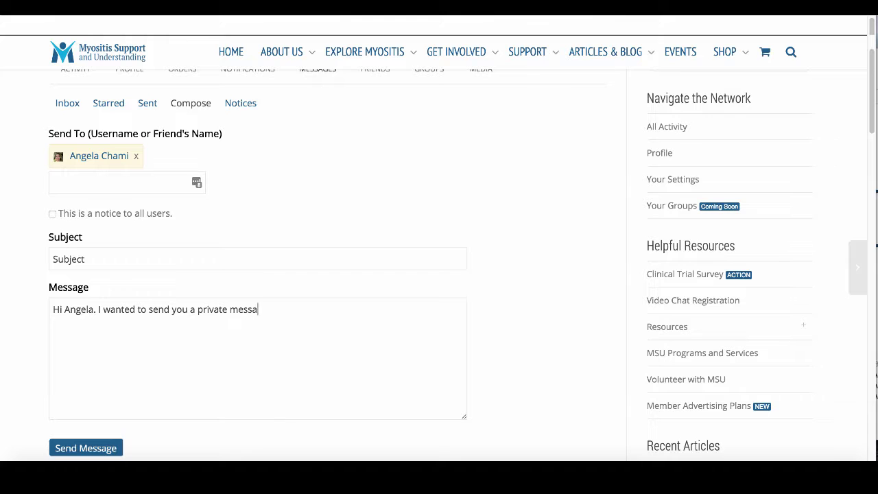
scroll(173, 240, "down", 2)
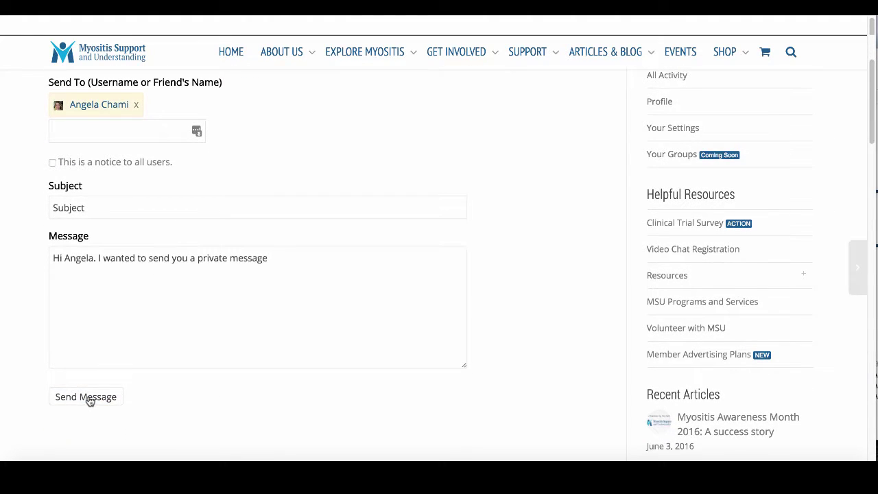
scroll(355, 231, "up", 2)
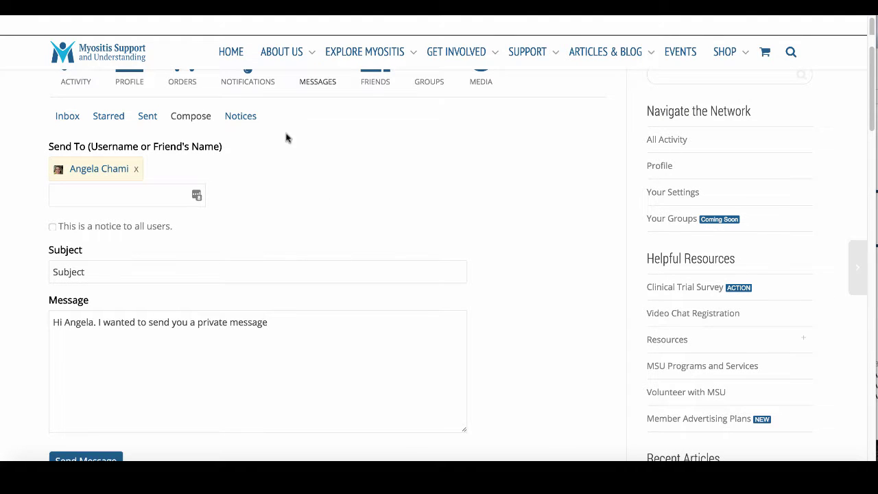
- Show the Sent messages list and scroll through it
left_click(147, 118)
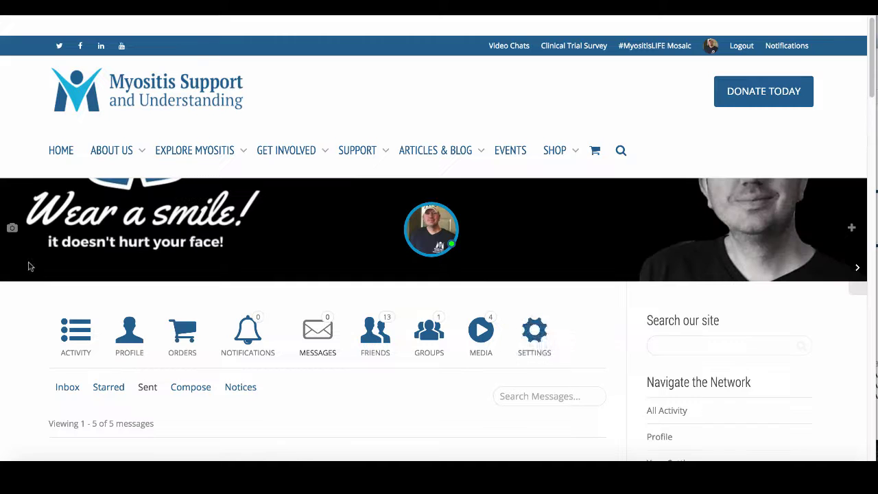
scroll(31, 268, "down", 5)
scroll(31, 260, "down", 4)
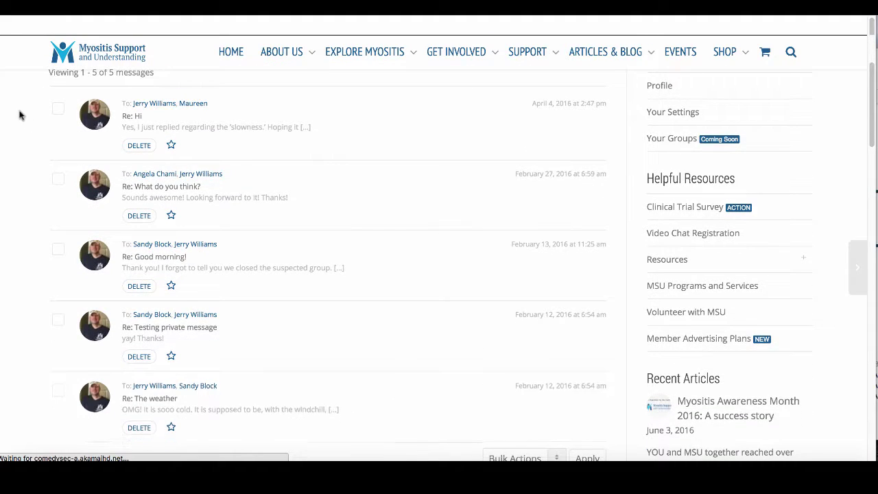
scroll(30, 160, "up", 10)
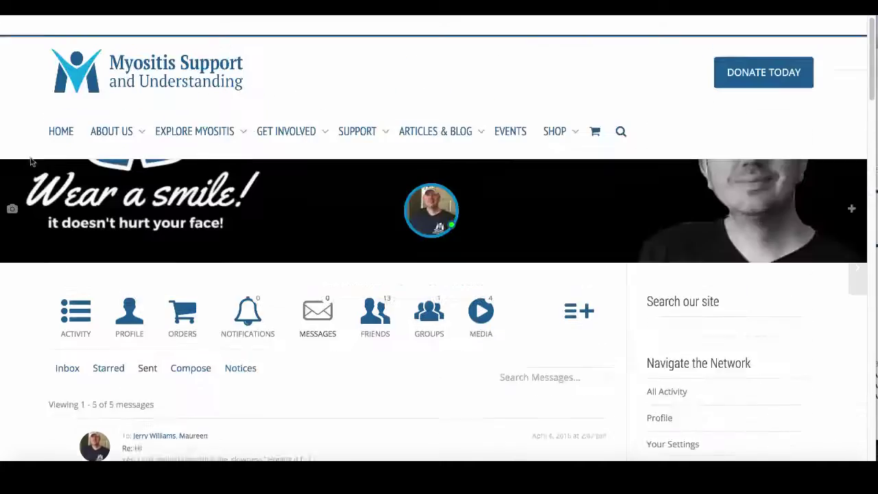
scroll(30, 160, "down", 2)
- Open the Notices page, which reports that no notices were found
left_click(242, 310)
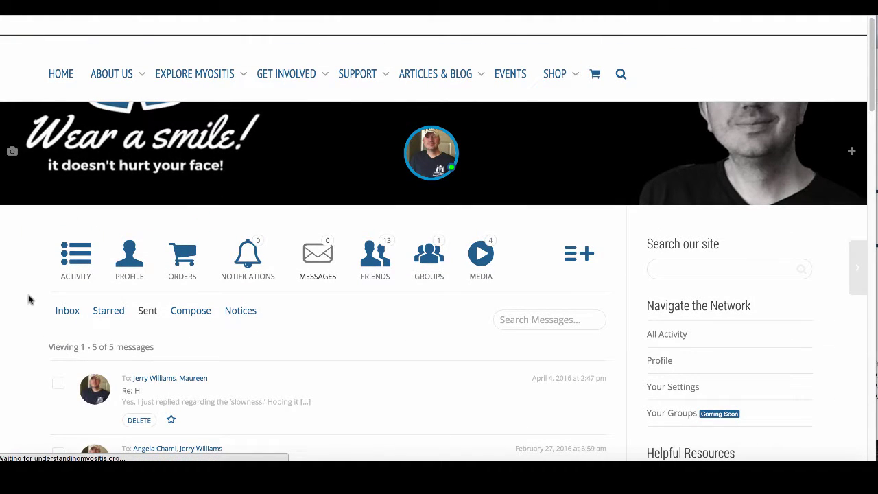
scroll(36, 317, "down", 5)
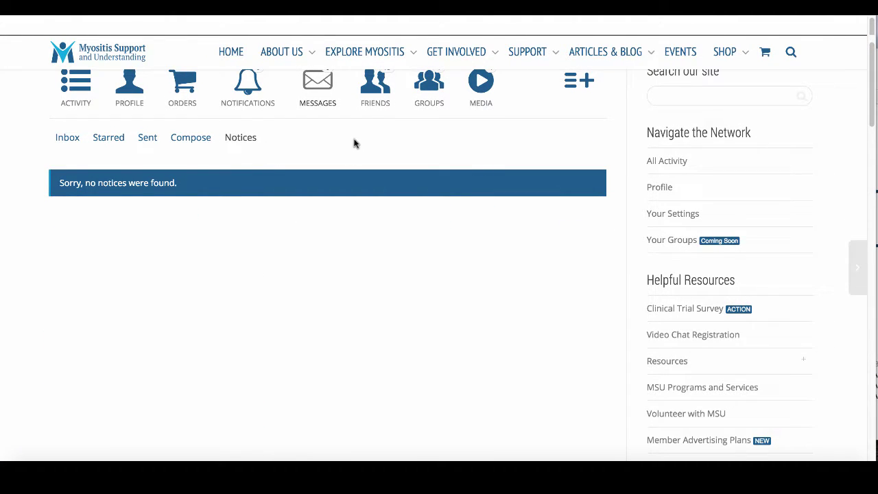
scroll(356, 170, "up", 3)
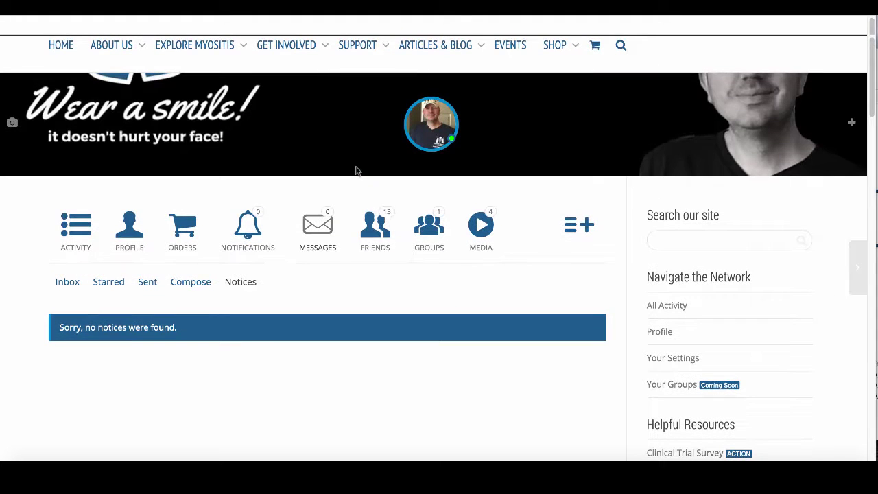
left_click(375, 237)
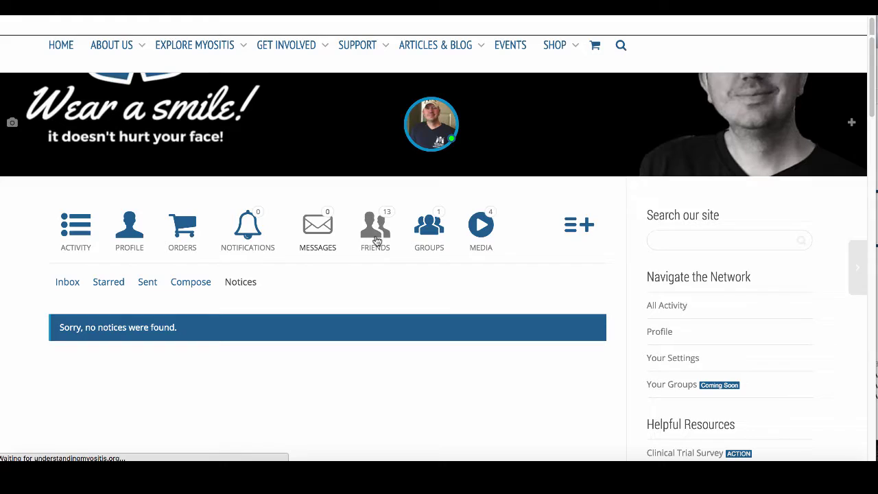
scroll(36, 289, "down", 2)
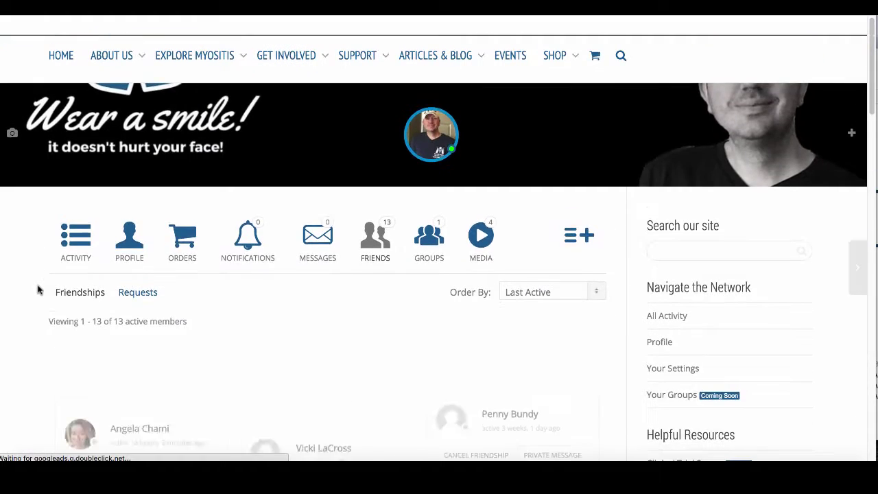
scroll(37, 288, "down", 4)
scroll(35, 290, "up", 3)
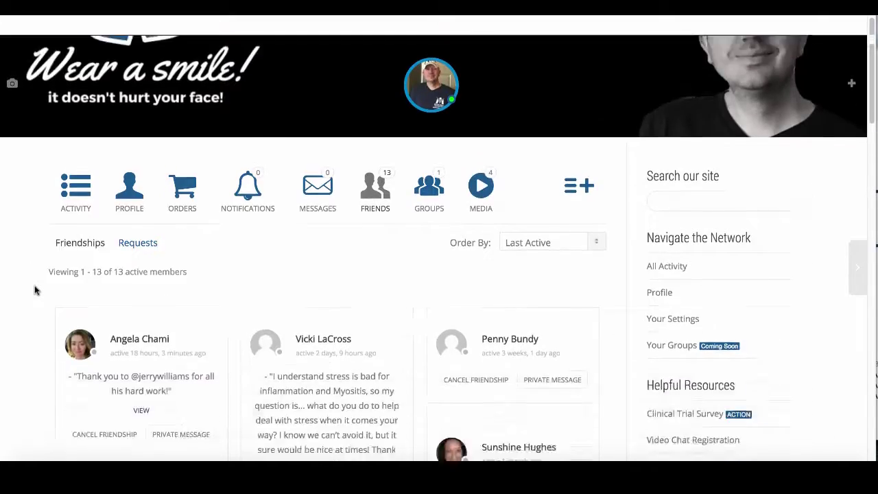
scroll(35, 290, "down", 10)
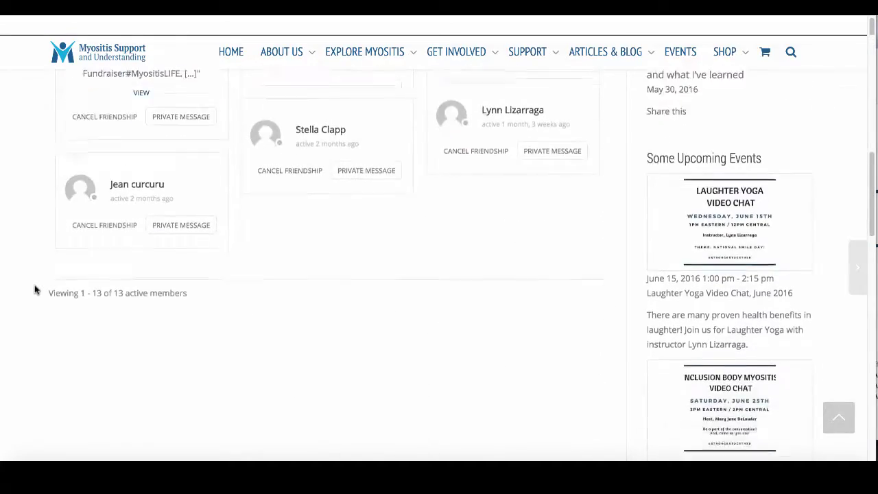
scroll(35, 290, "up", 8)
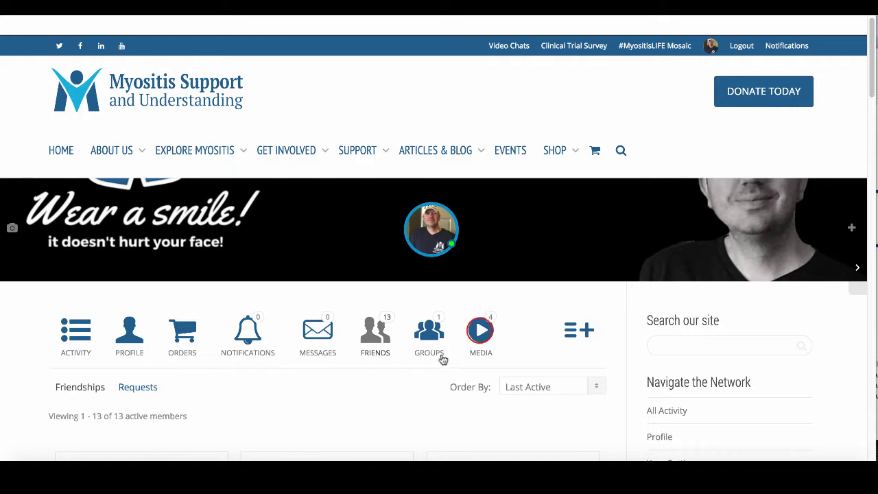
- Open the member's Media gallery and scroll through it
left_click(481, 334)
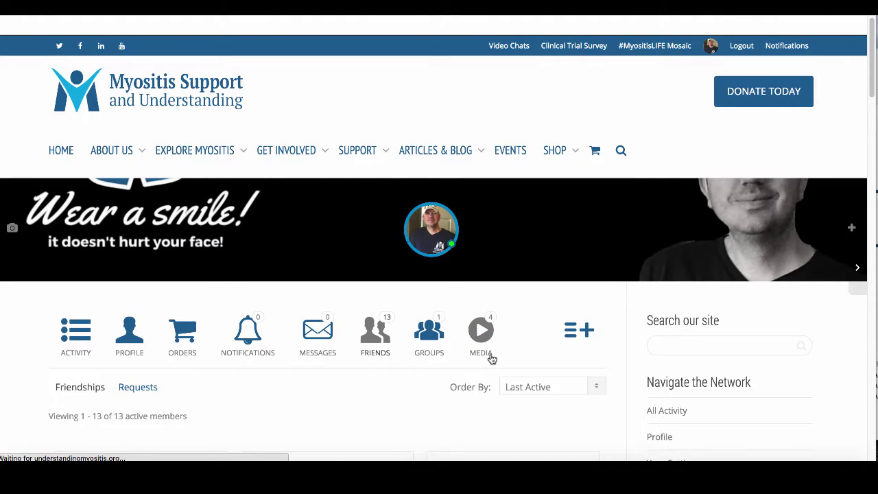
scroll(49, 350, "down", 4)
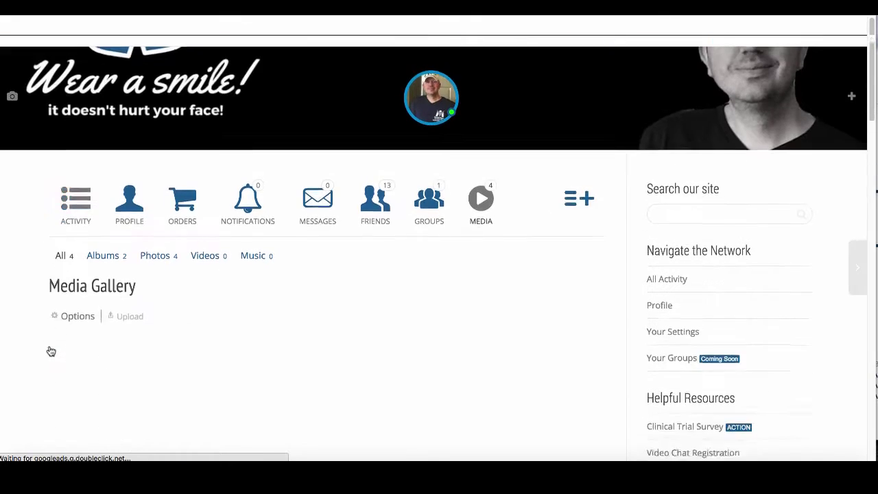
scroll(22, 294, "down", 1)
scroll(21, 294, "up", 1)
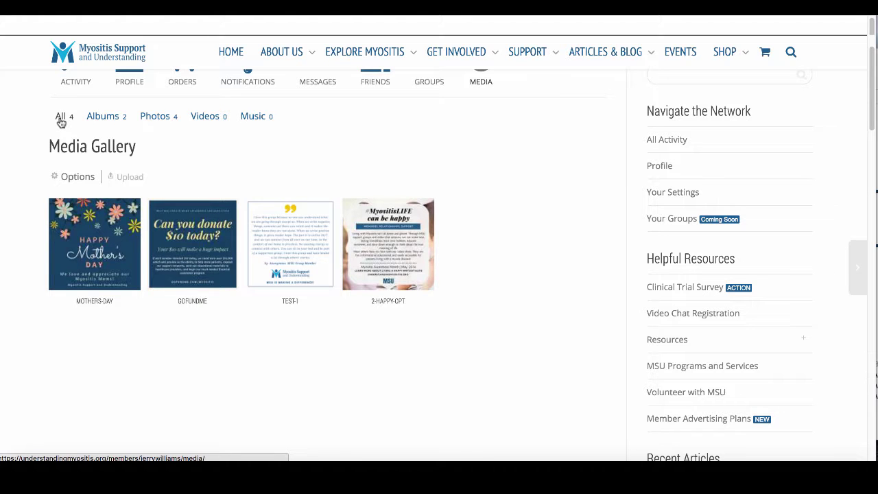
- Browse the Albums list, then show All Photos with its four photos
left_click(109, 120)
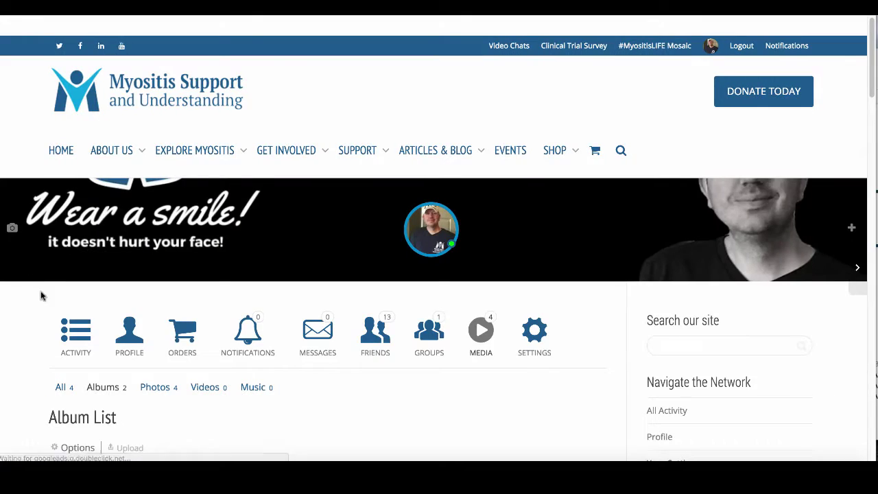
scroll(39, 294, "down", 5)
scroll(36, 296, "up", 2)
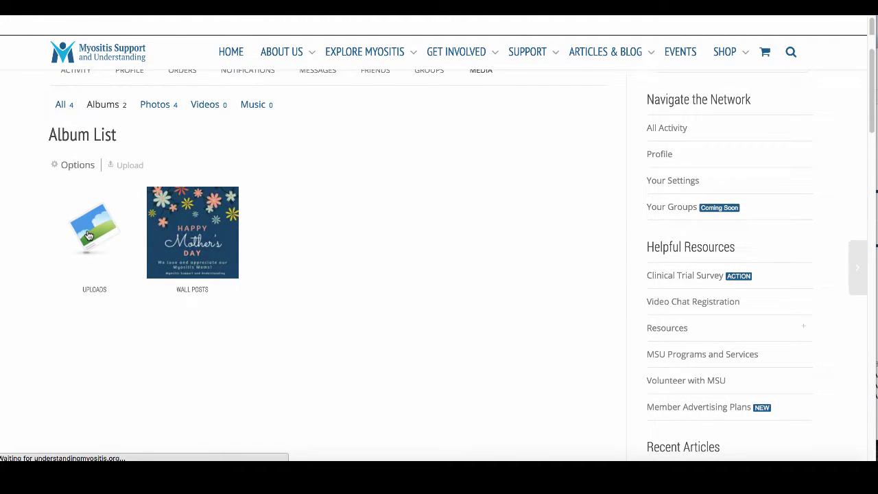
scroll(39, 304, "down", 4)
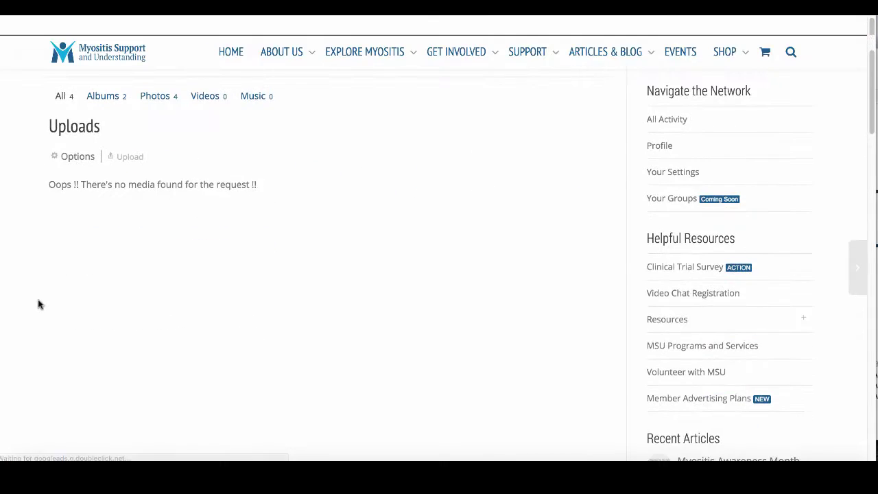
scroll(38, 305, "up", 3)
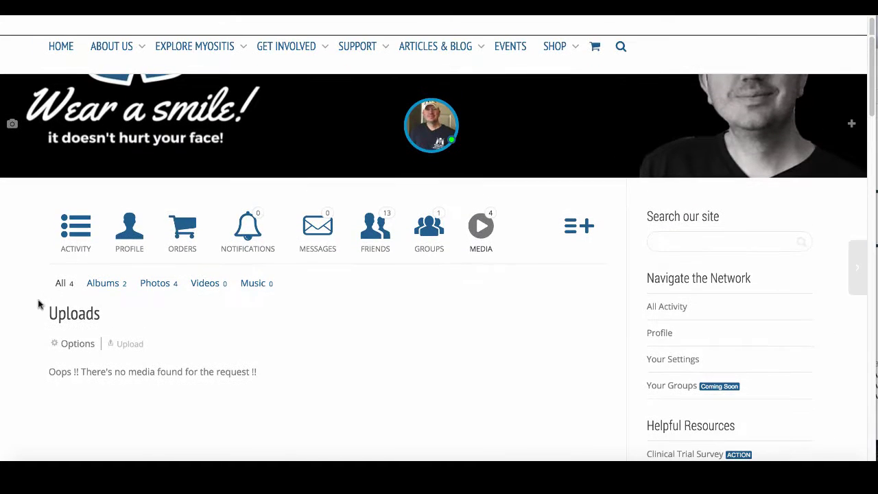
left_click(155, 286)
left_click(159, 285)
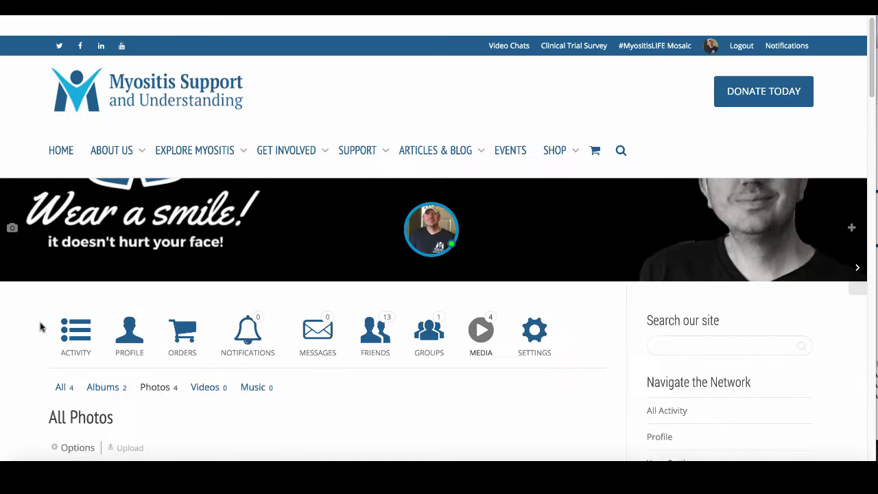
scroll(40, 327, "down", 5)
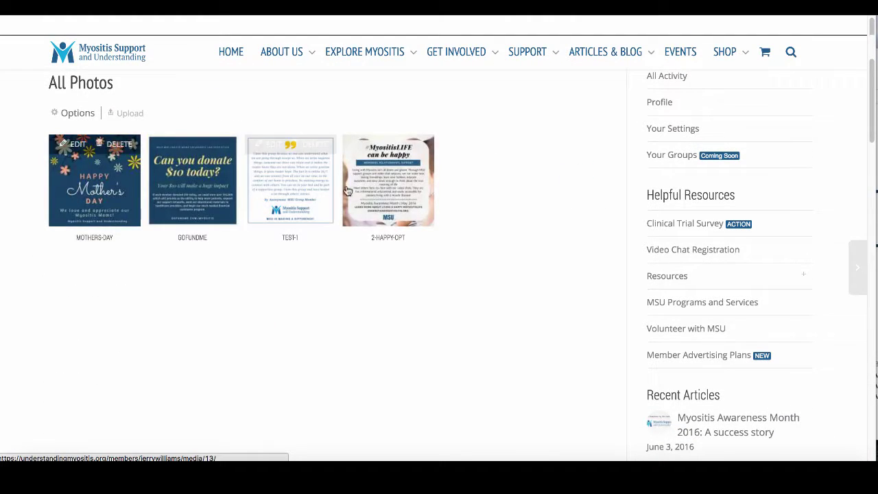
- Open the 2-happy-opt photo's edit details and check its title, privacy and description
left_click(365, 143)
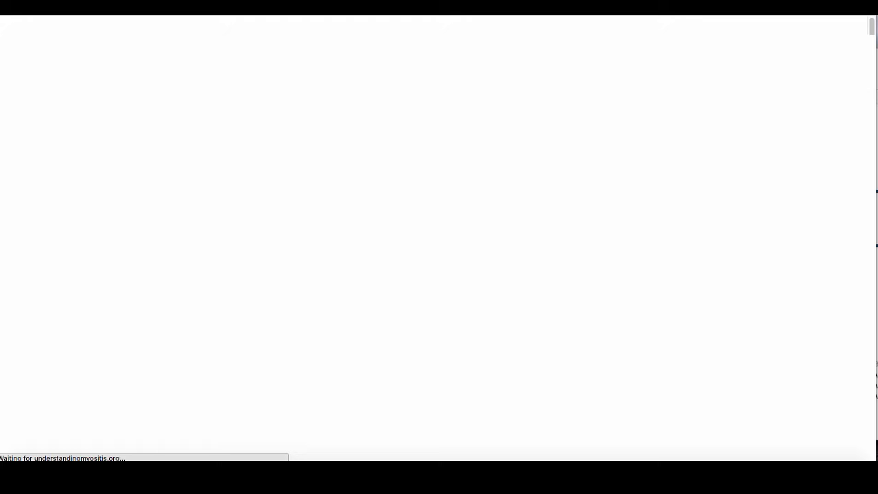
scroll(290, 117, "down", 3)
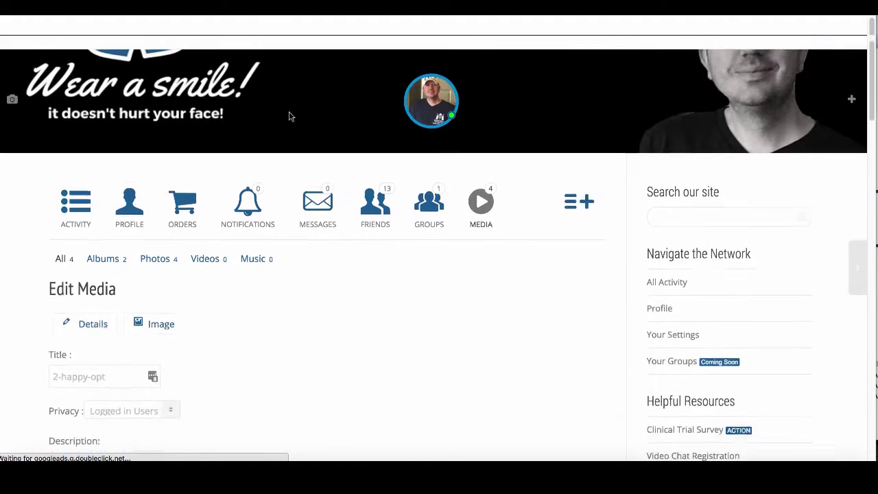
scroll(272, 235, "down", 4)
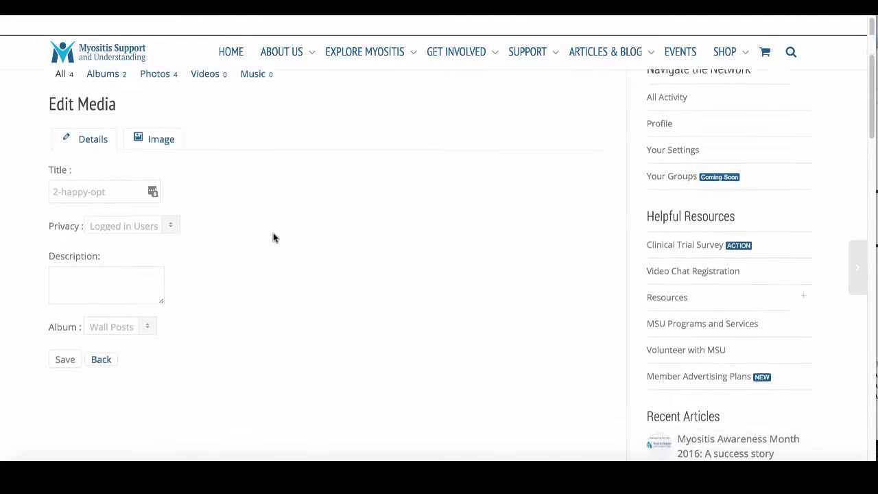
left_click(80, 191)
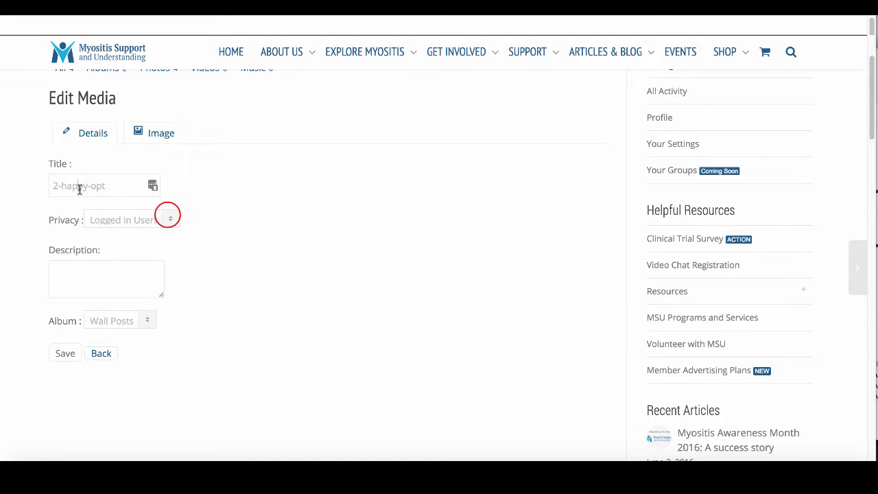
left_click(167, 218)
left_click(263, 233)
left_click(102, 284)
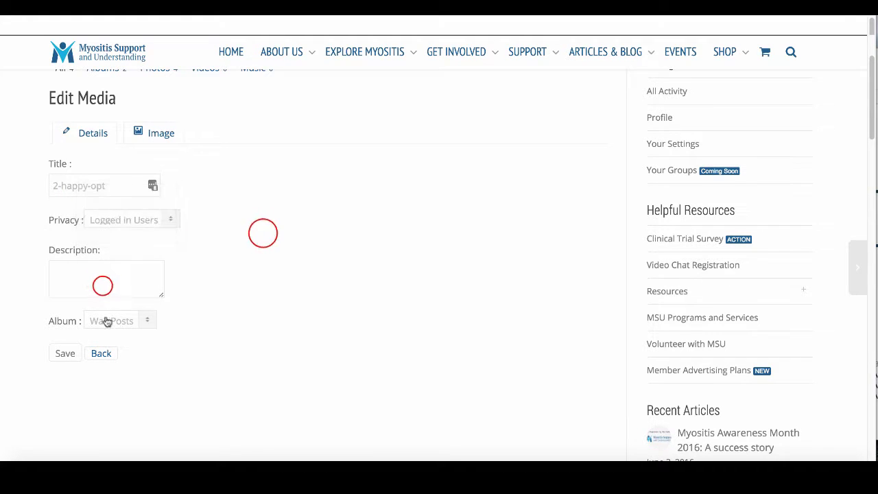
- Move the photo to the Uploads album, then back to Wall Posts
left_click(149, 321)
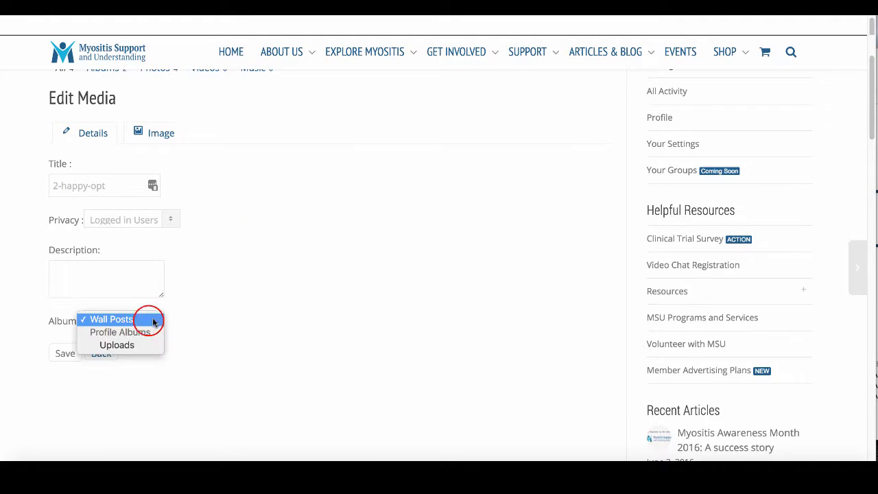
left_click(117, 318)
left_click(133, 345)
left_click(135, 323)
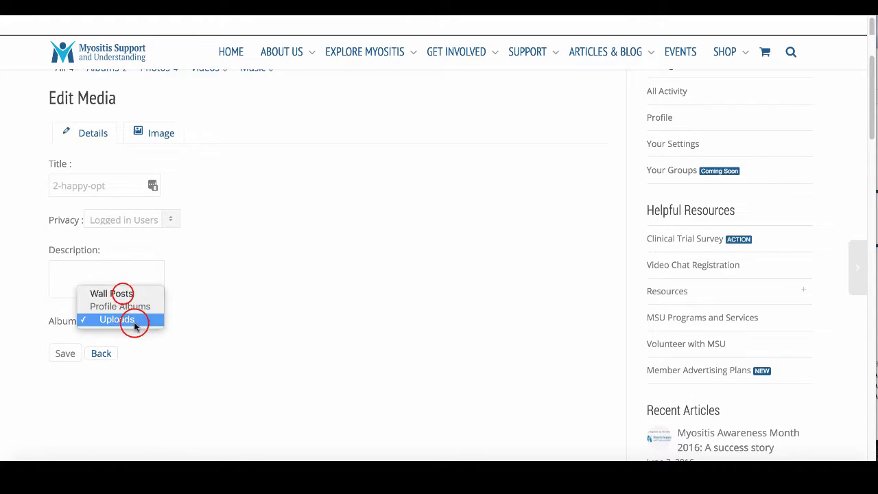
left_click(118, 294)
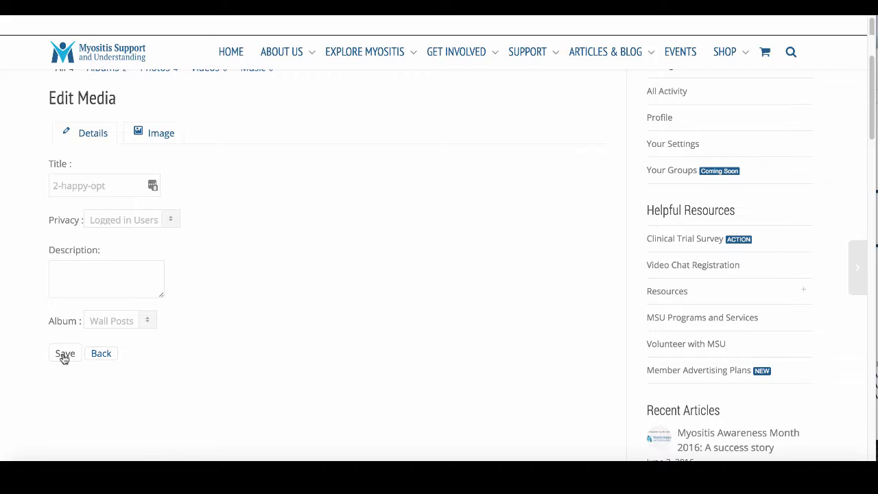
left_click(164, 132)
left_click(93, 134)
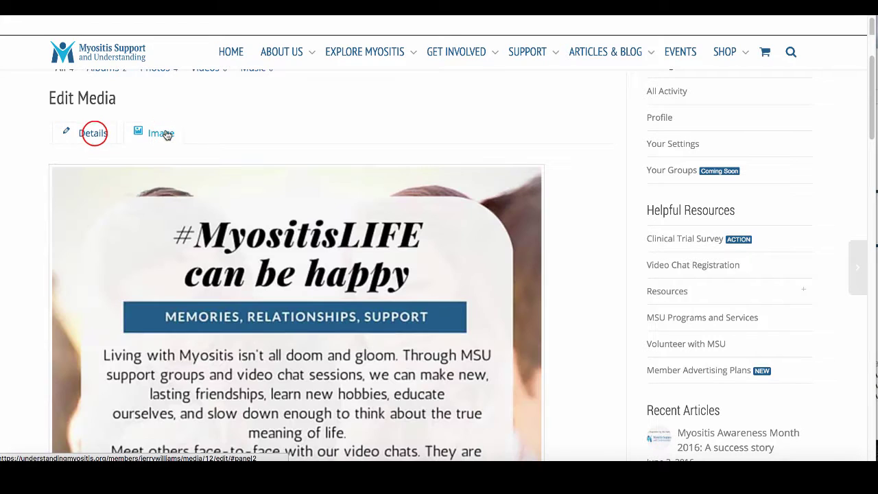
left_click(157, 135)
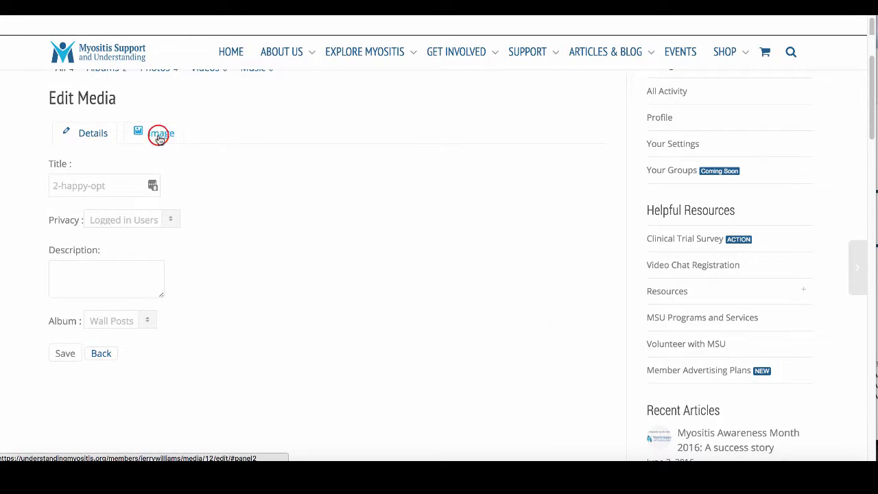
scroll(225, 280, "down", 5)
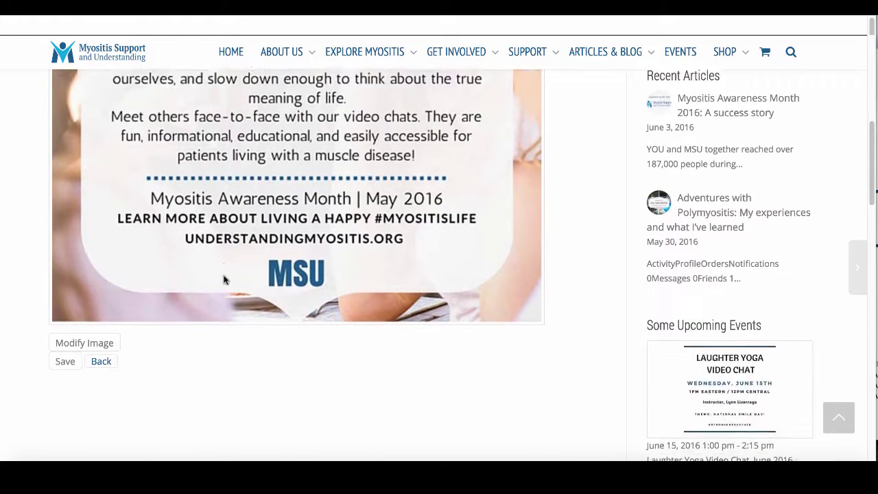
left_click(91, 297)
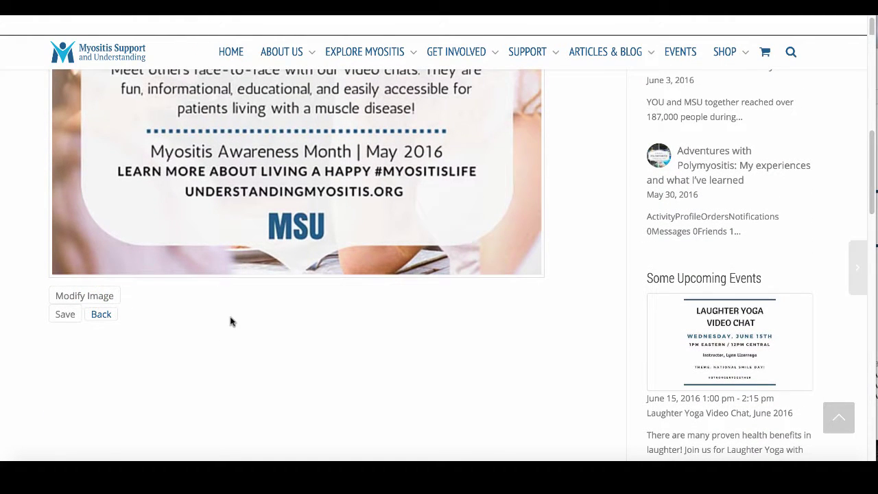
scroll(231, 321, "up", 5)
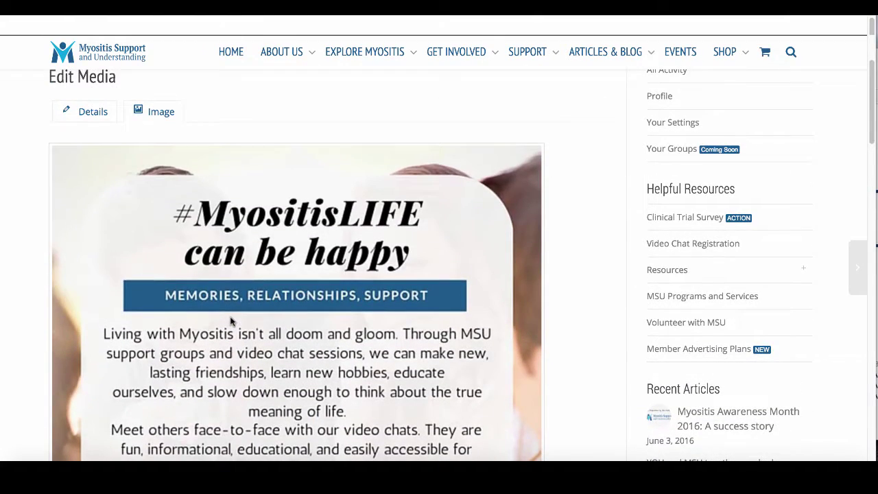
scroll(230, 322, "down", 5)
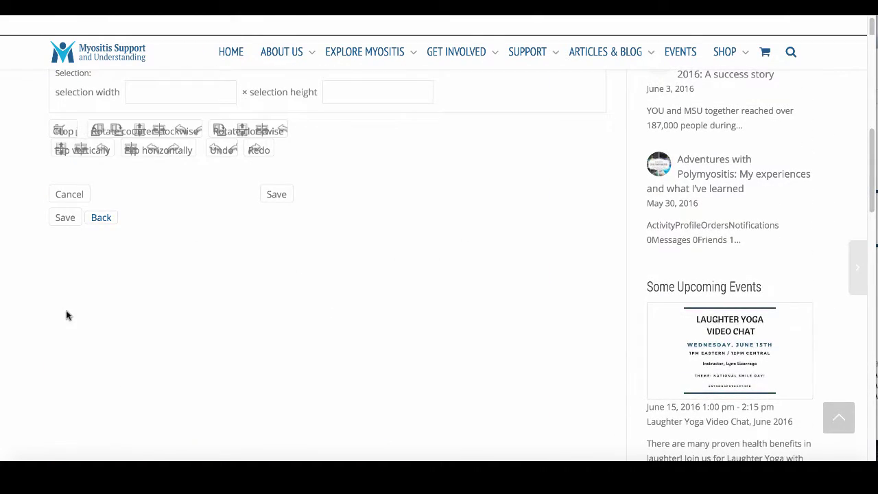
scroll(28, 225, "up", 3)
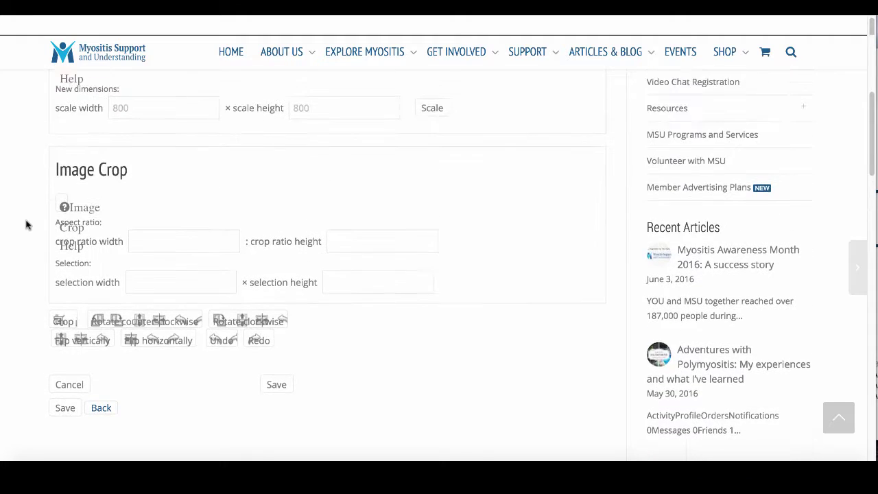
scroll(27, 225, "up", 3)
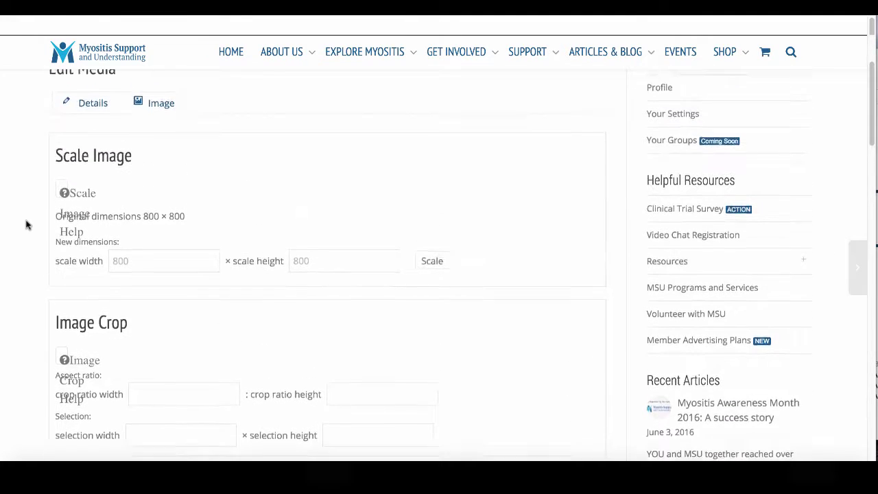
scroll(28, 225, "down", 1)
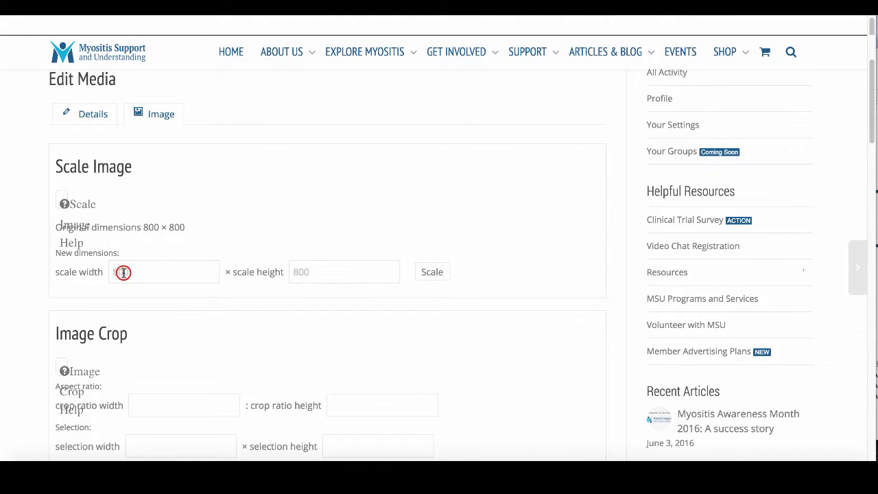
scroll(278, 274, "down", 5)
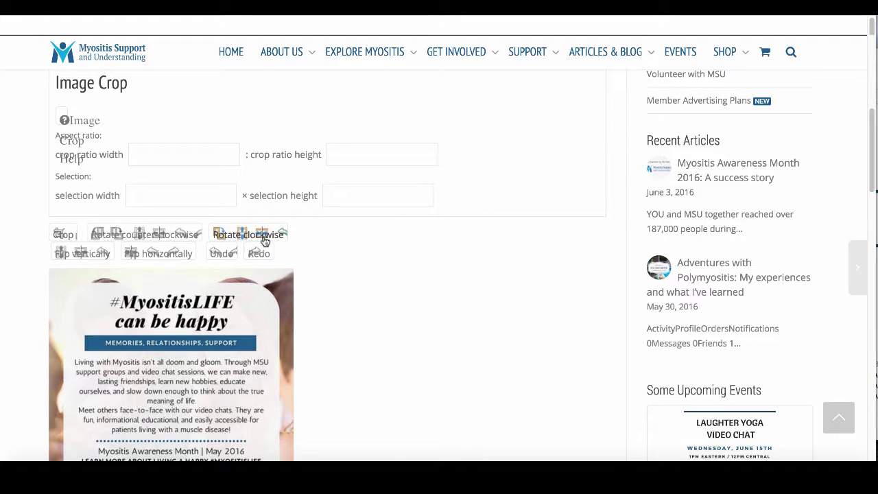
scroll(69, 256, "down", 3)
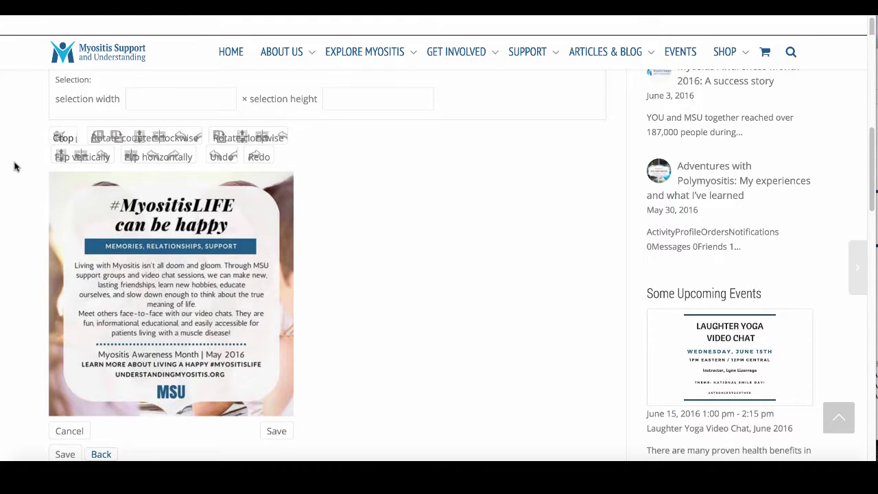
scroll(18, 168, "down", 1)
scroll(69, 181, "up", 2)
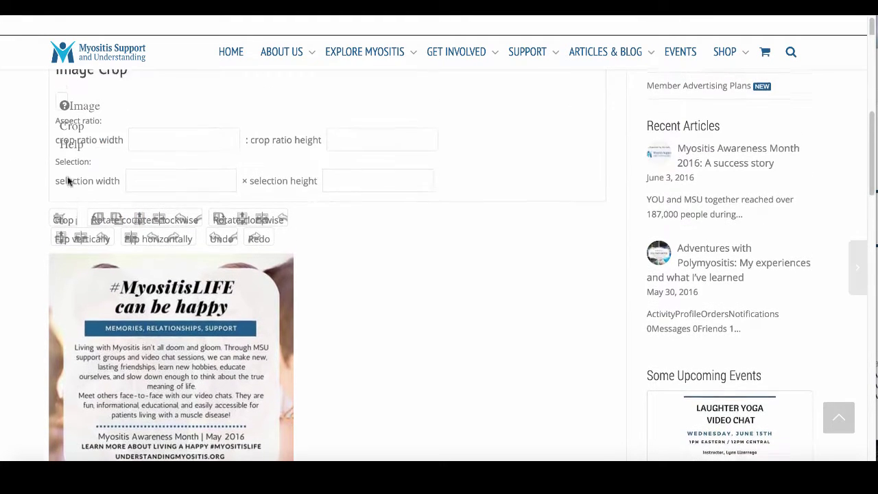
scroll(32, 190, "down", 3)
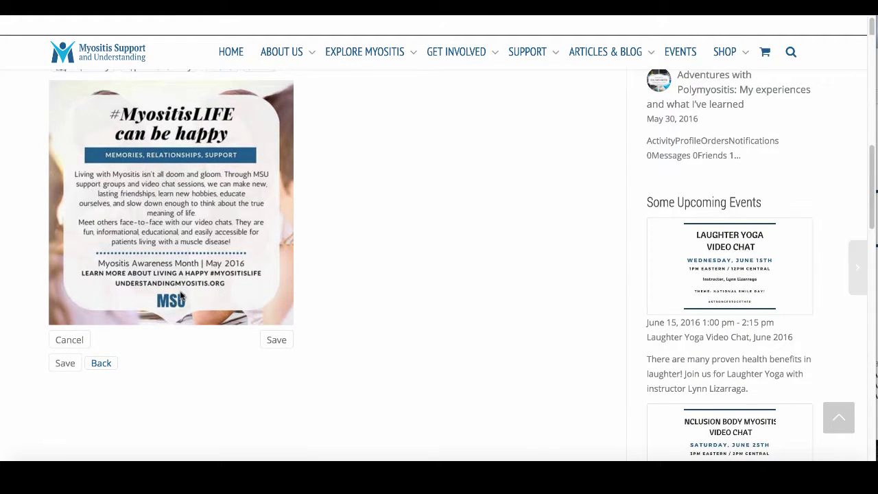
scroll(180, 296, "up", 4)
scroll(181, 298, "down", 4)
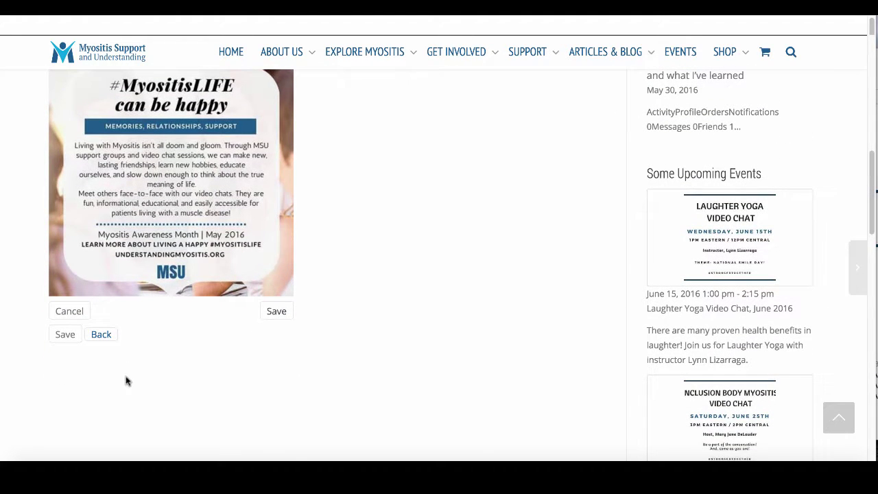
scroll(152, 343, "up", 8)
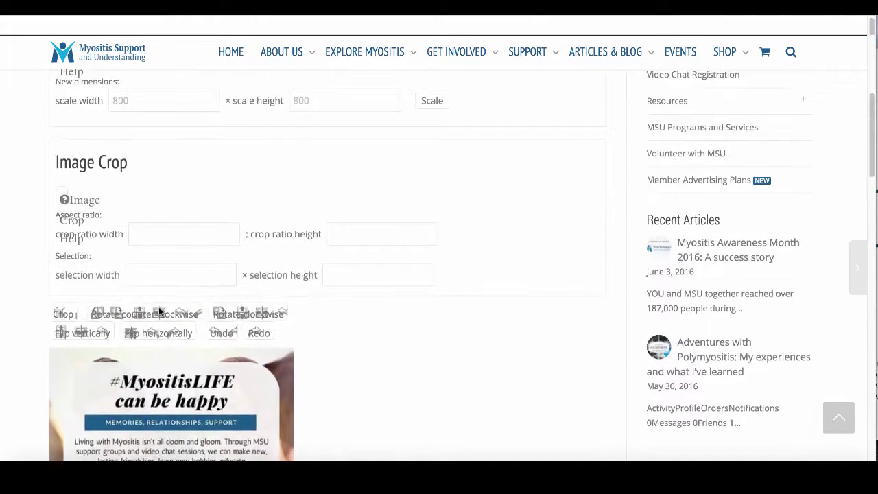
scroll(136, 162, "up", 5)
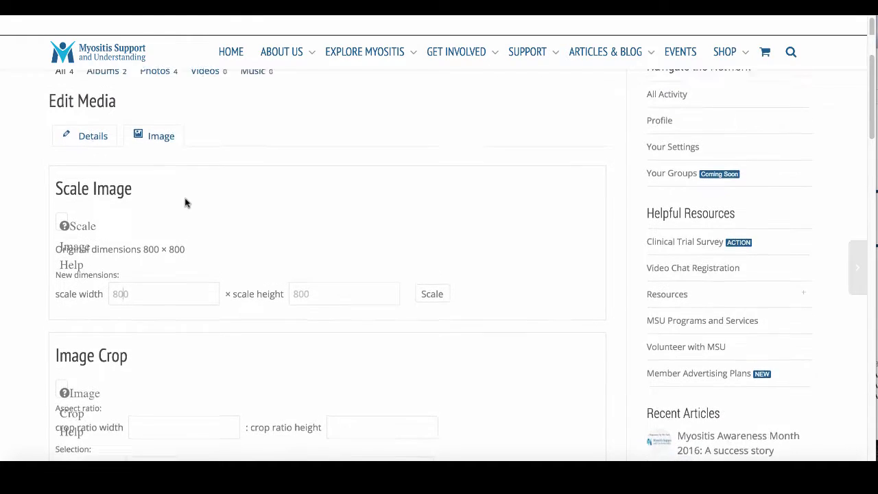
scroll(229, 220, "down", 3)
scroll(226, 196, "up", 1)
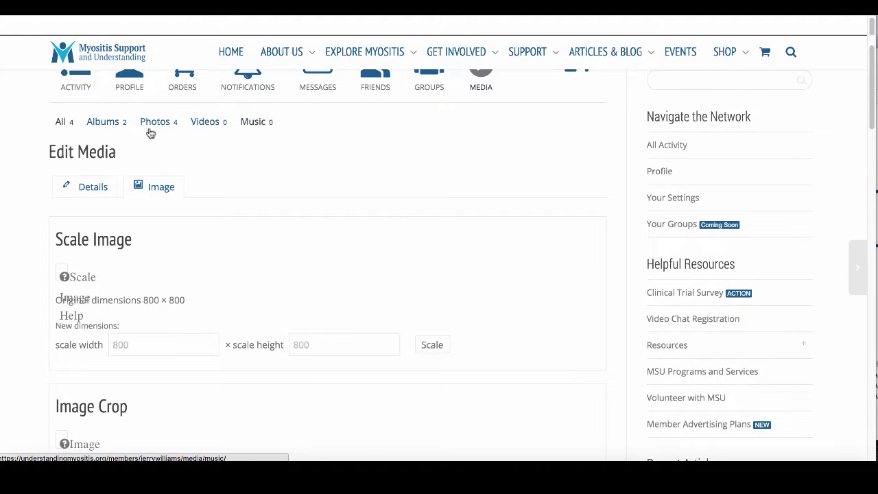
scroll(52, 139, "up", 3)
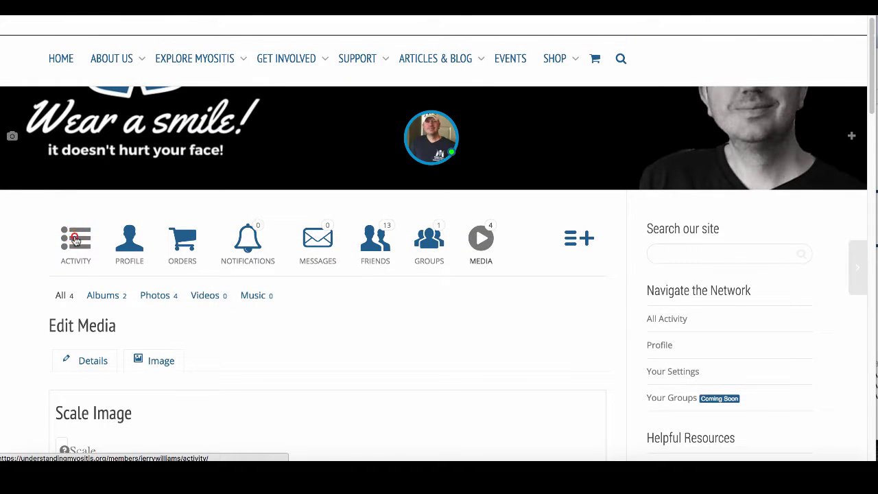
- Open the member Activity feed and place the cursor in the What's new update box
left_click(77, 240)
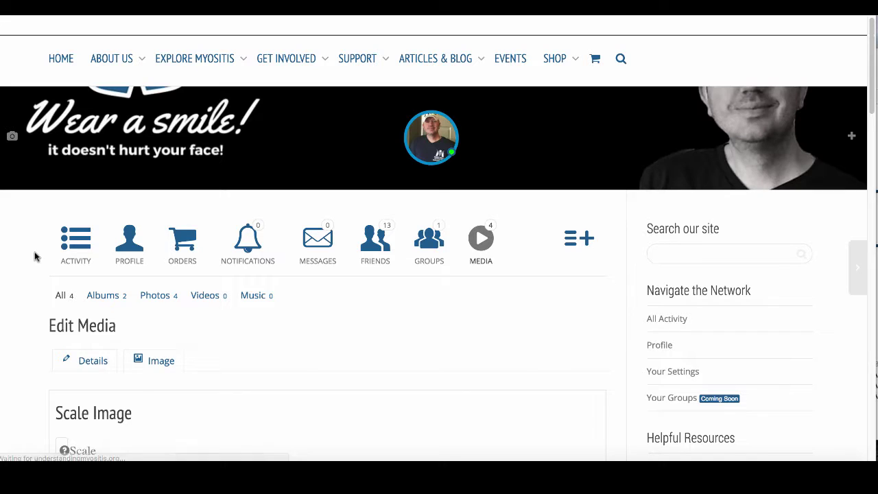
scroll(44, 302, "down", 3)
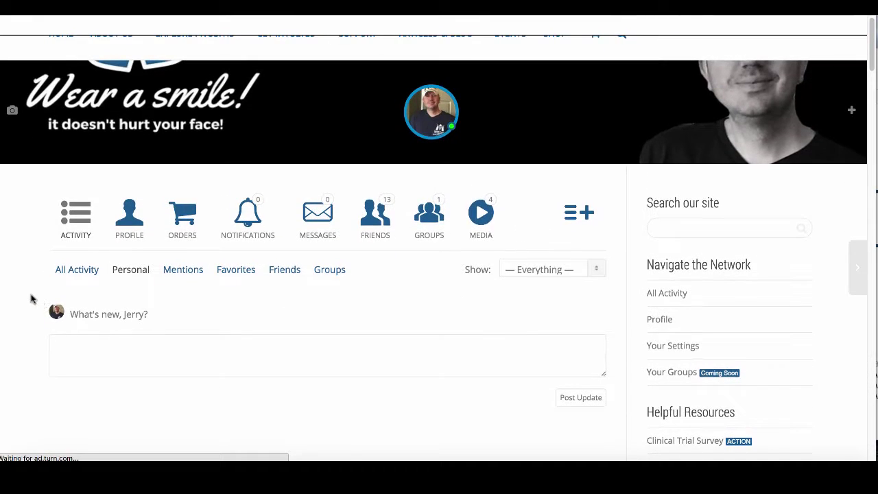
scroll(43, 302, "down", 3)
left_click(105, 171)
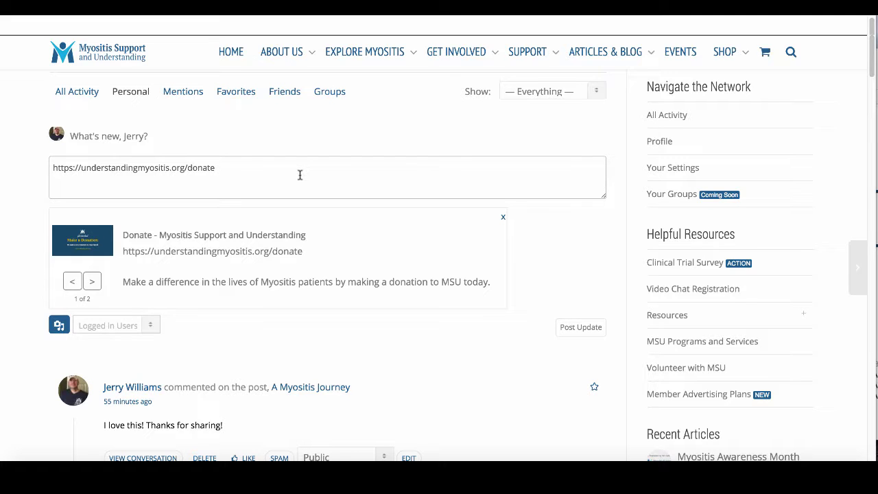
- Mention a member from the suggestions, then add the hashtags #donate2educate and #Myosits
type("@angela")
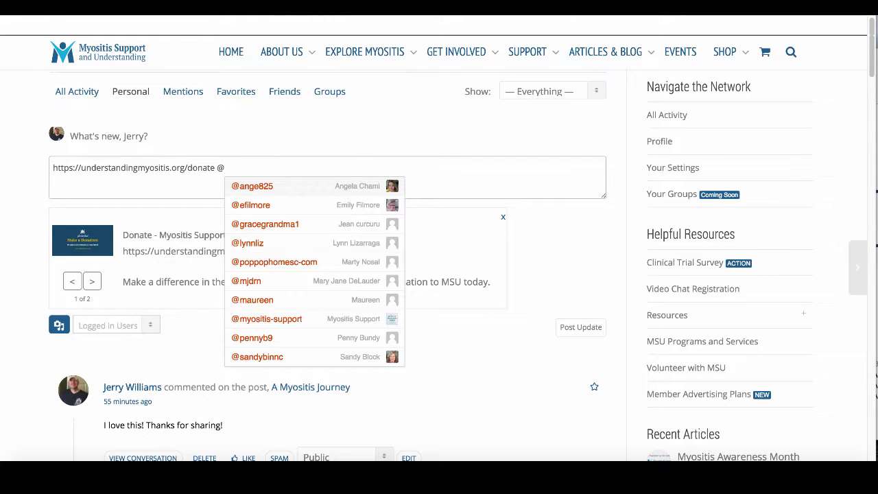
left_click(327, 184)
type("#")
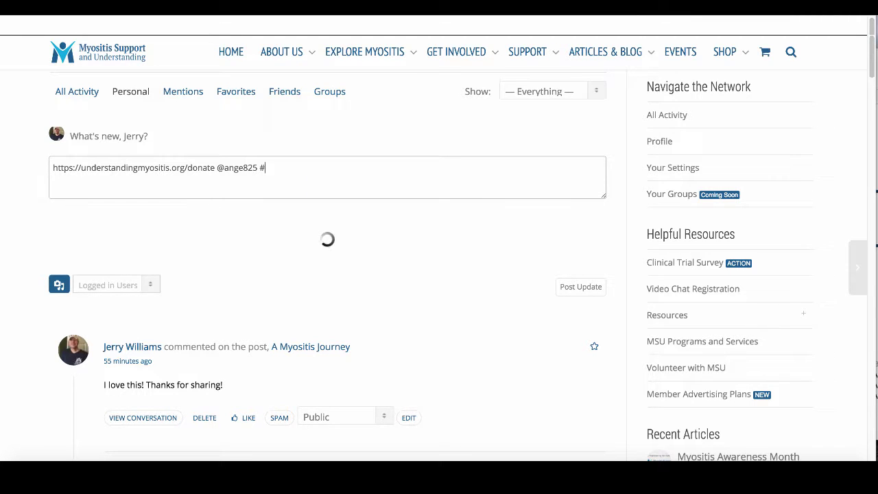
type("donate2")
key("BackSpace")
type("educat")
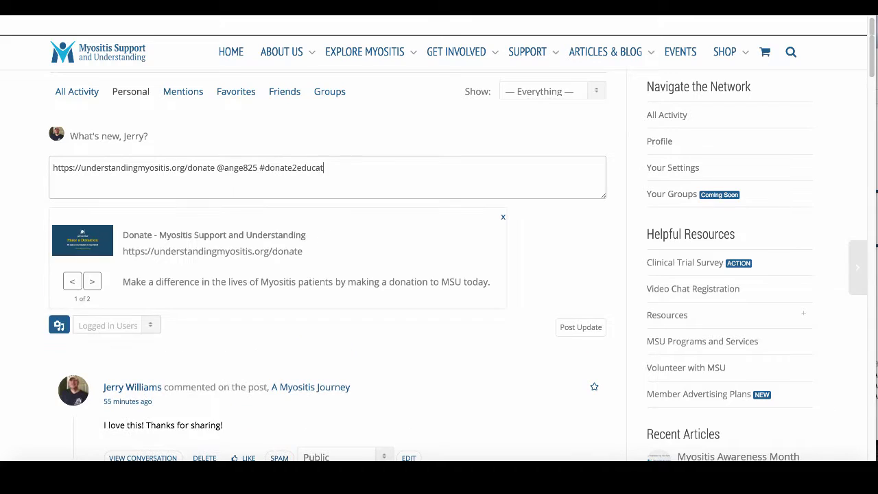
type("e fo")
key("BackSpace")
key("BackSpace")
type("#Myosit")
- Switch back and forth between the two thumbnails of the donate link preview
scroll(82, 260, "down", 1)
left_click(74, 265)
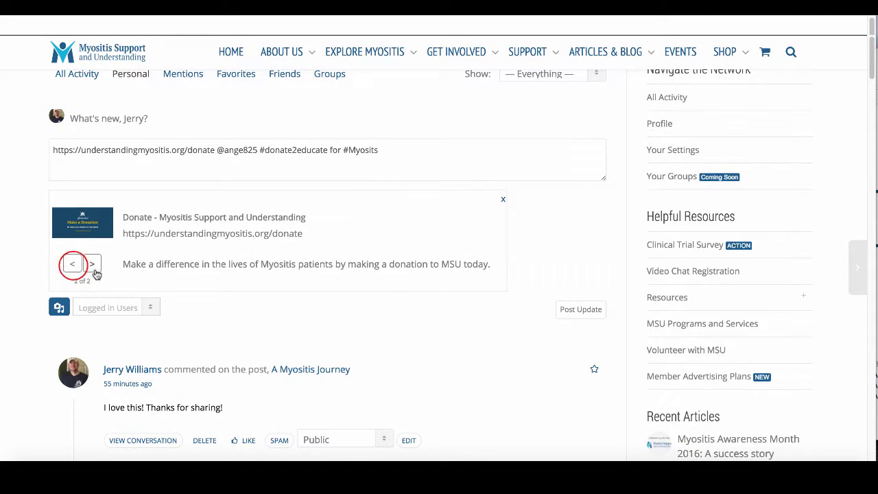
left_click(74, 265)
left_click(92, 265)
left_click(72, 264)
left_click(92, 264)
left_click(73, 264)
left_click(92, 265)
left_click(72, 265)
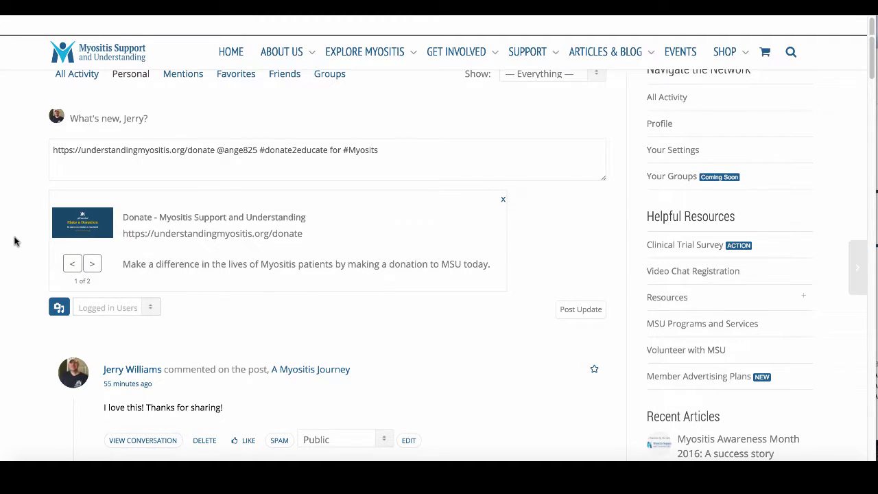
scroll(13, 241, "down", 1)
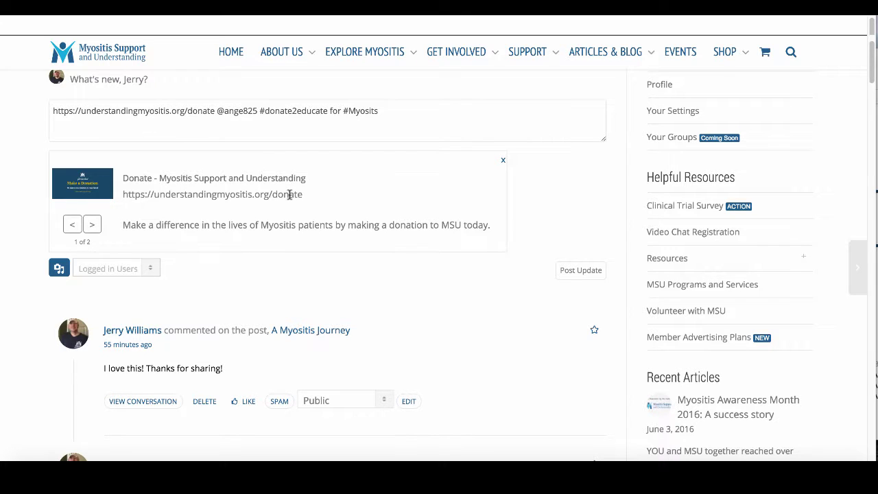
scroll(515, 314, "up", 5)
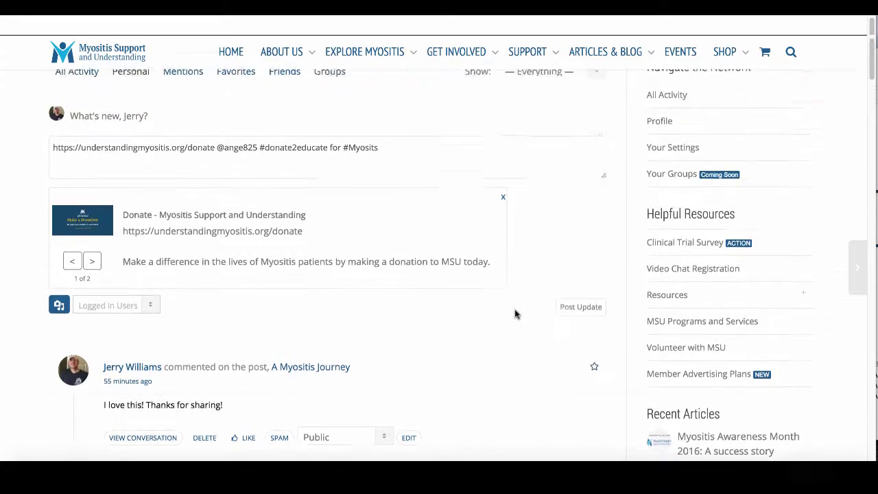
- Scroll the page, leaving the draft unposted, and show the SUPPORT mega-menu in the navigation bar
scroll(383, 195, "up", 1)
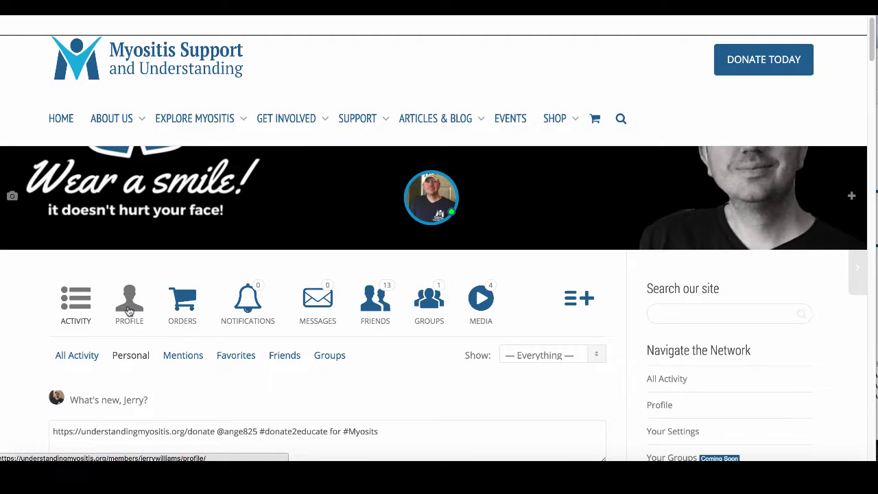
scroll(156, 293, "down", 1)
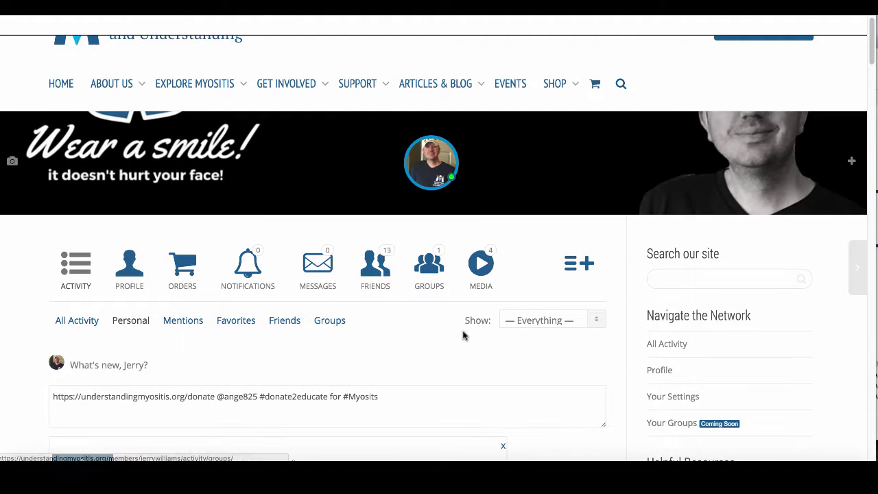
scroll(446, 333, "down", 1)
scroll(428, 333, "down", 5)
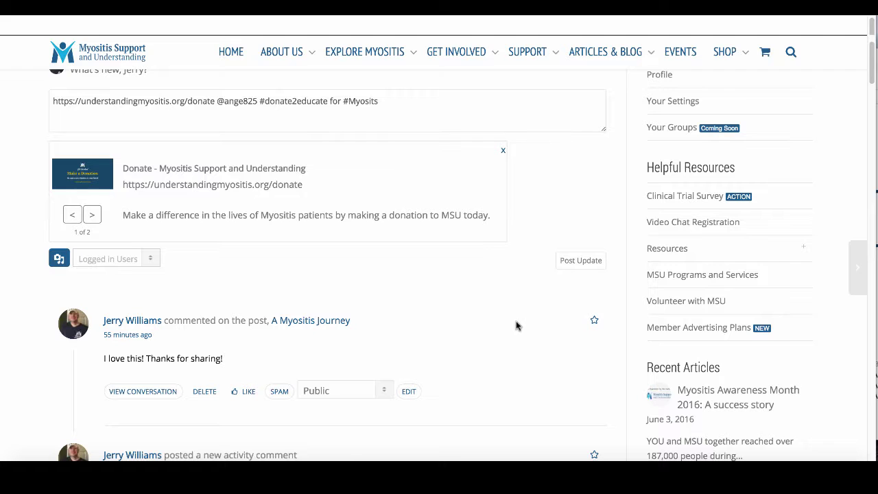
scroll(547, 237, "up", 5)
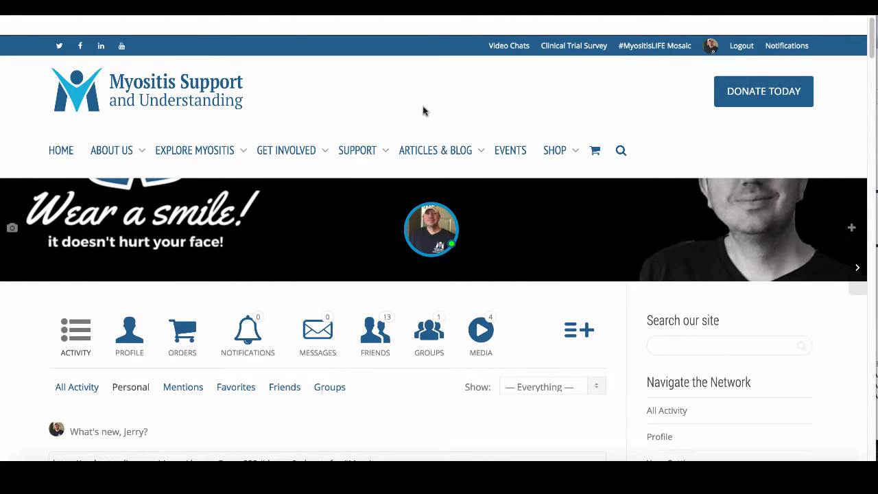
scroll(469, 122, "down", 3)
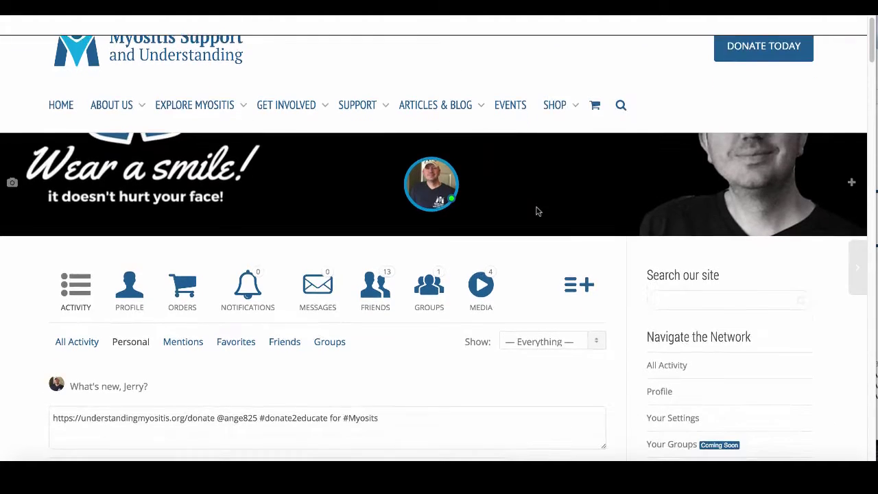
scroll(537, 212, "down", 3)
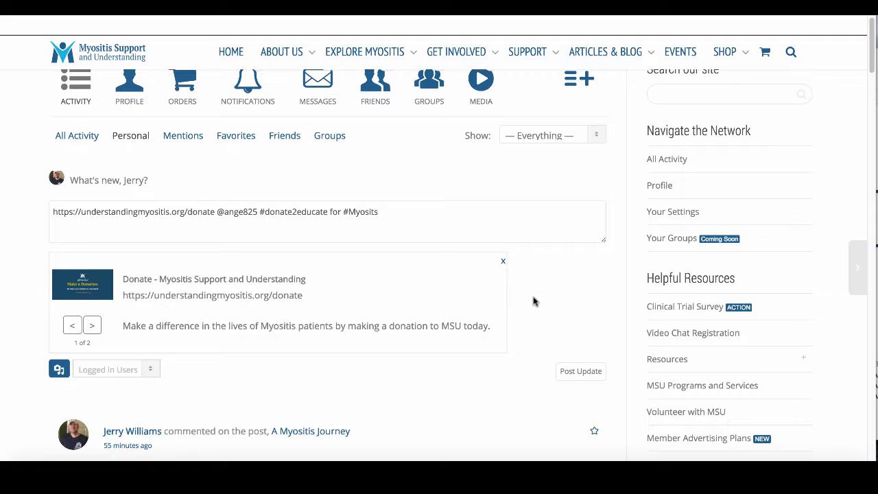
scroll(537, 302, "down", 1)
scroll(538, 303, "down", 1)
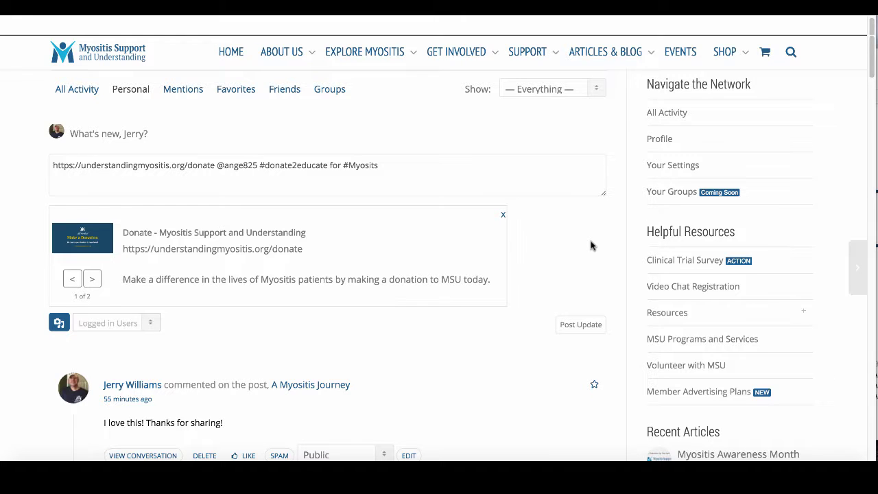
scroll(592, 245, "up", 5)
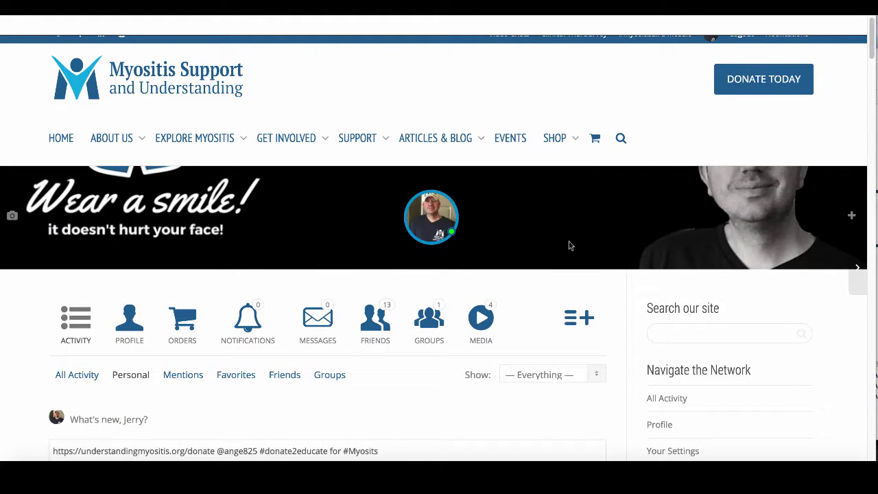
scroll(614, 303, "down", 2)
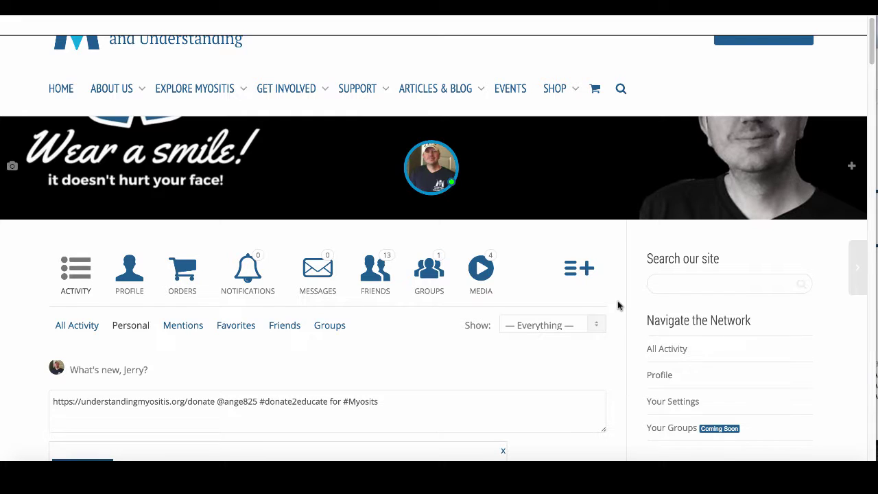
mouse_move(363, 84)
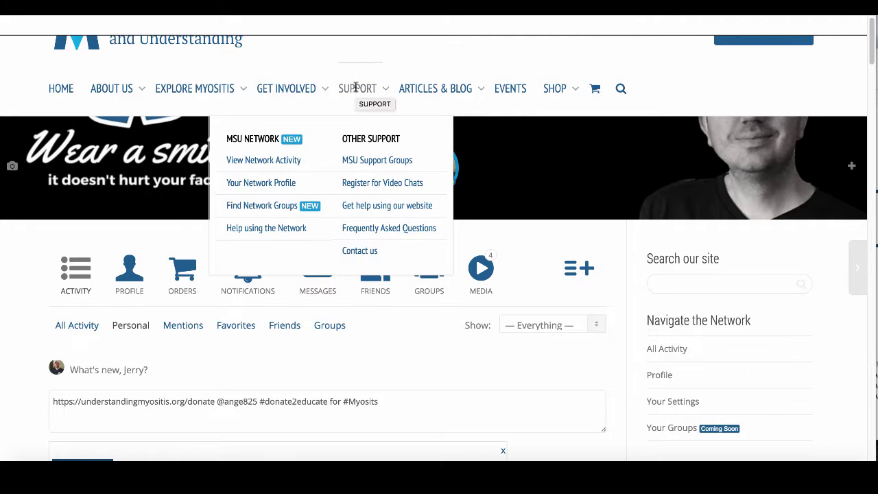